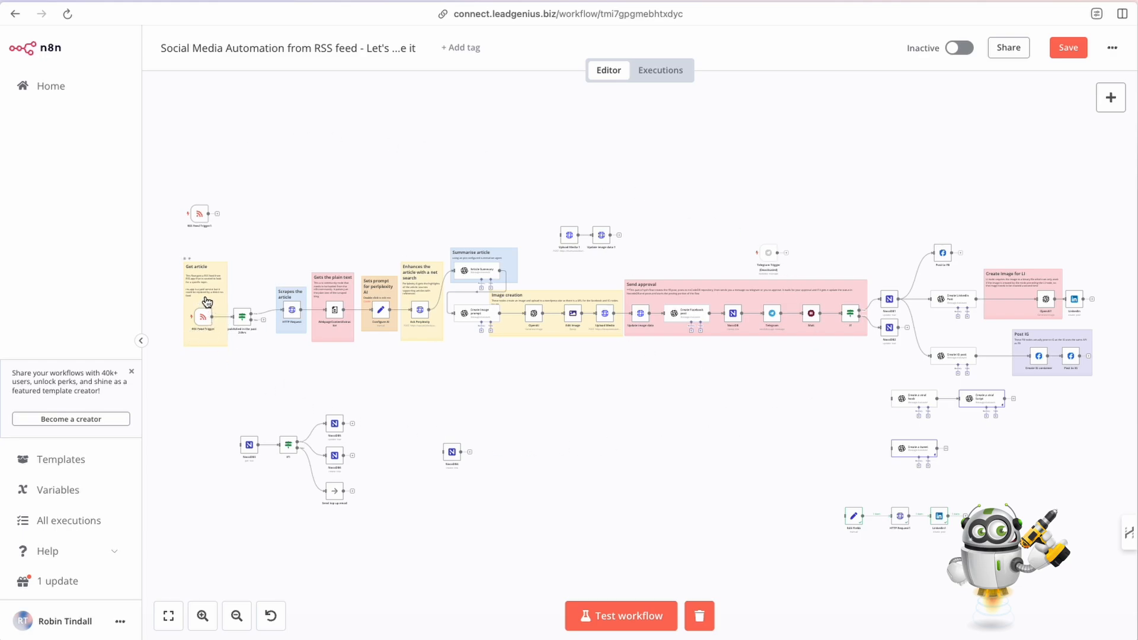
Open the Create IG container node and review its parameters from the credential down to the query parameters
mouse_move(202, 320)
double_click(1038, 360)
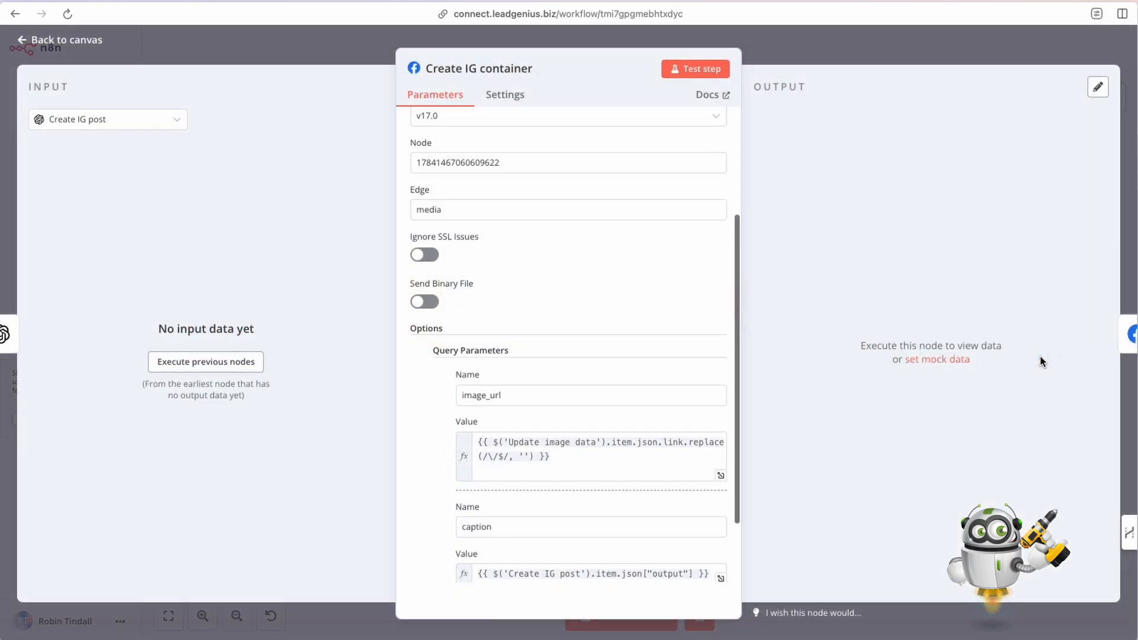
scroll(486, 254, up, 3)
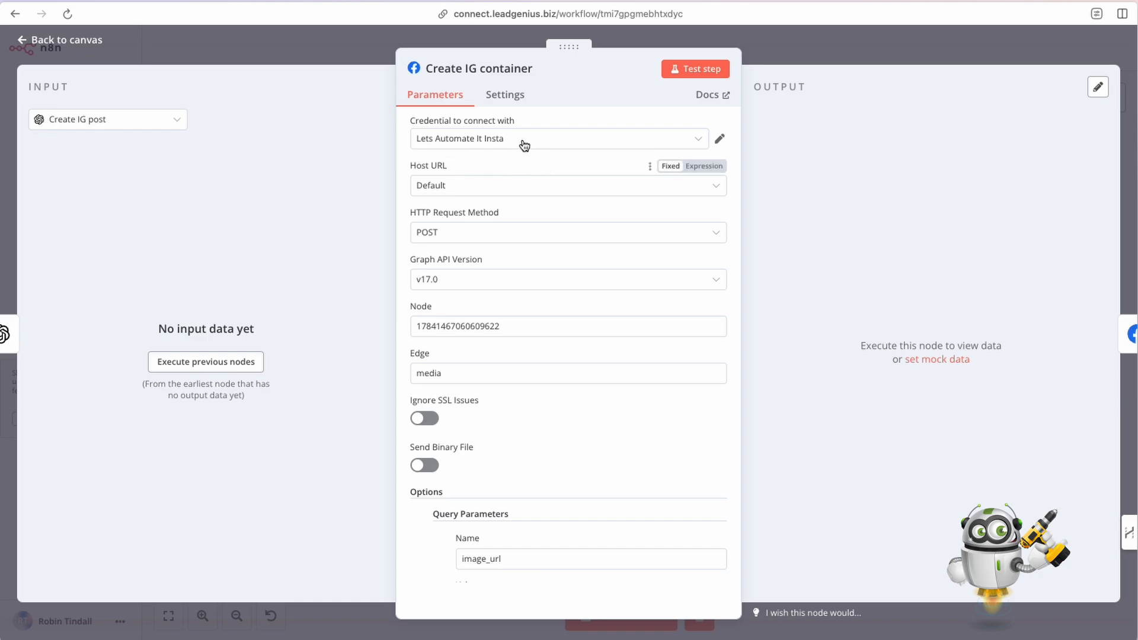
Open the Lets Automate It Insta credential, inspect its Access Token field, and close the credential
click(720, 139)
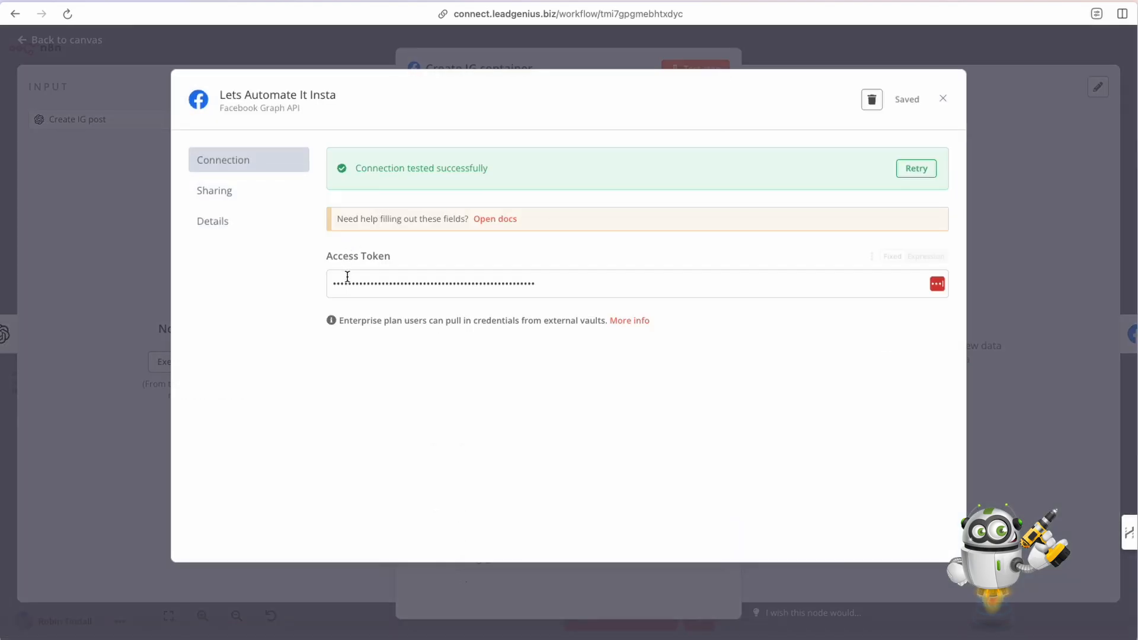
drag(332, 285, 567, 284)
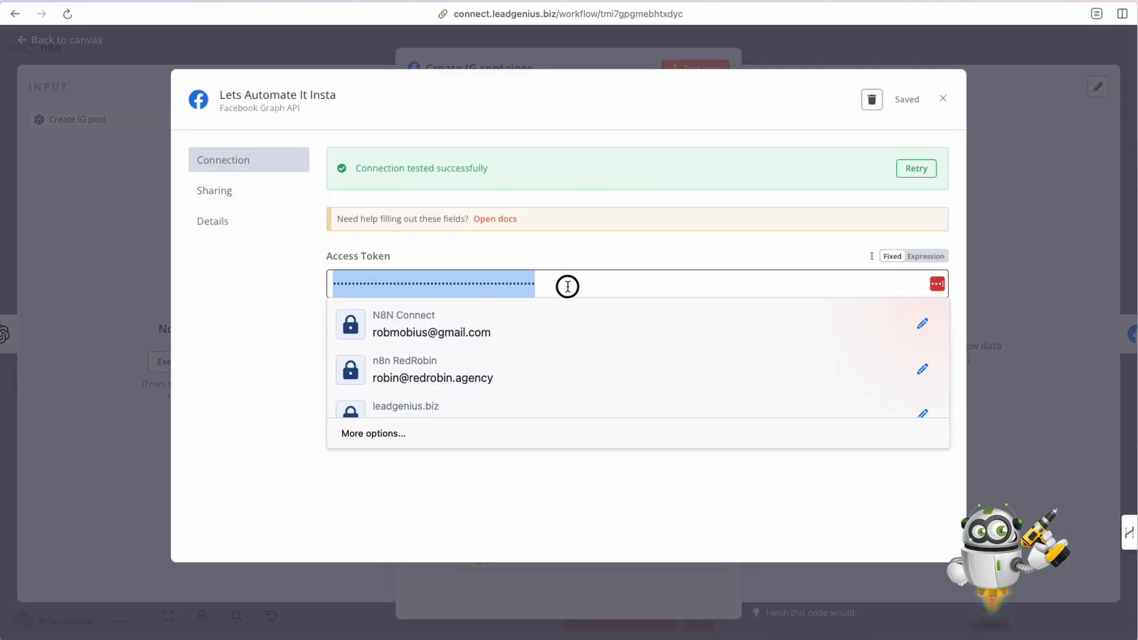
click(569, 256)
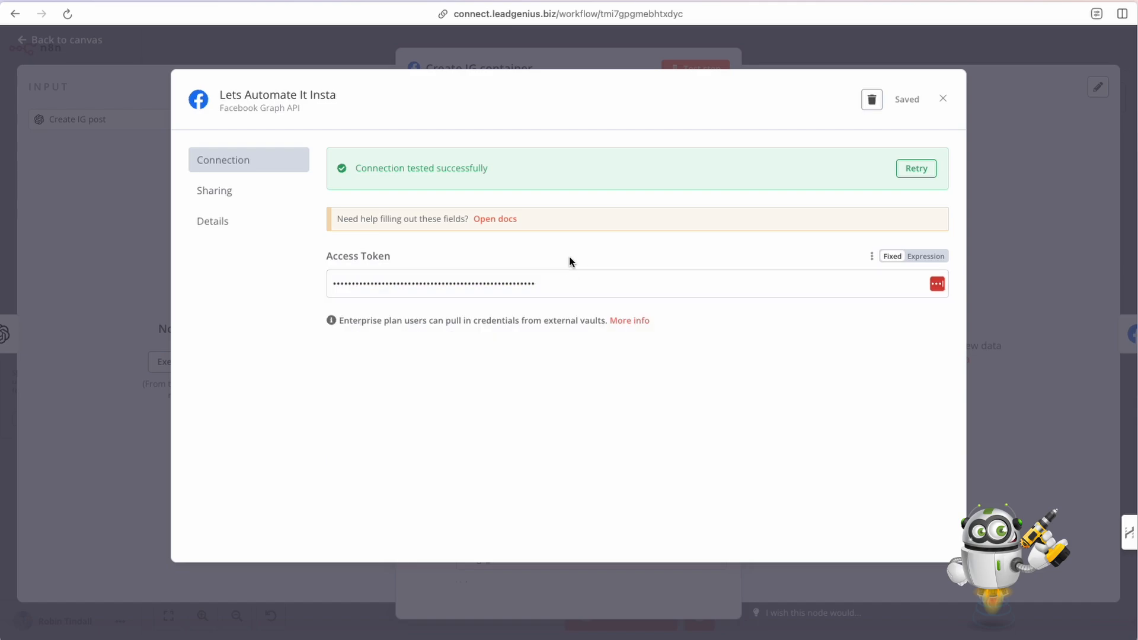
drag(551, 287, 319, 291)
click(316, 291)
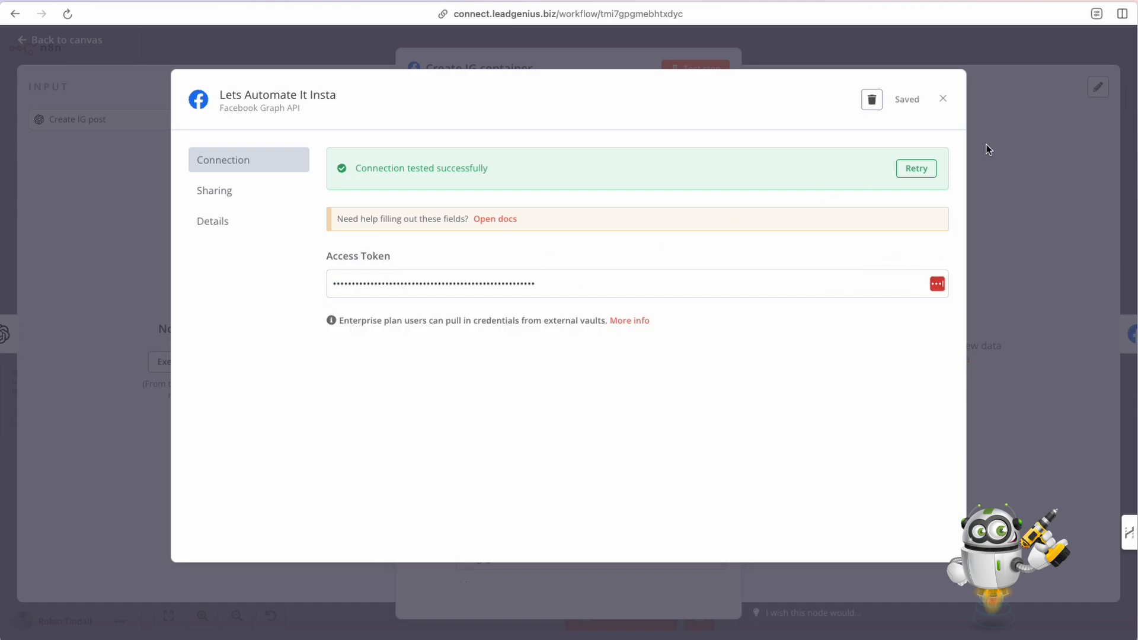
click(941, 100)
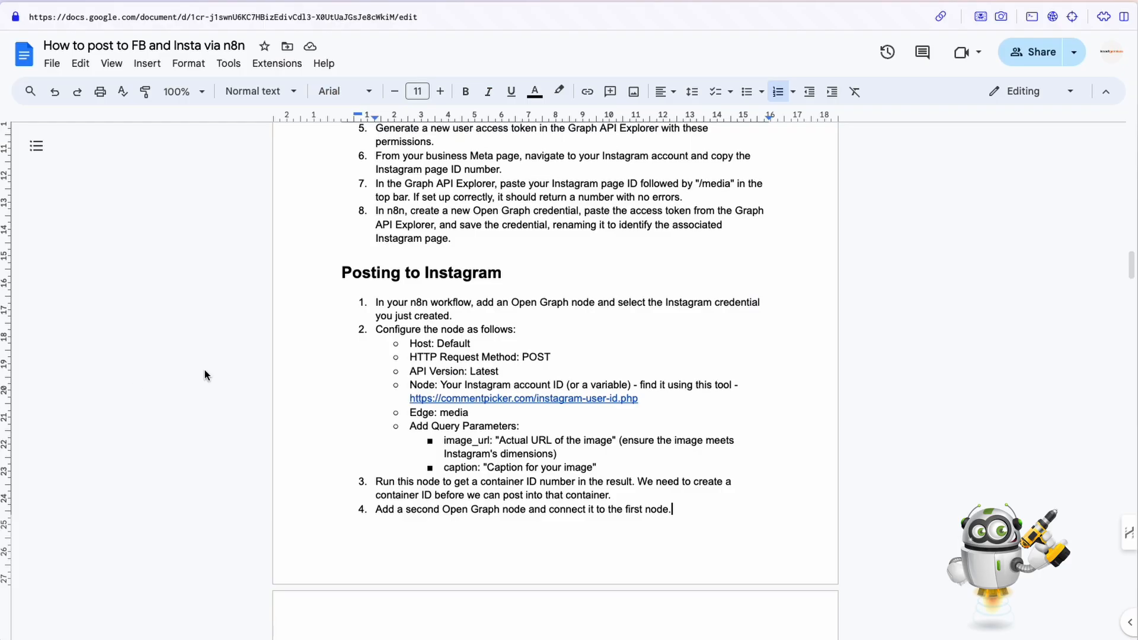
Switch to the Google Docs guide and review the Setting Up for Instagram and Setting Up for Facebook Pages sections
scroll(546, 327, up, 3)
scroll(546, 328, down, 1)
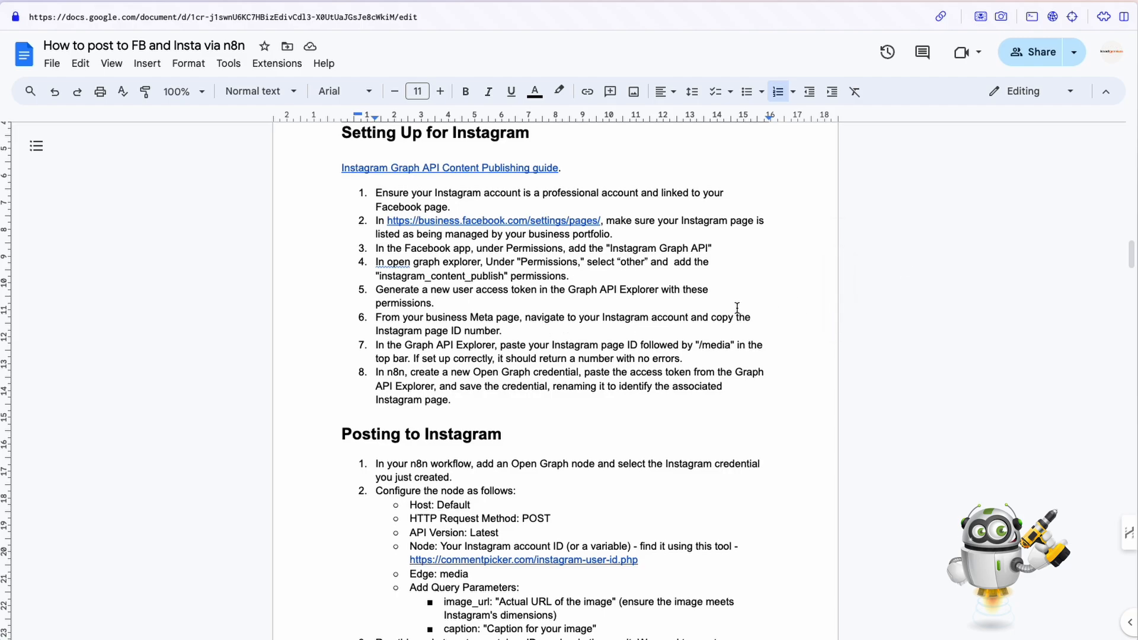
scroll(736, 307, up, 1)
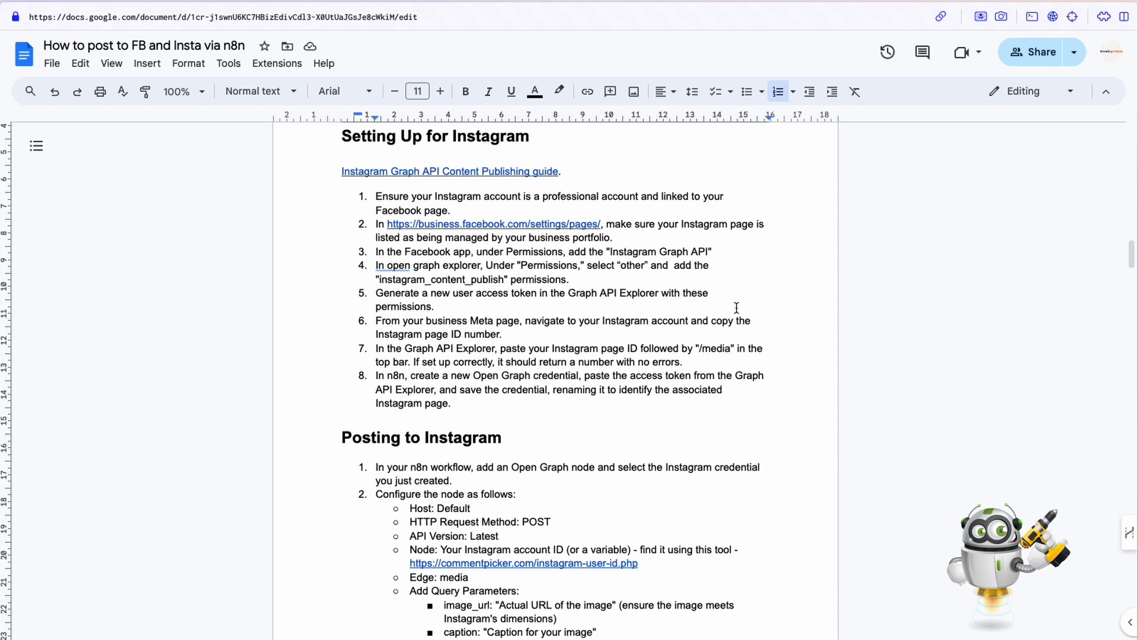
scroll(736, 307, up, 3)
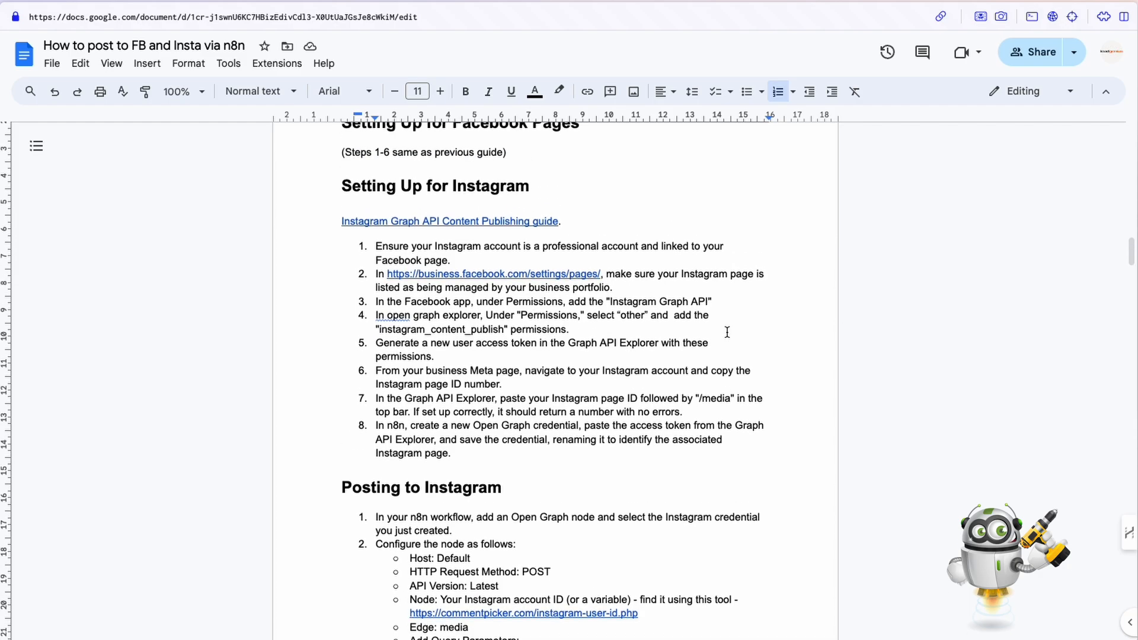
scroll(727, 332, down, 1)
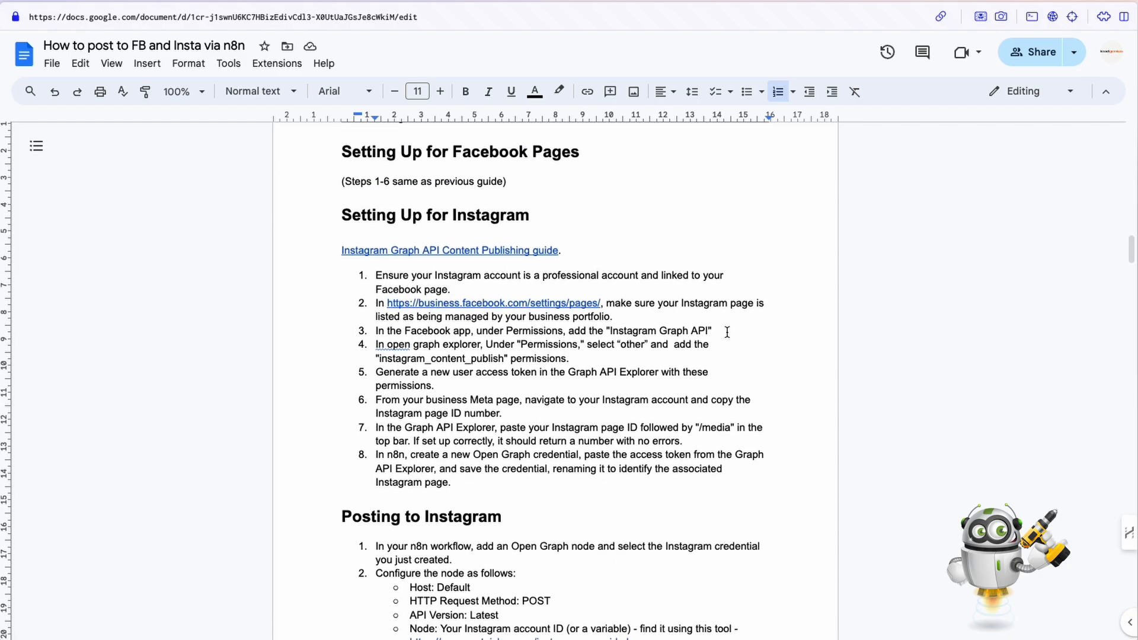
scroll(727, 332, down, 2)
scroll(727, 332, up, 2)
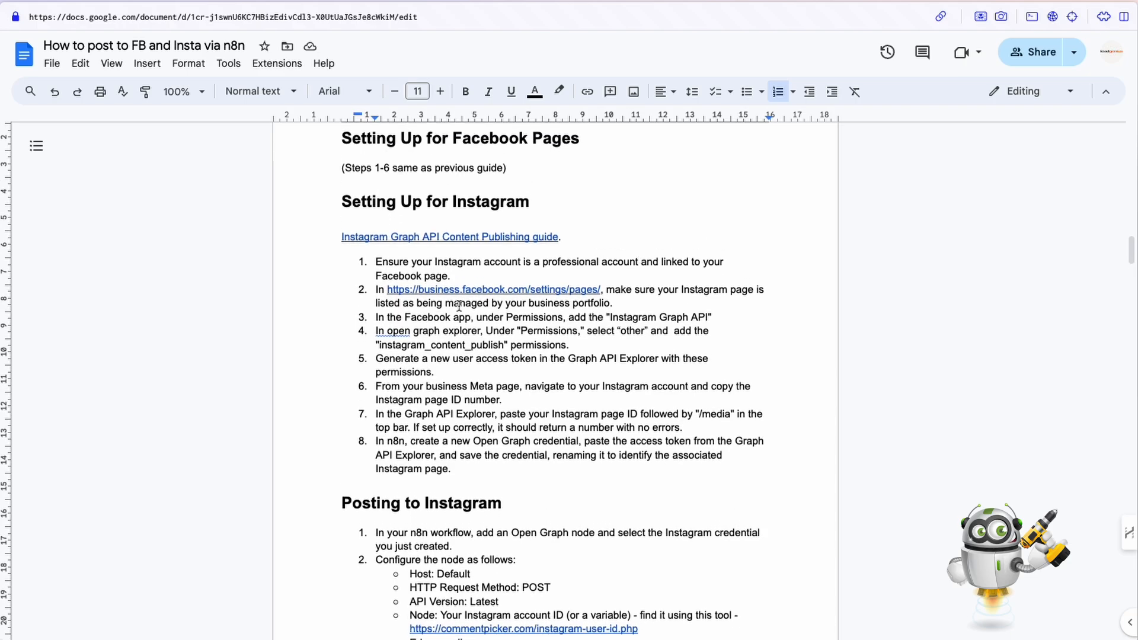
scroll(379, 267, up, 1)
drag(342, 213, 520, 214)
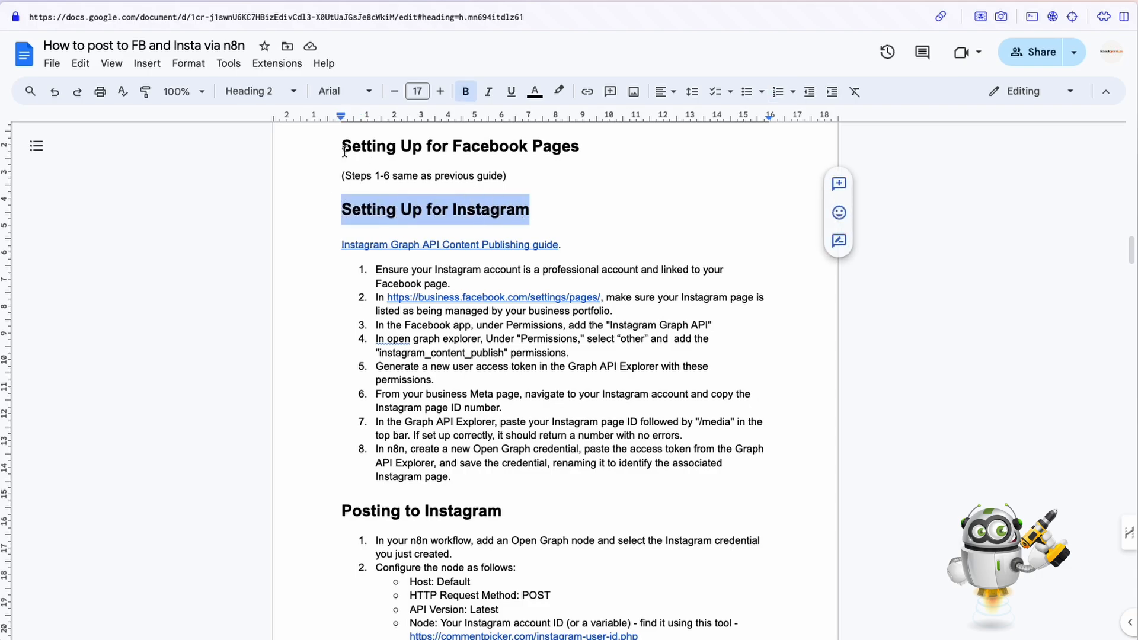
drag(342, 144, 522, 178)
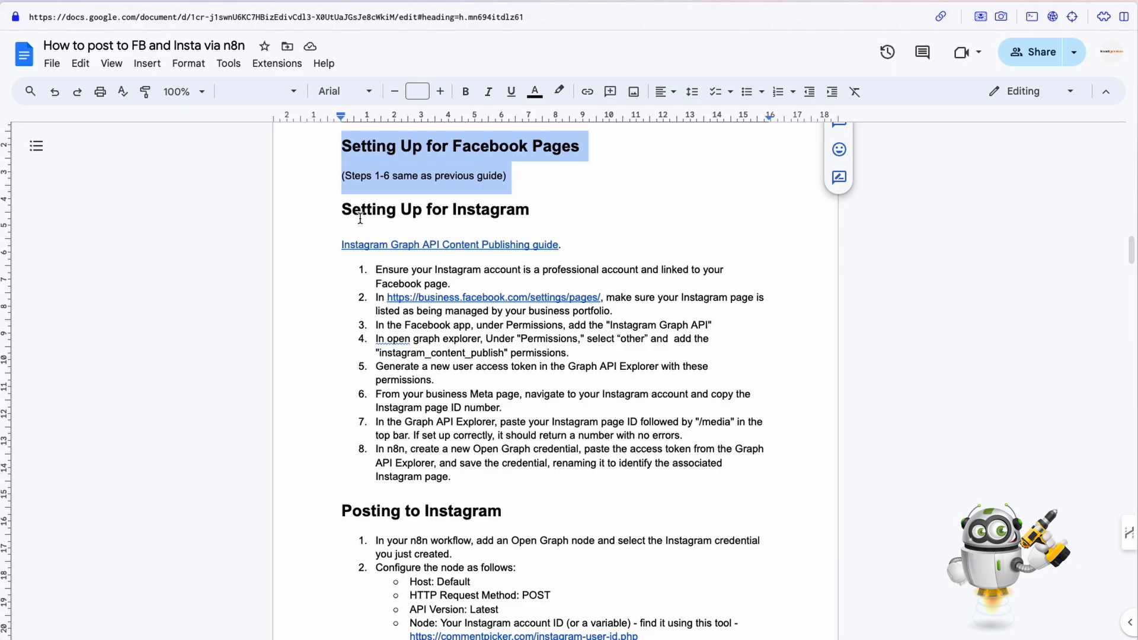
Examine the first Instagram setup instruction about having a professional account linked to the Facebook page
click(343, 213)
drag(376, 266, 481, 283)
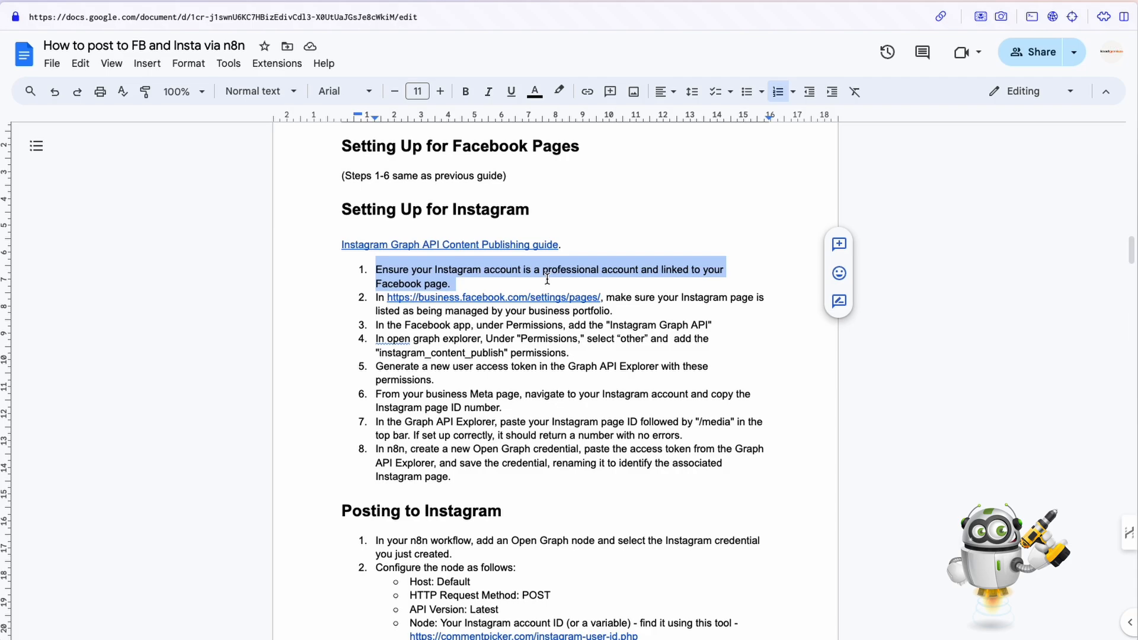
click(477, 286)
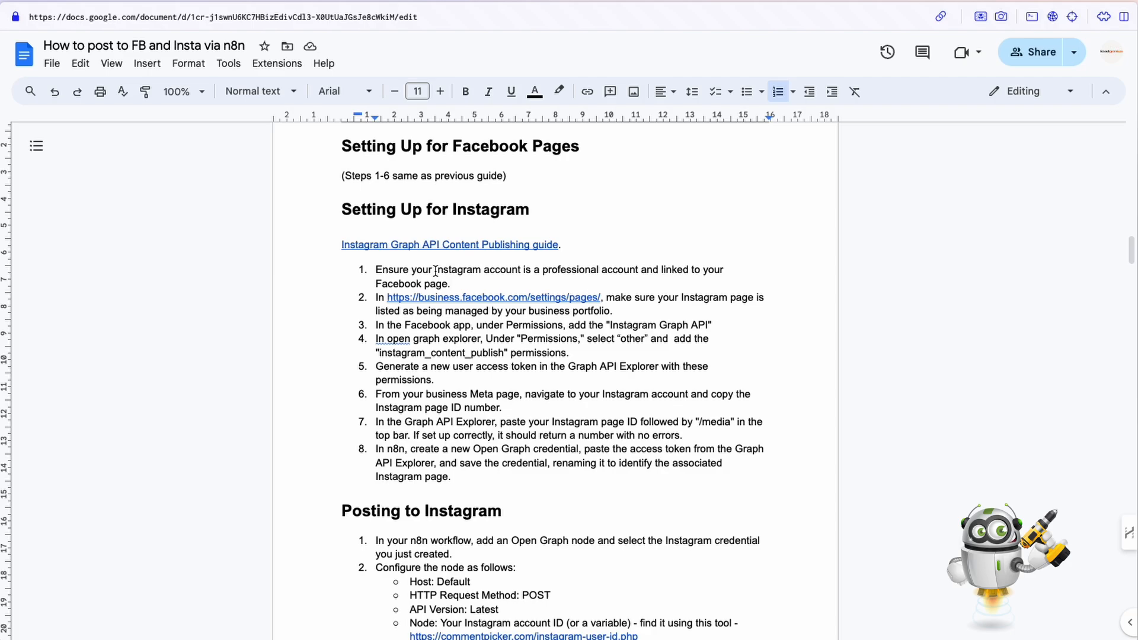
drag(376, 270, 467, 290)
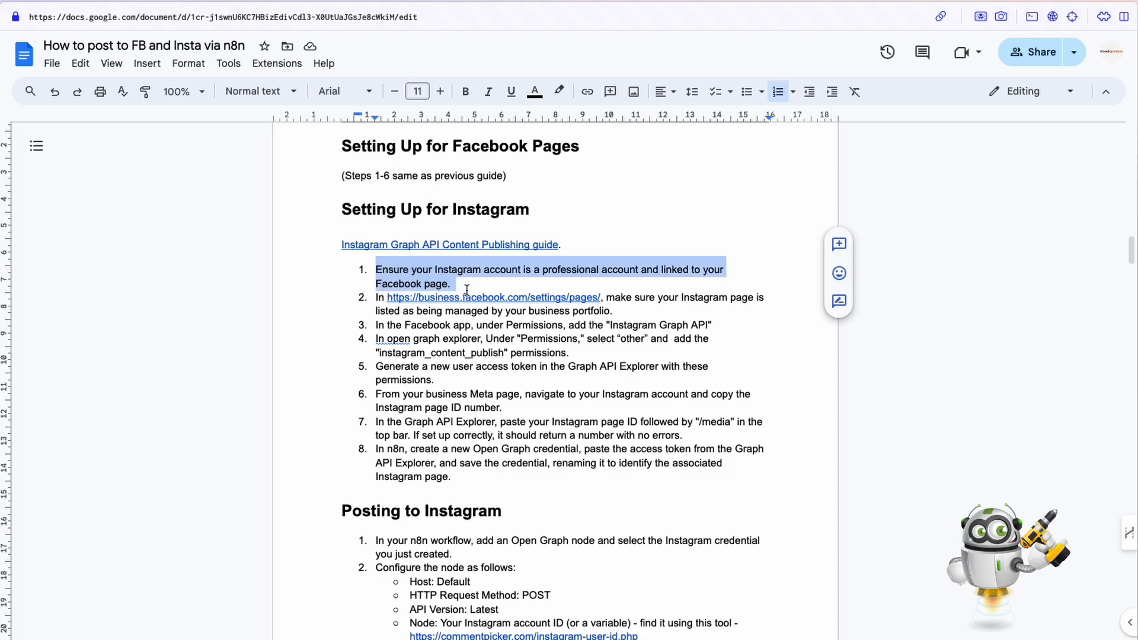
click(468, 284)
drag(468, 284, 376, 274)
click(400, 274)
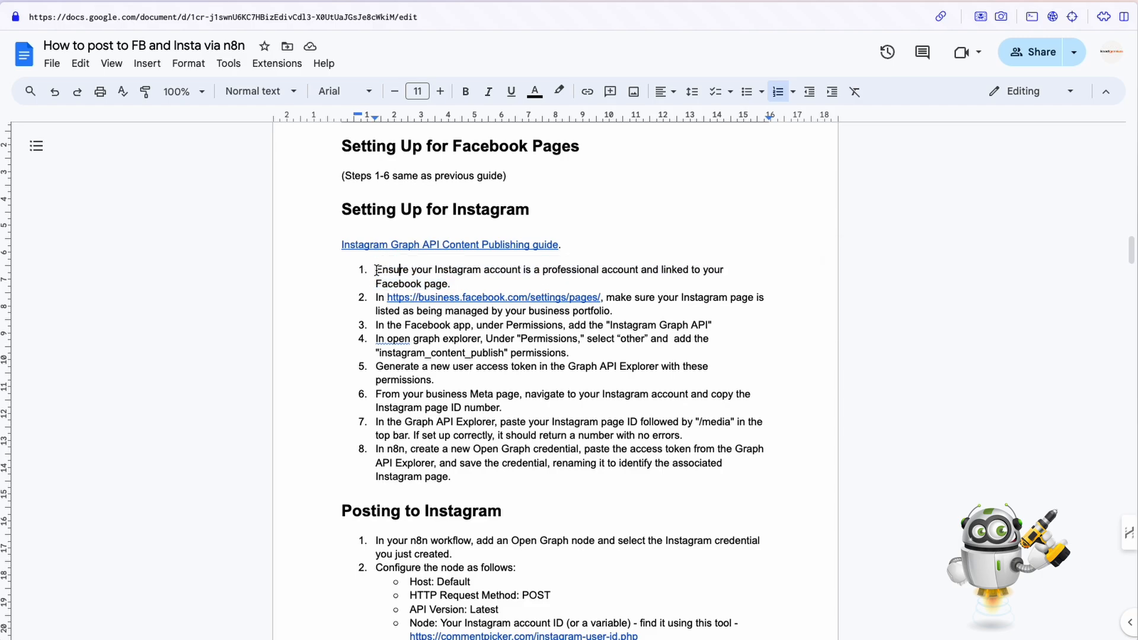
drag(376, 270, 639, 275)
click(640, 275)
scroll(527, 359, down, 1)
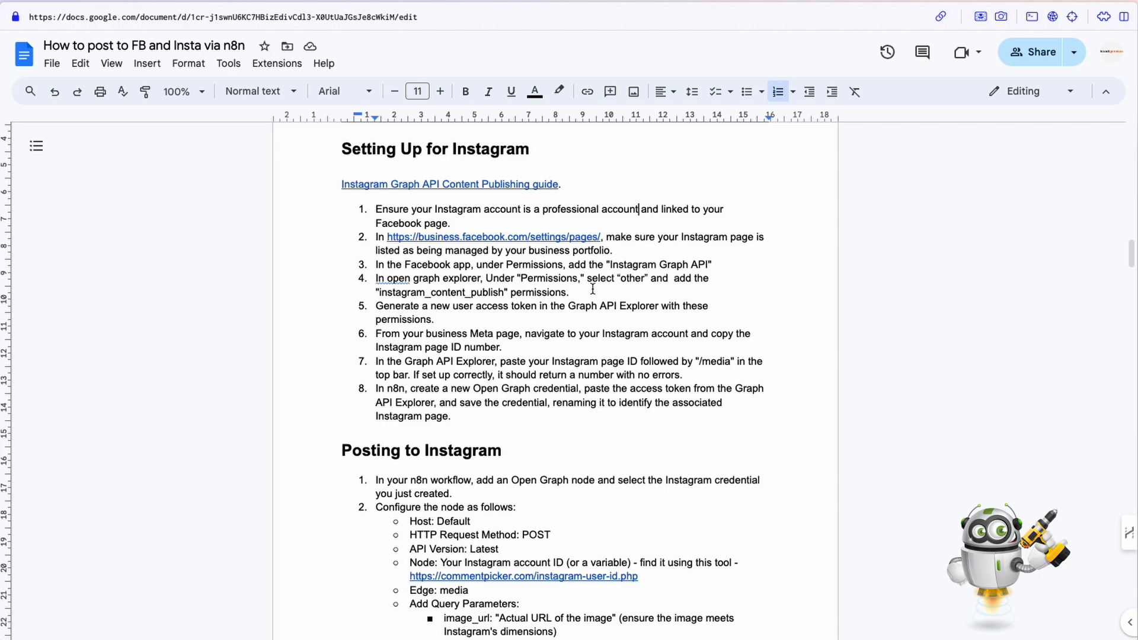
Switch to Meta Business Manager, select the Humanoid.biz business, and view its Instagram accounts settings
click(537, 280)
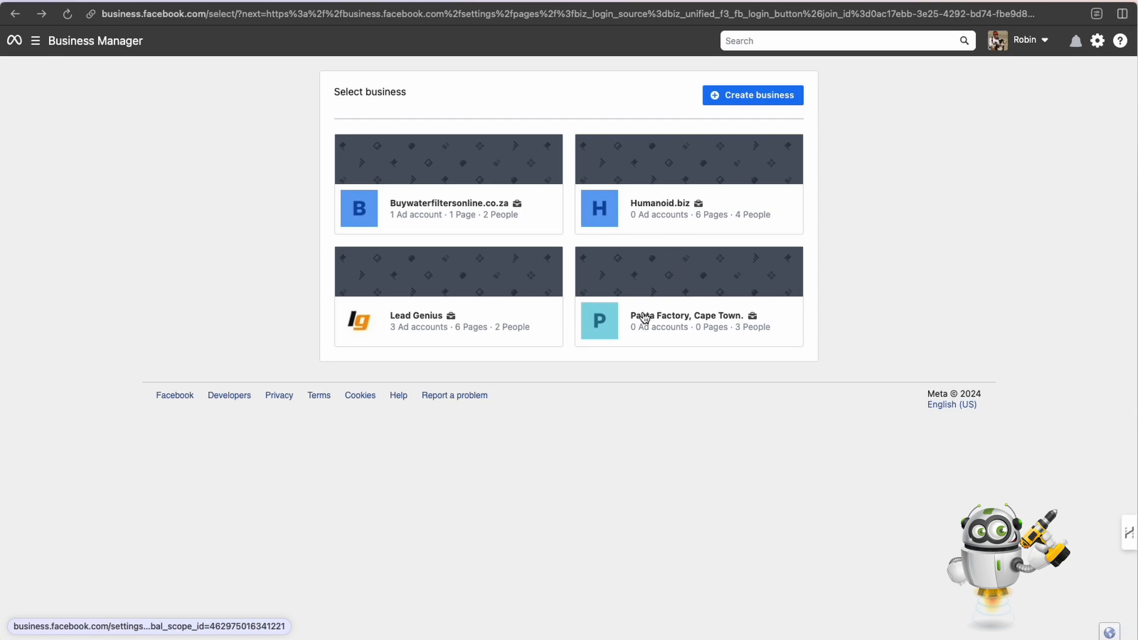
click(679, 208)
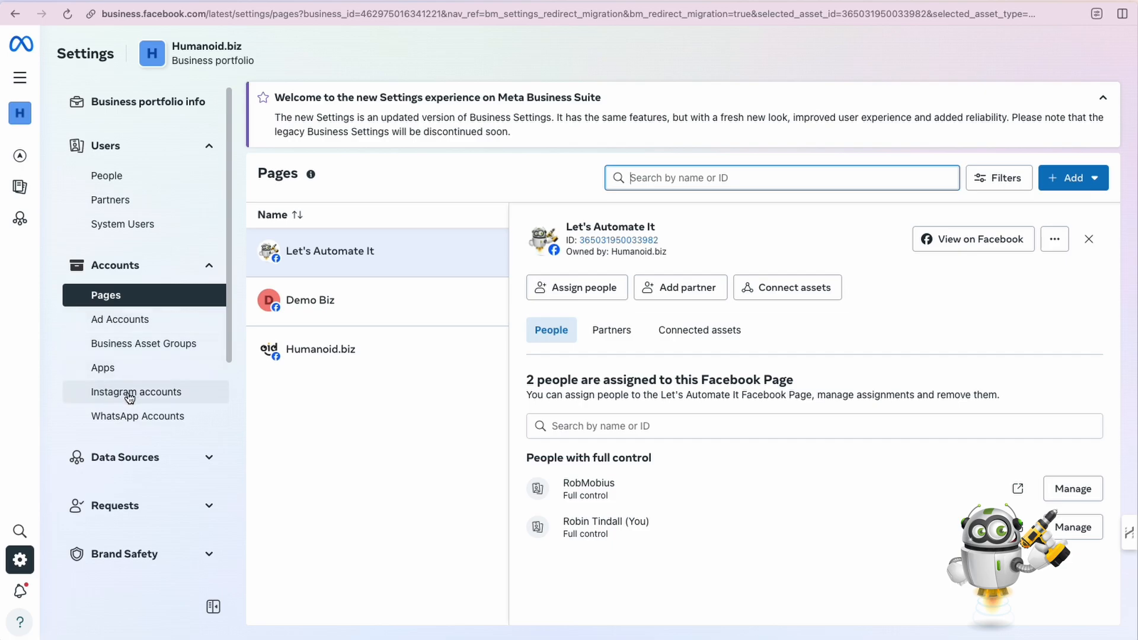
click(151, 396)
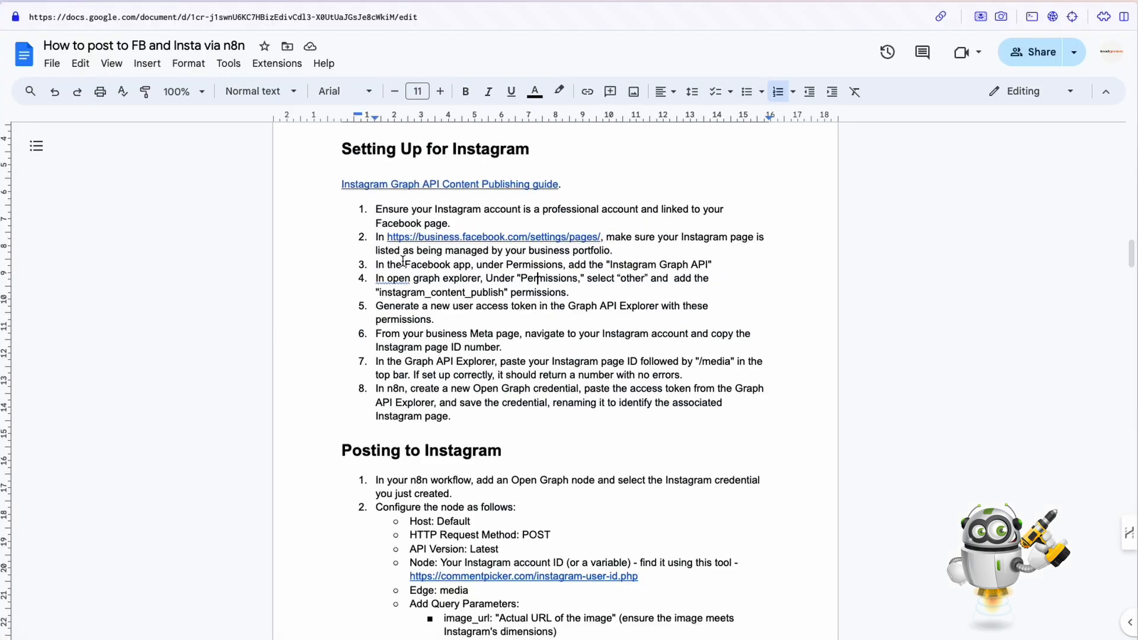
Return to the guide and examine Instagram setup instructions 2 and 3 on business page settings and the Instagram Graph API permission
drag(376, 237, 640, 248)
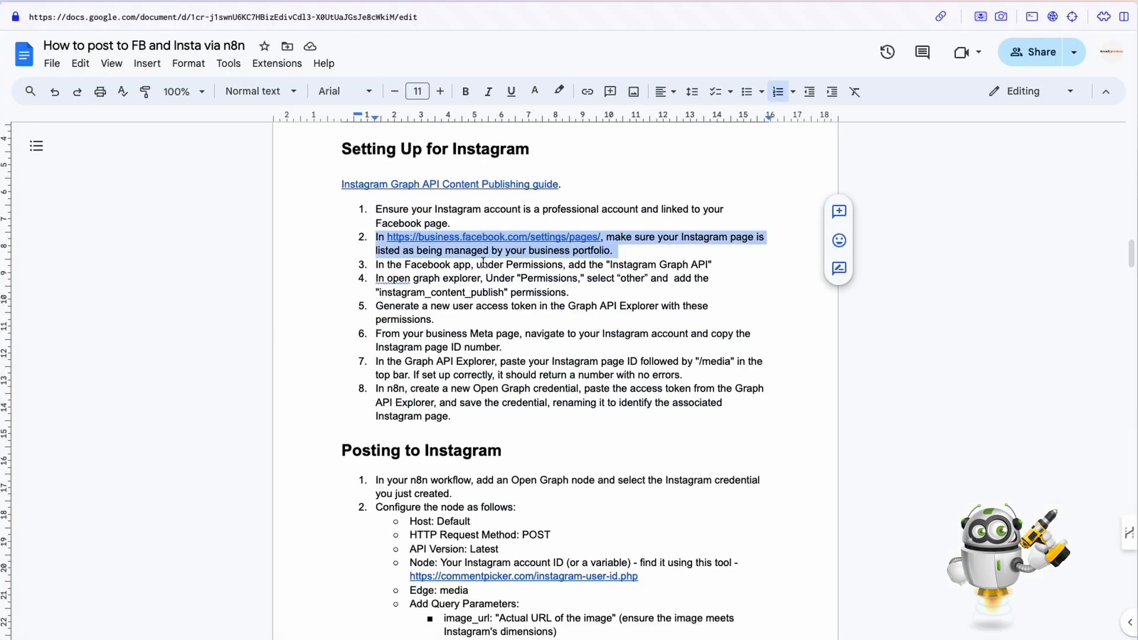
drag(377, 265, 715, 266)
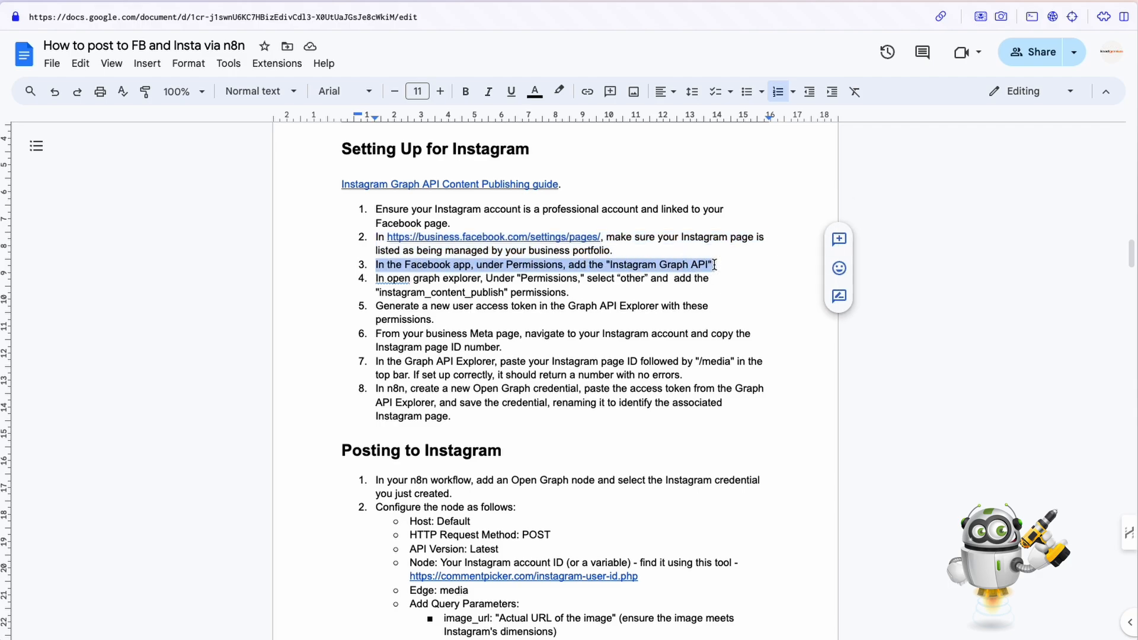
scroll(526, 308, up, 1)
scroll(526, 308, down, 1)
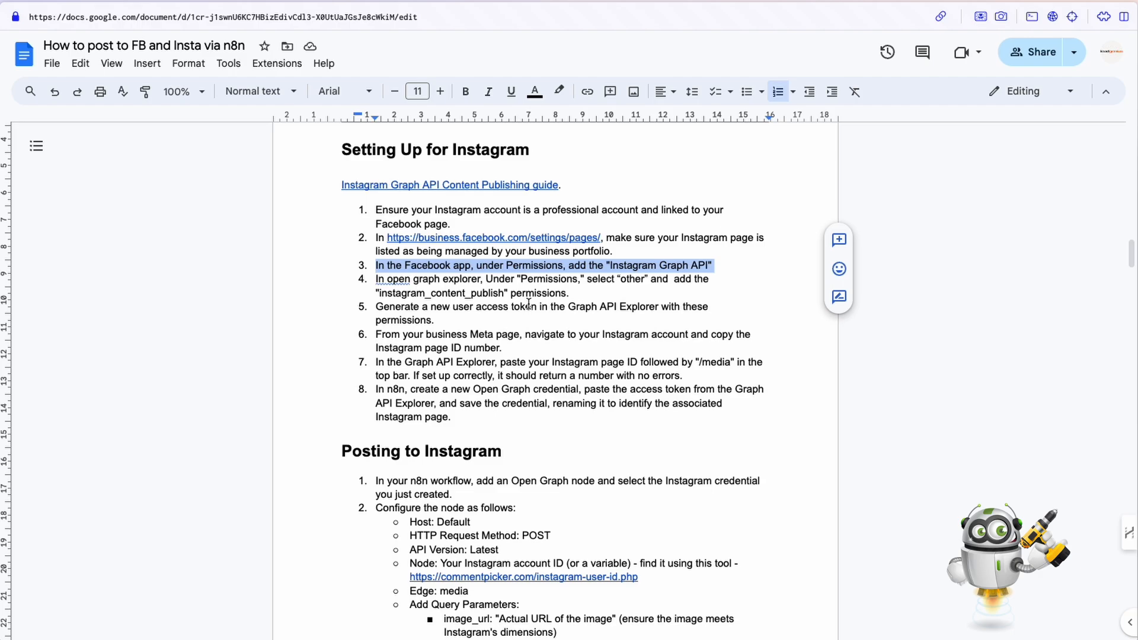
drag(378, 265, 717, 270)
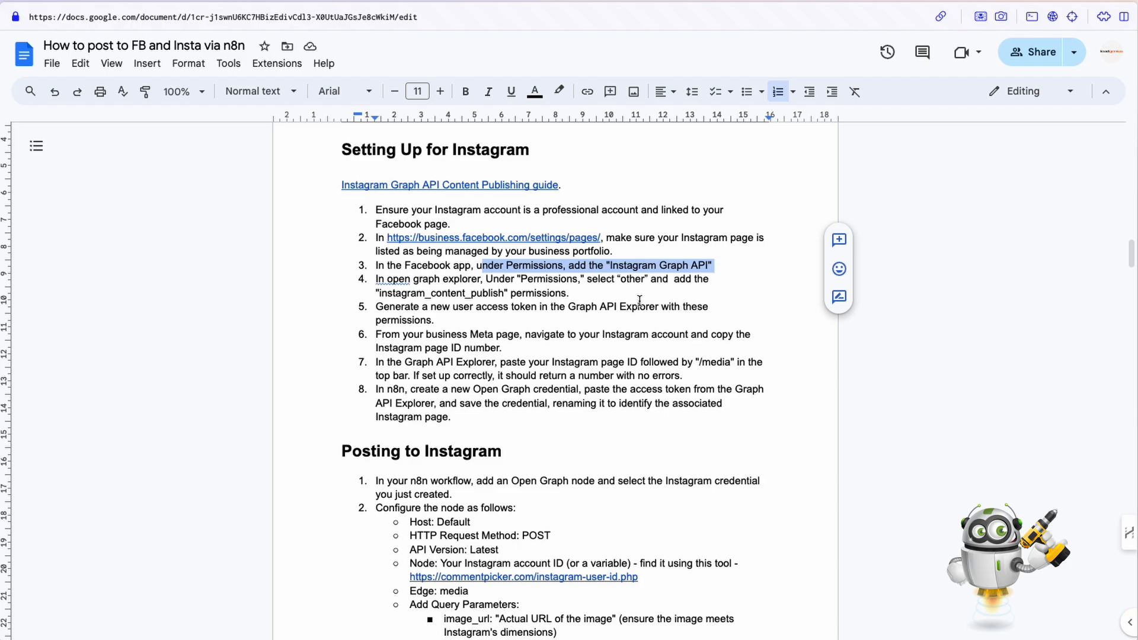
Find Step 1: Create a Facebook App in the guide and highlight its developers.facebook.com/apps link
scroll(543, 314, up, 6)
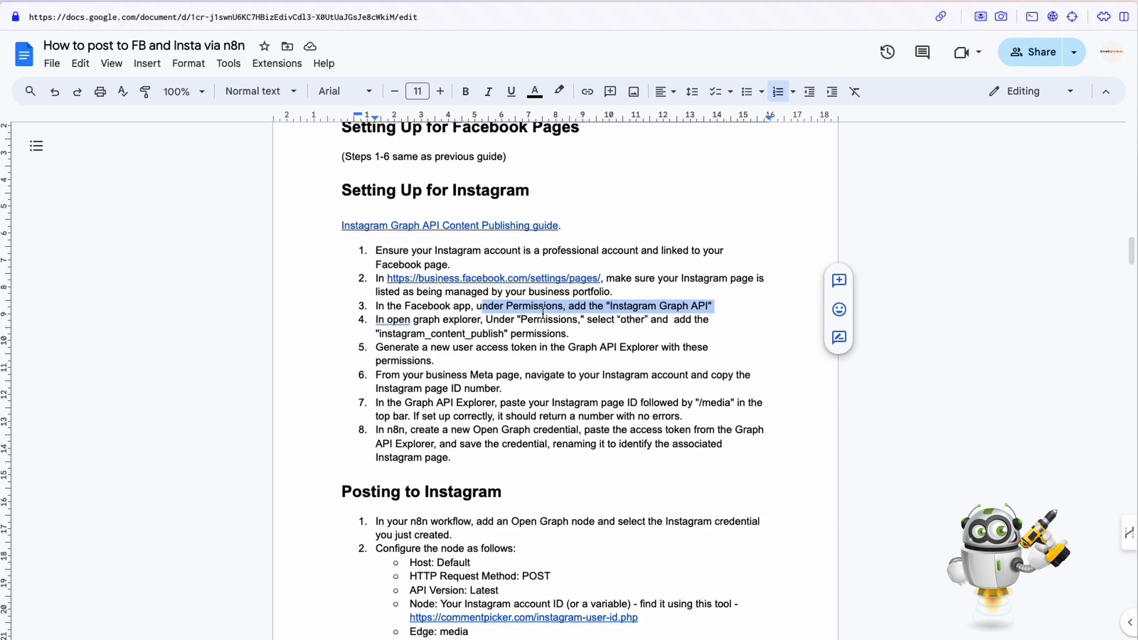
scroll(543, 313, up, 15)
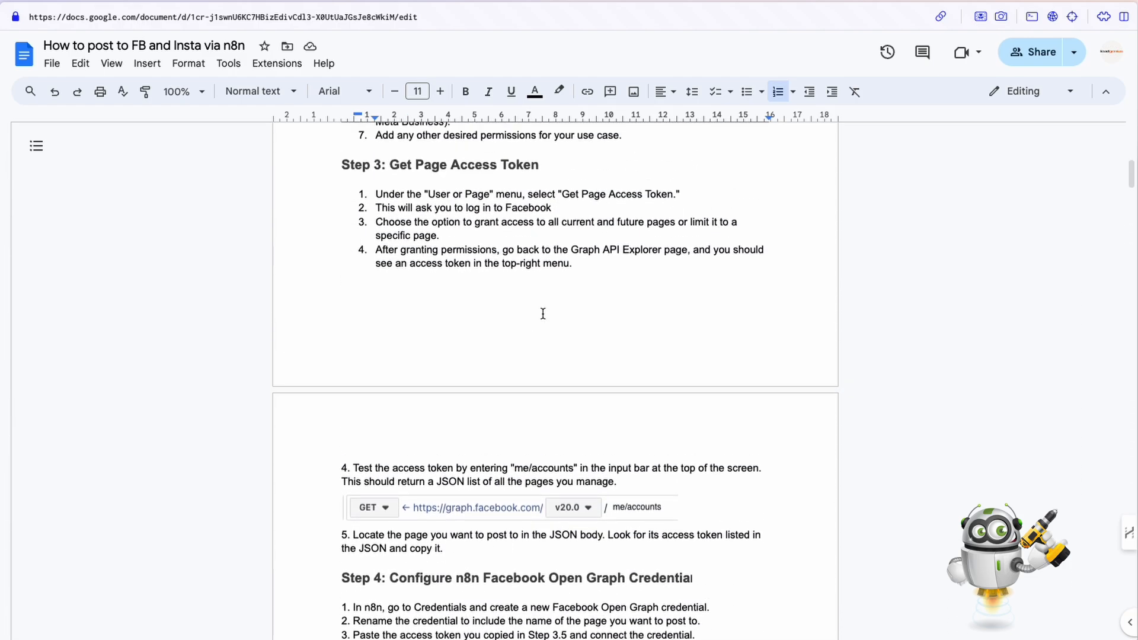
scroll(543, 314, up, 6)
scroll(543, 314, down, 1)
drag(381, 286, 558, 288)
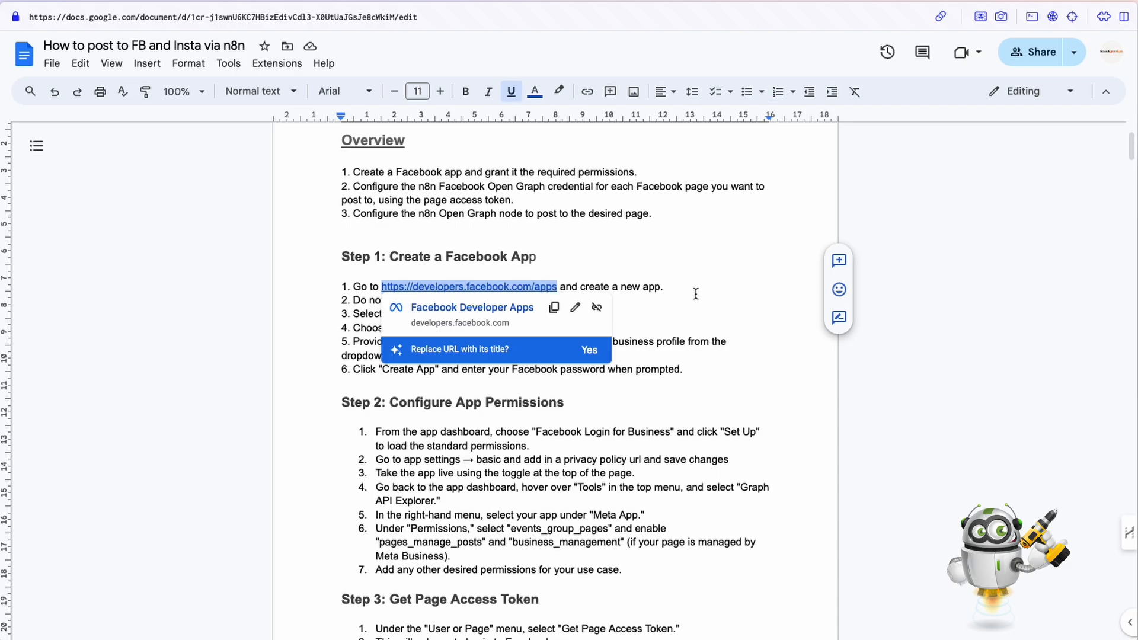
click(696, 293)
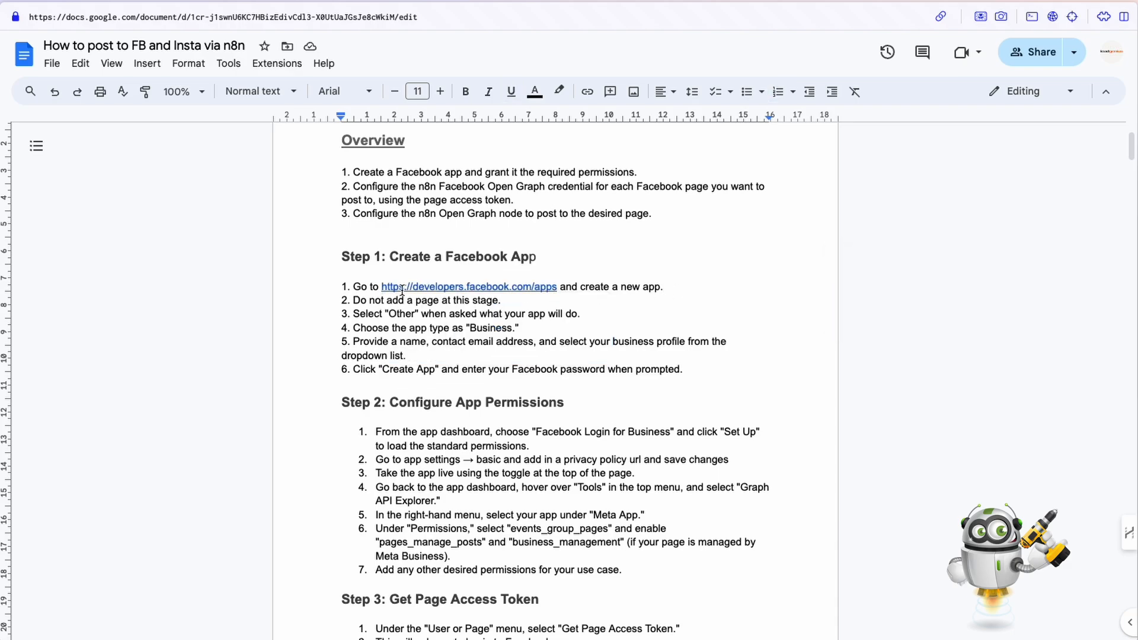
drag(381, 288, 554, 290)
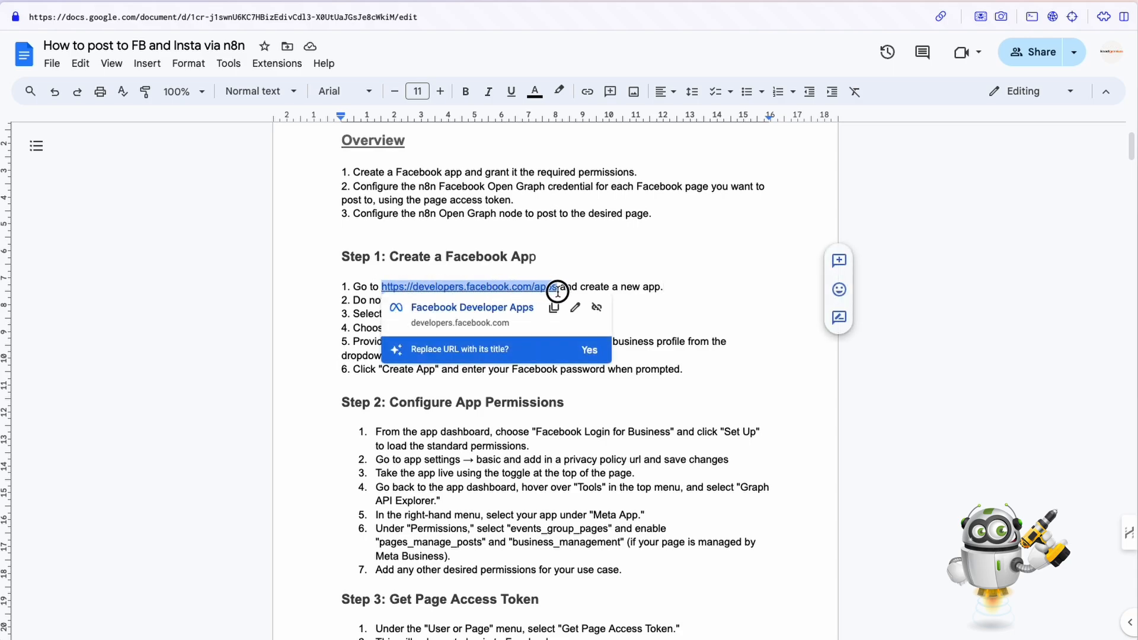
click(665, 290)
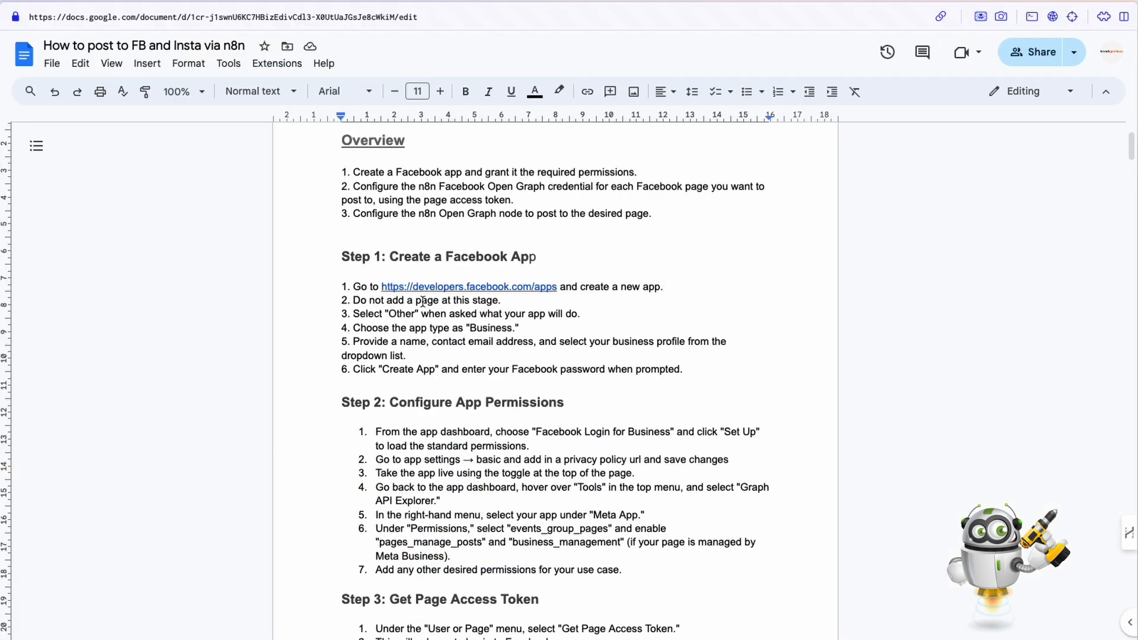
Follow the Facebook Developer Apps link from the guide and open the n8n access app
click(444, 287)
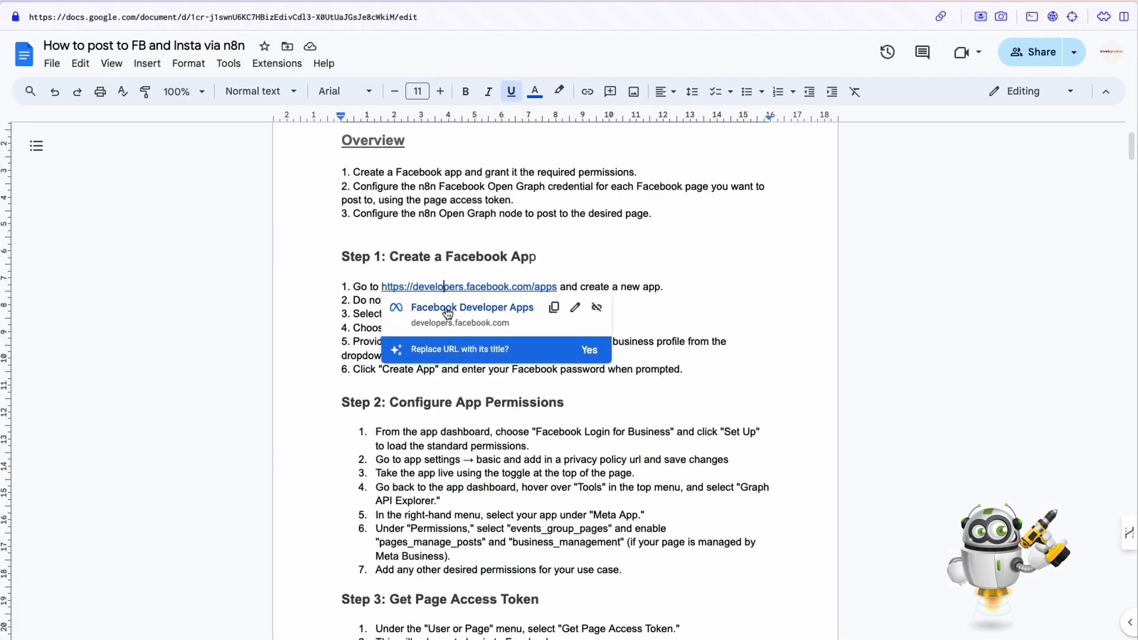
click(445, 307)
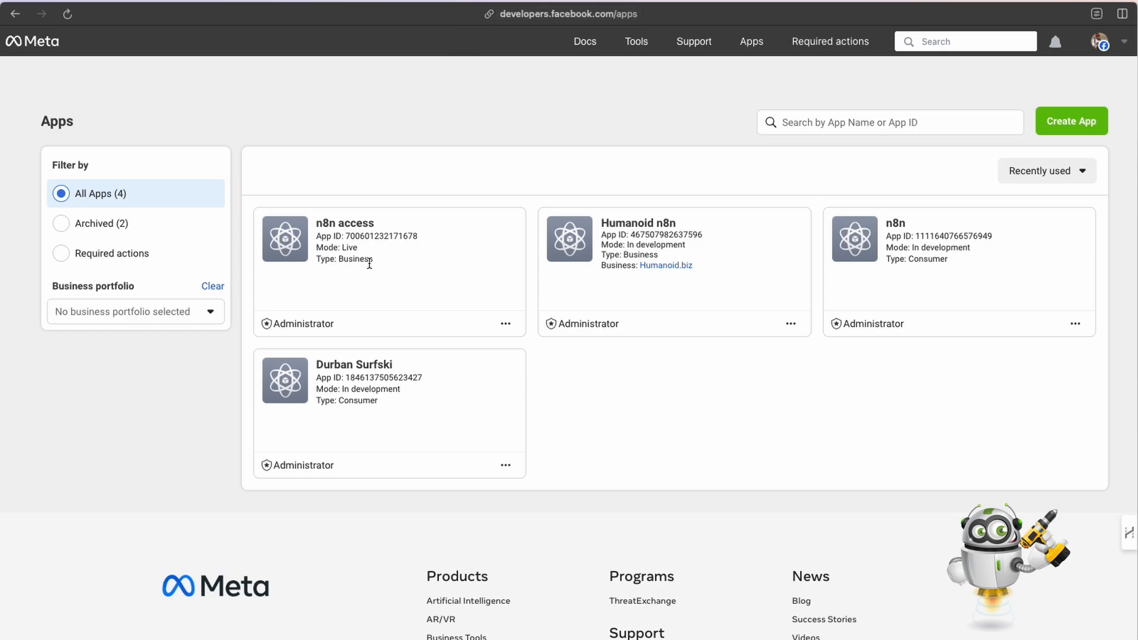
click(348, 230)
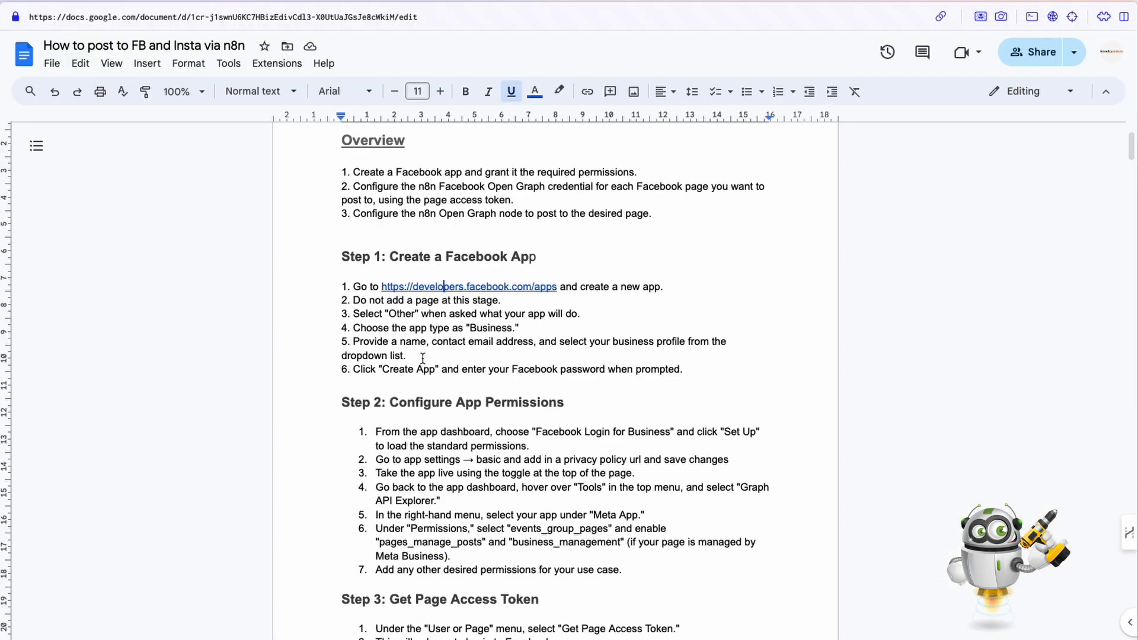
Find Instagram setup instruction 3 in the guide about adding the Instagram Graph API and highlight it
scroll(569, 402, down, 10)
scroll(569, 402, down, 15)
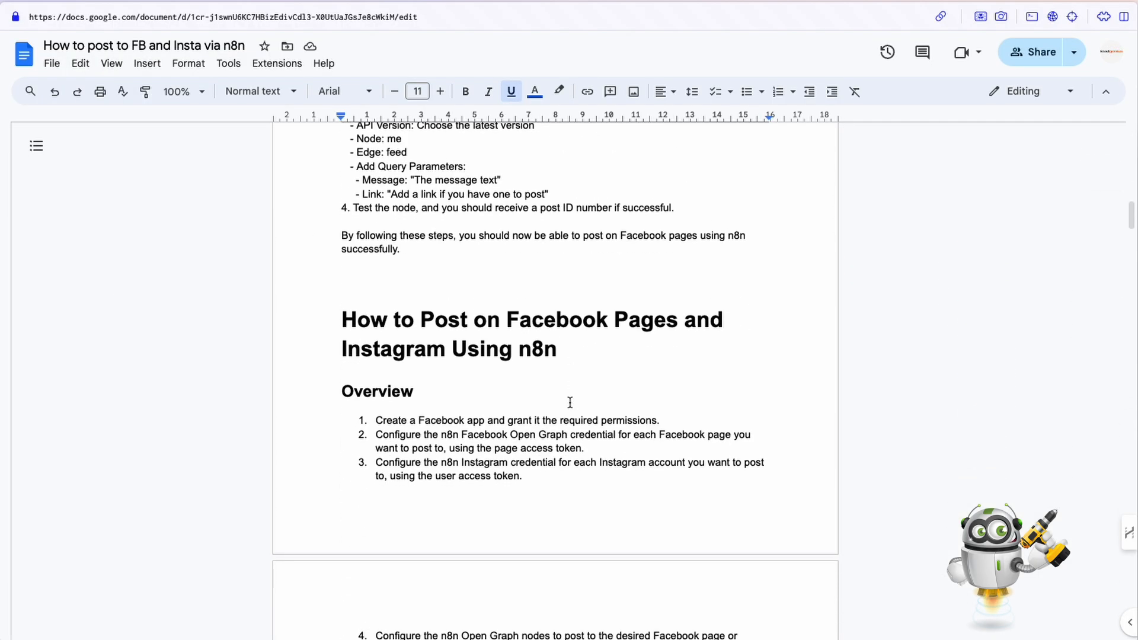
scroll(569, 403, down, 3)
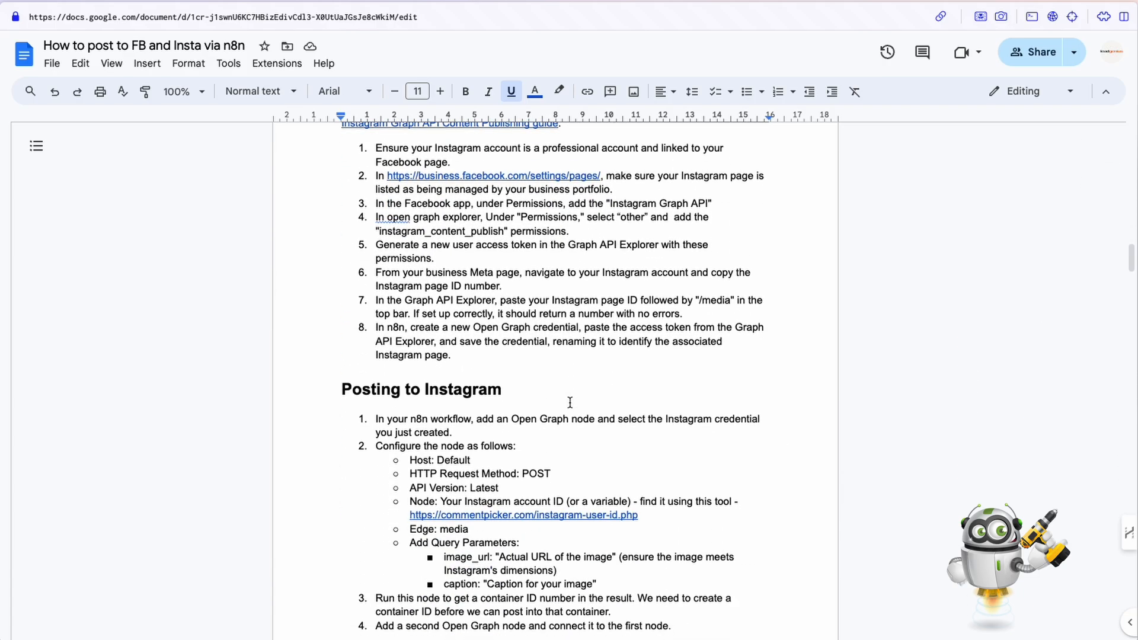
drag(375, 205, 719, 205)
scroll(719, 205, up, 1)
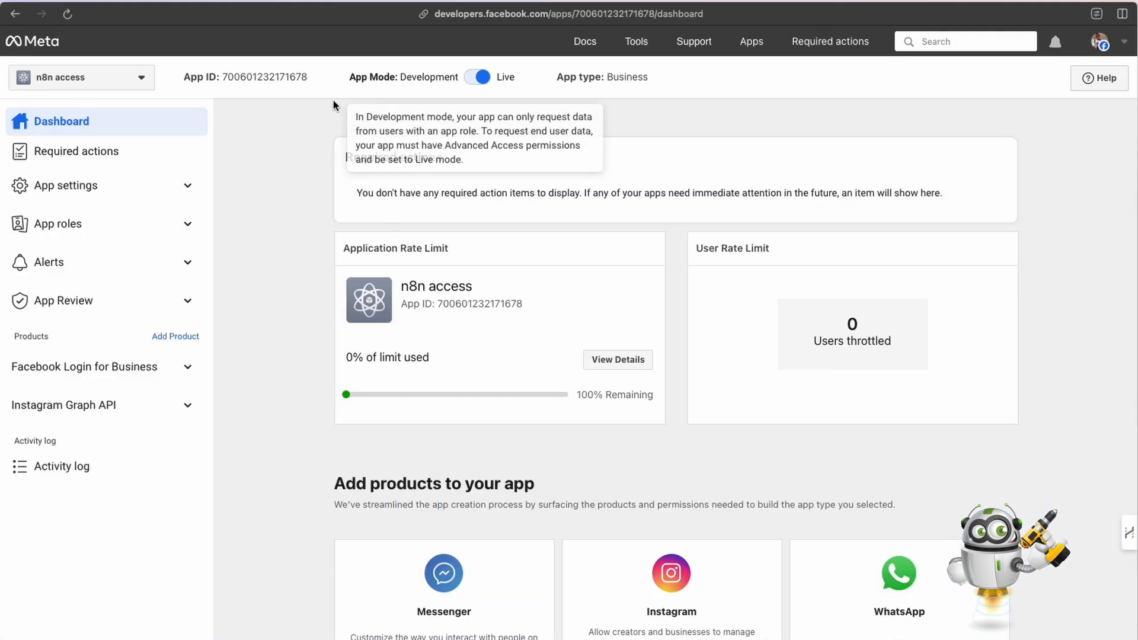
Examine the n8n access dashboard's available products and the Instagram Graph API entry under My products
scroll(531, 302, down, 5)
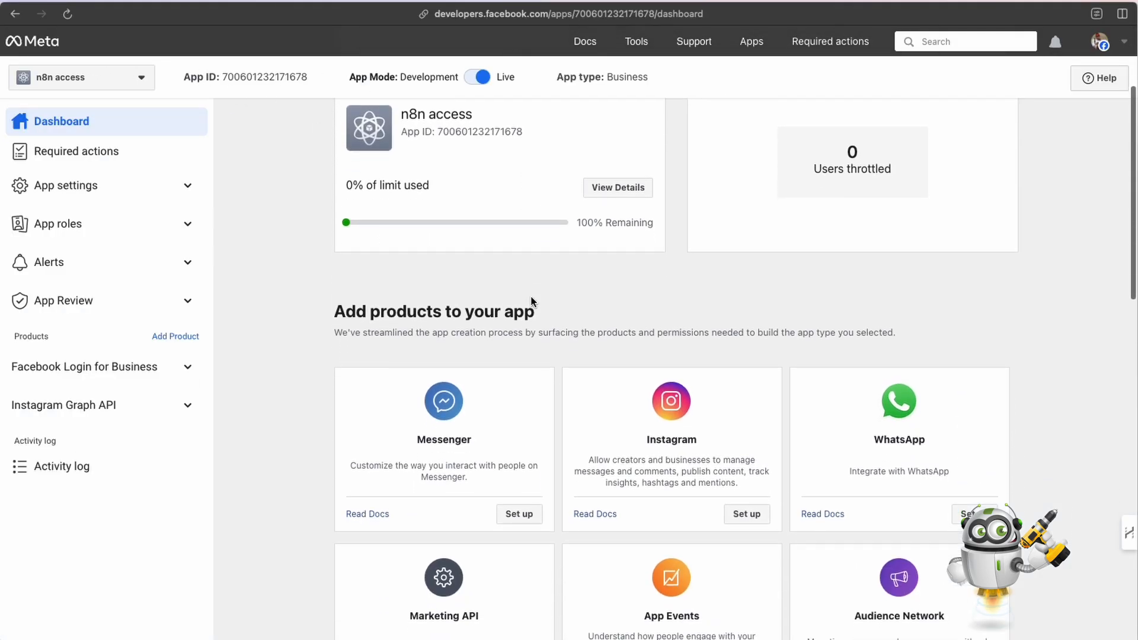
scroll(448, 228, down, 2)
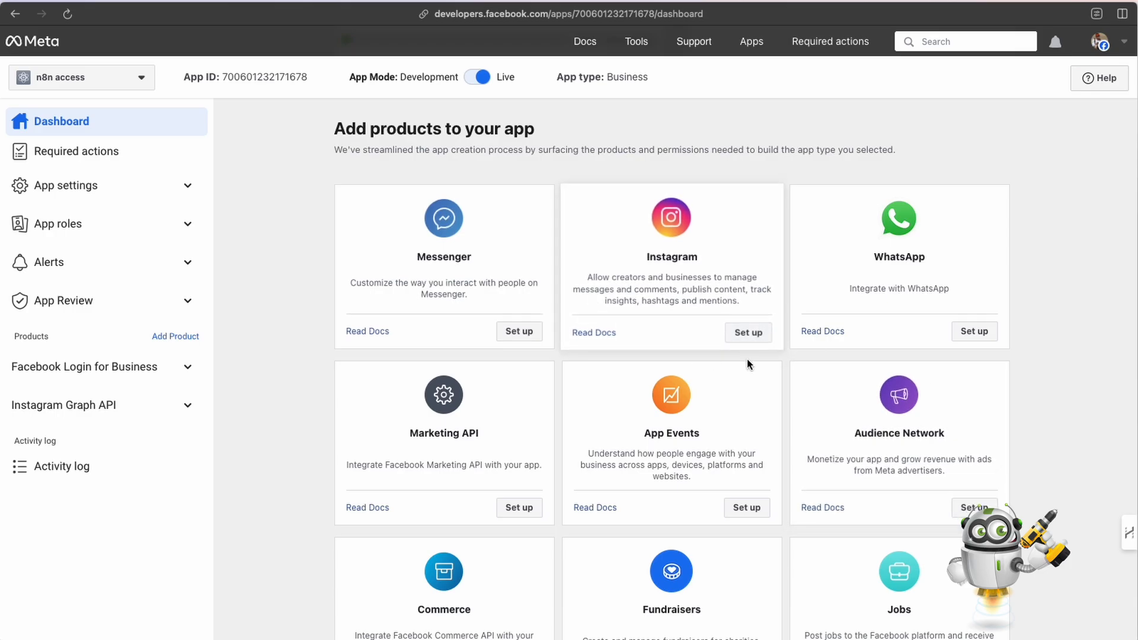
scroll(745, 364, down, 1)
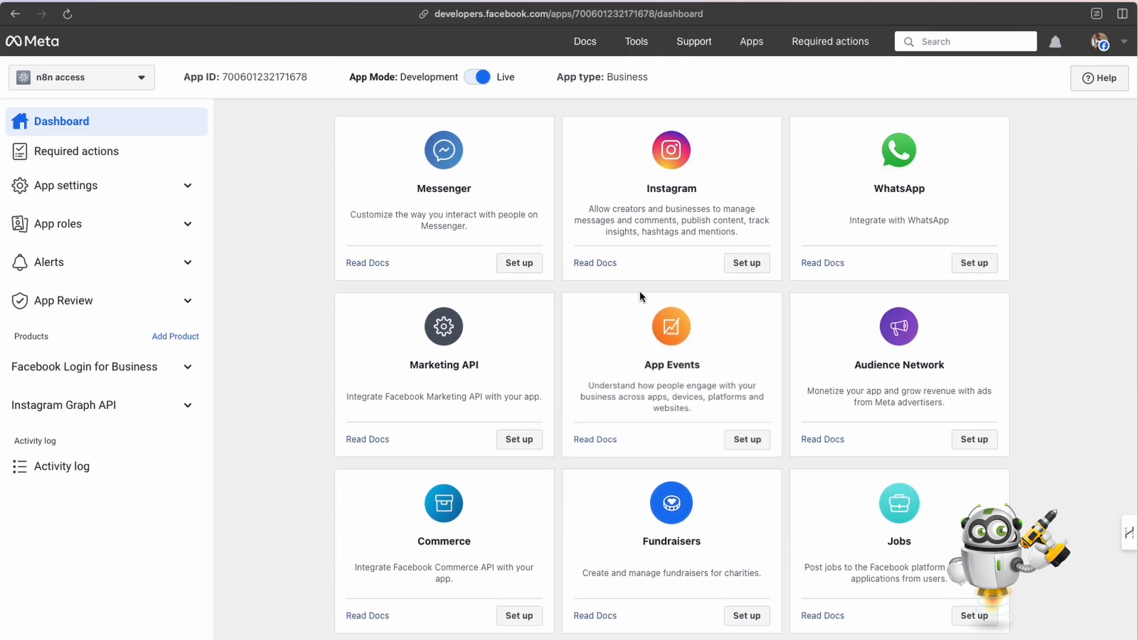
scroll(782, 332, down, 3)
scroll(783, 332, down, 10)
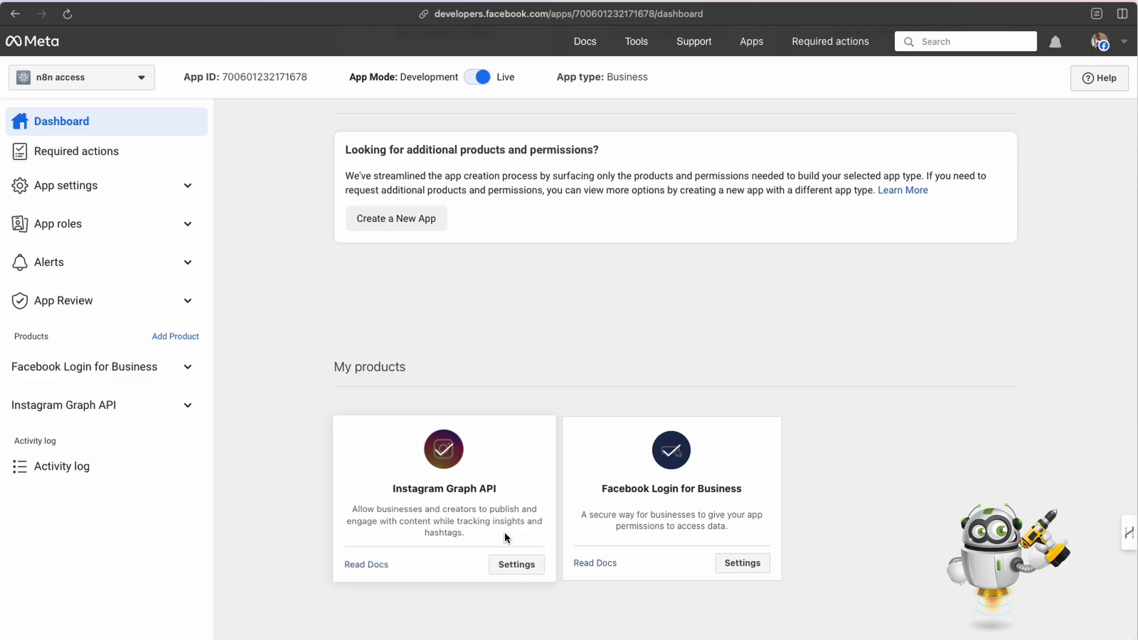
scroll(522, 429, up, 7)
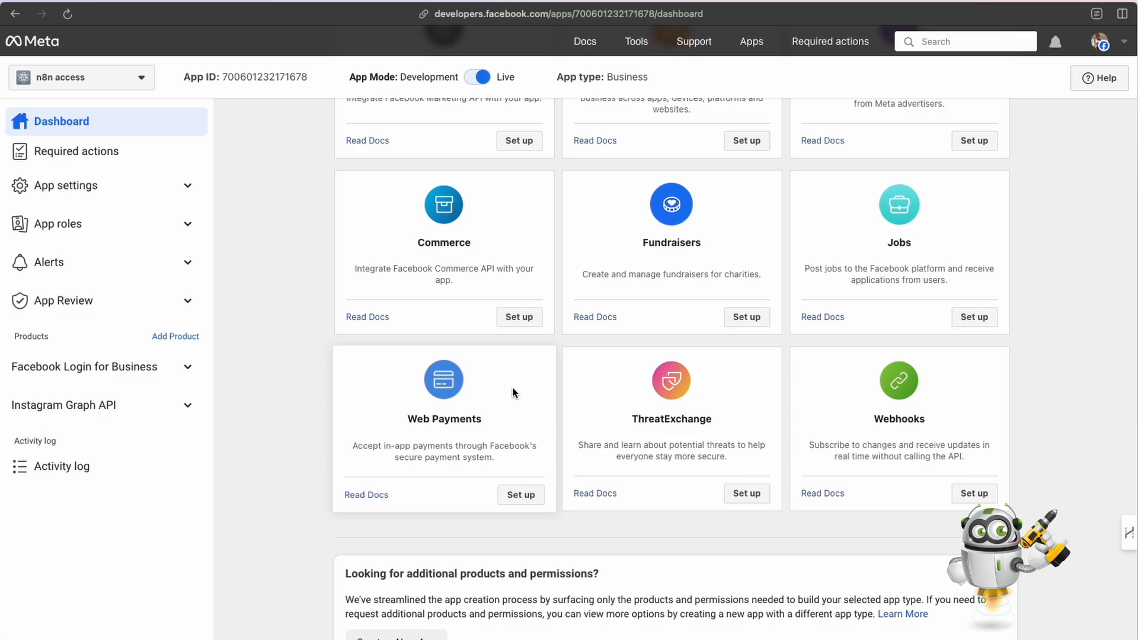
scroll(512, 387, down, 4)
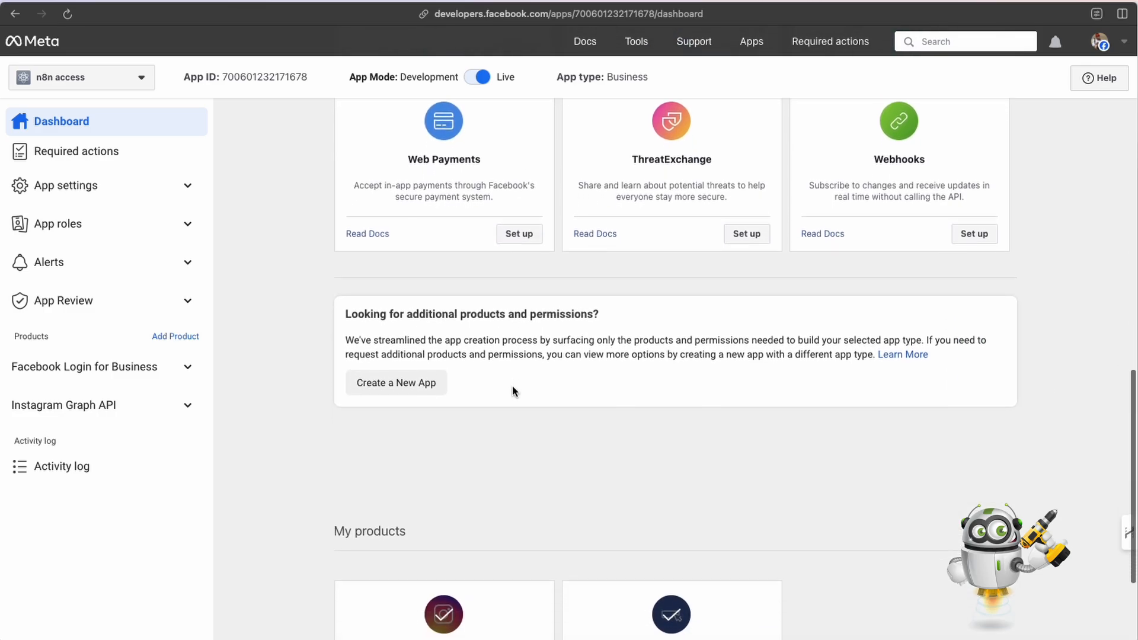
scroll(512, 386, down, 3)
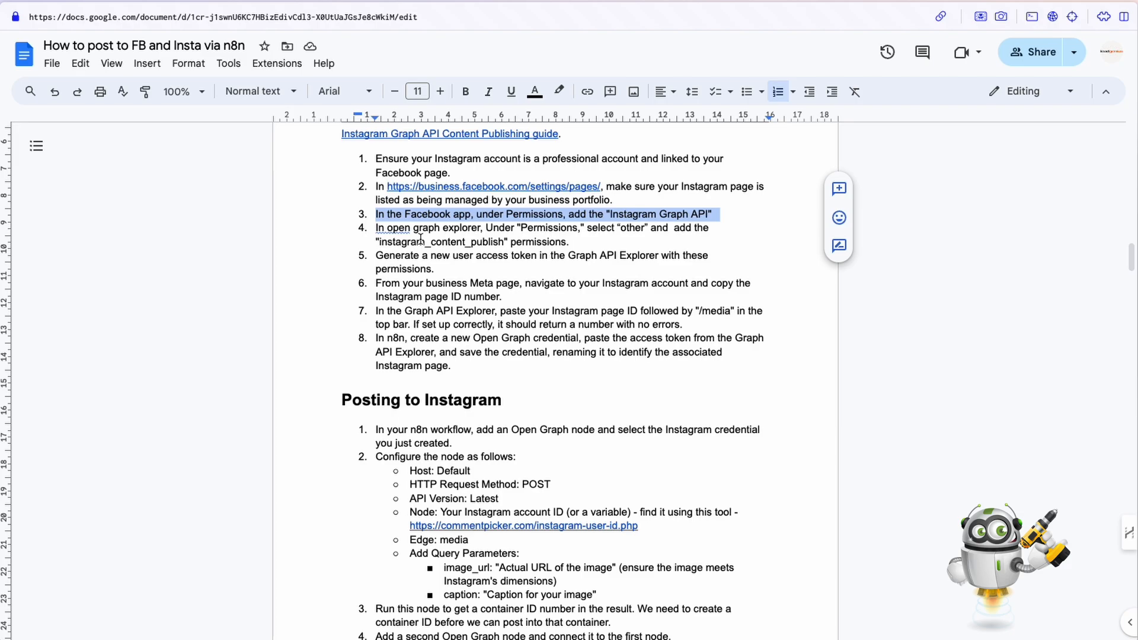
Return to the guide and highlight instruction 4 on selecting "other" and adding the instagram_content_publish permission
click(420, 238)
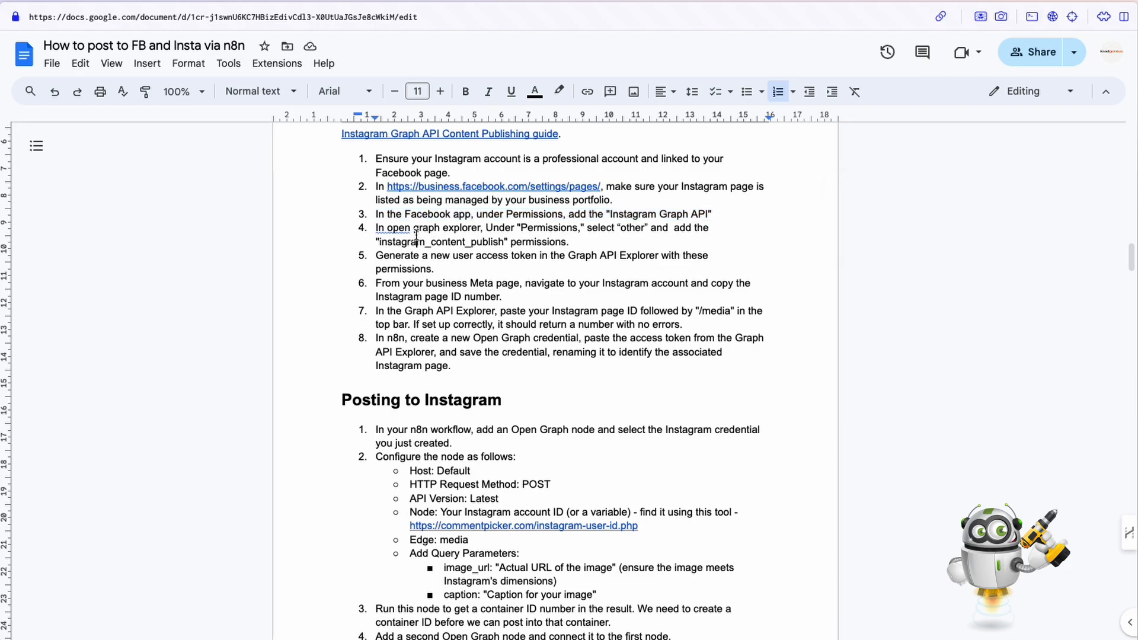
click(377, 227)
drag(376, 228, 581, 243)
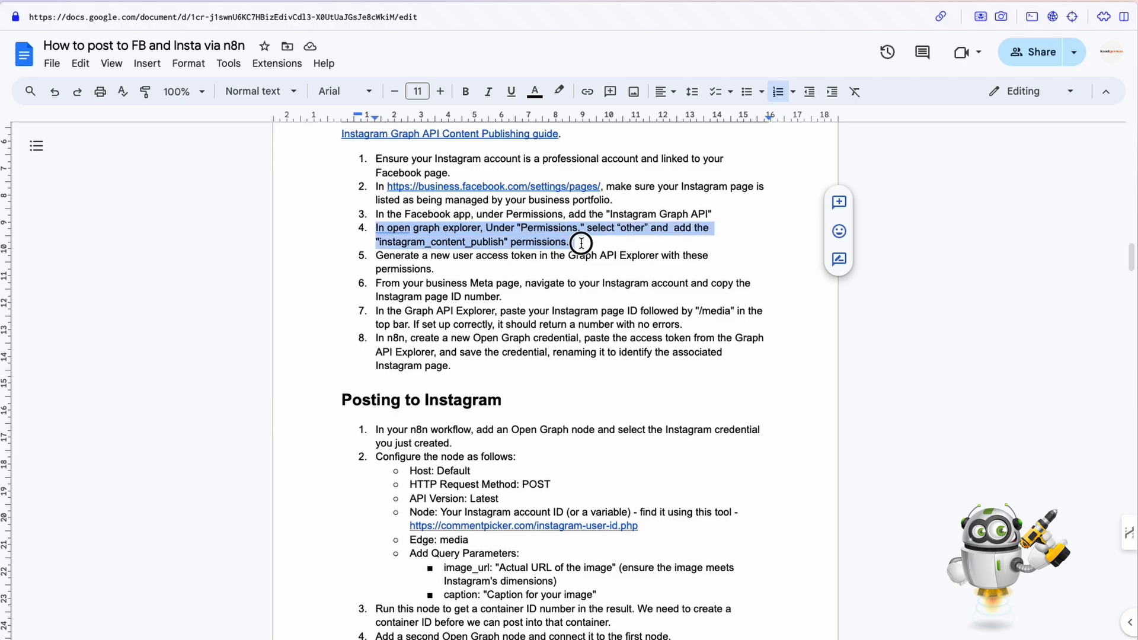
click(581, 243)
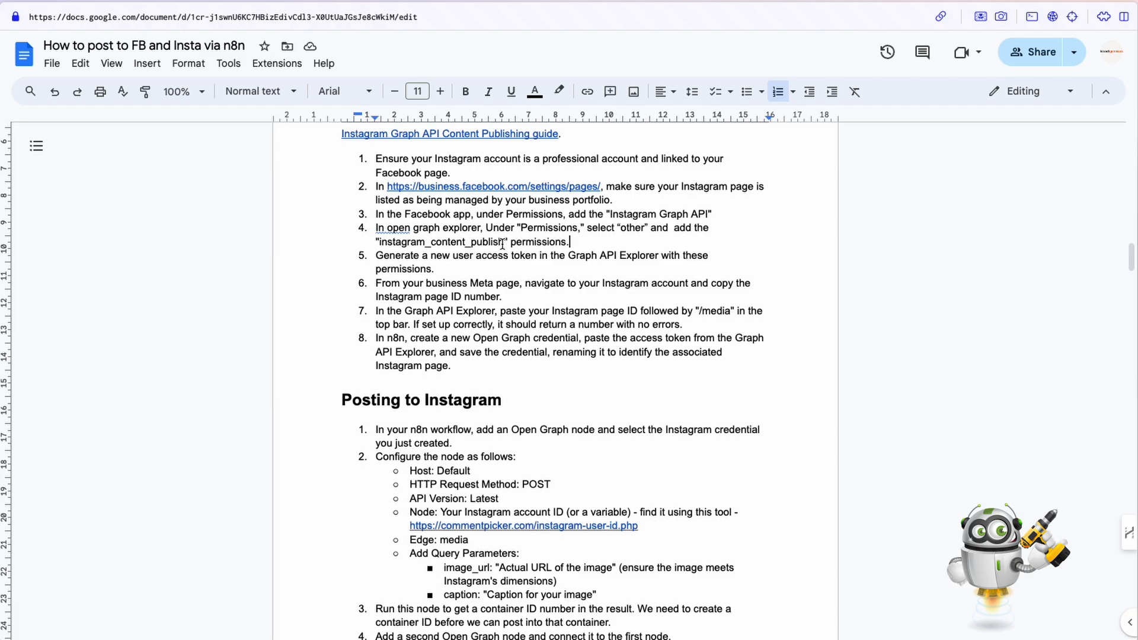
click(373, 229)
click(384, 229)
drag(461, 228, 656, 230)
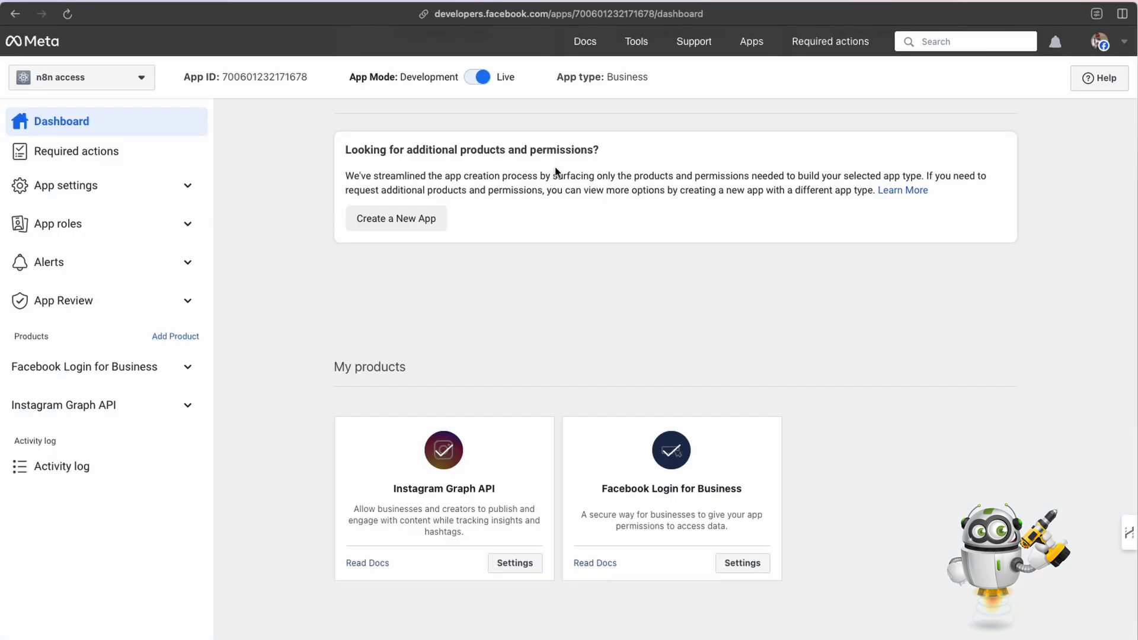
Open the Graph API Explorer from the n8n access app and recheck instruction 4 in the guide
click(635, 40)
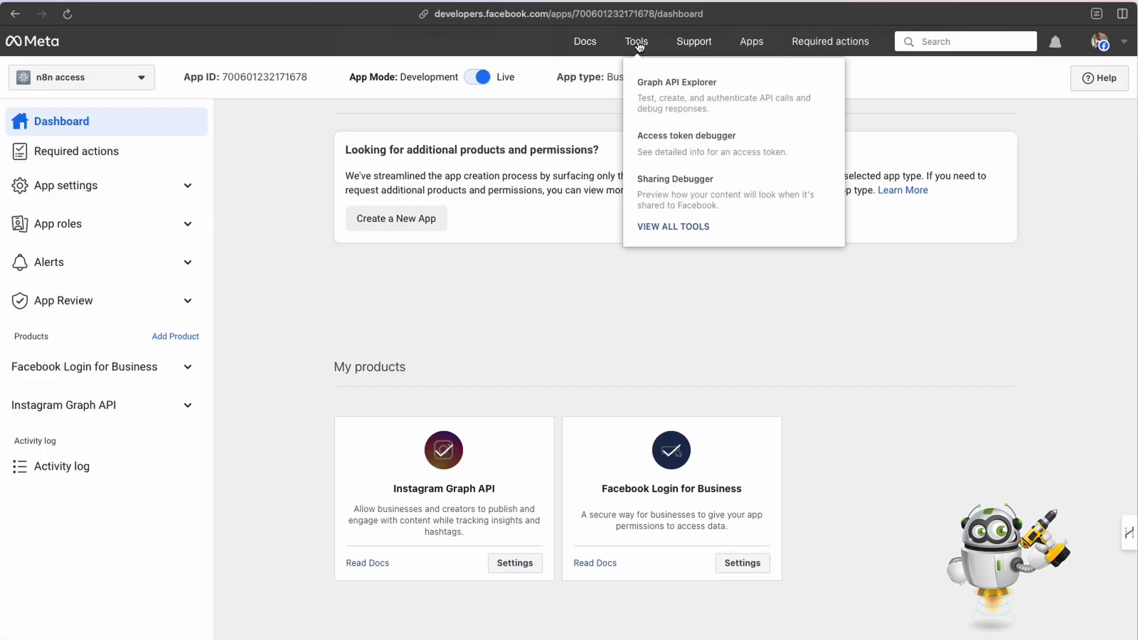
click(668, 87)
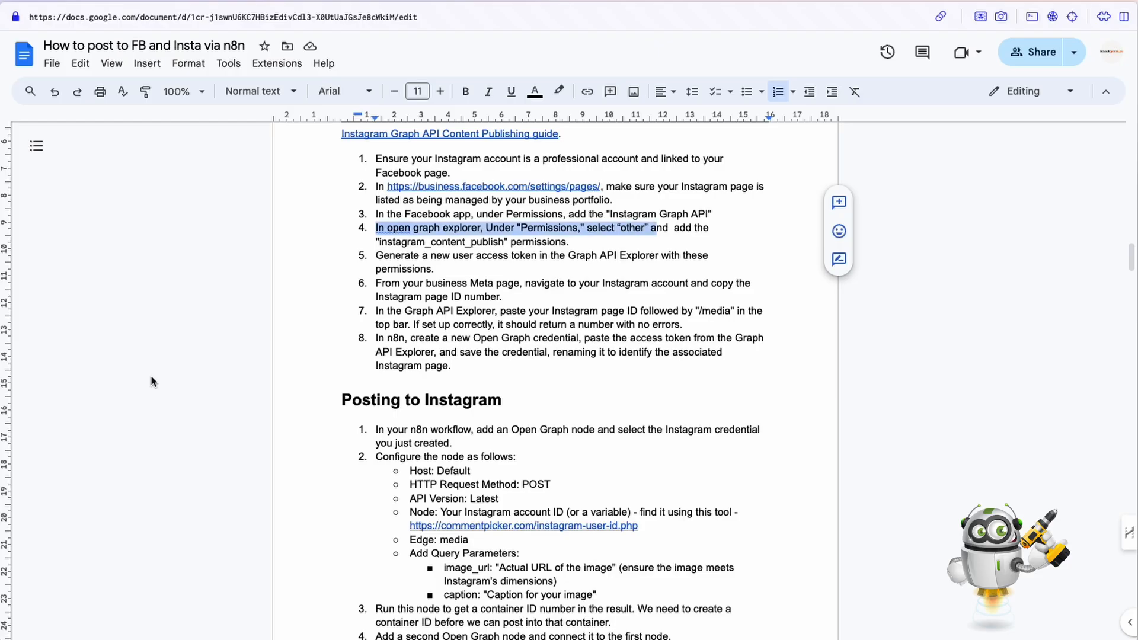
click(515, 251)
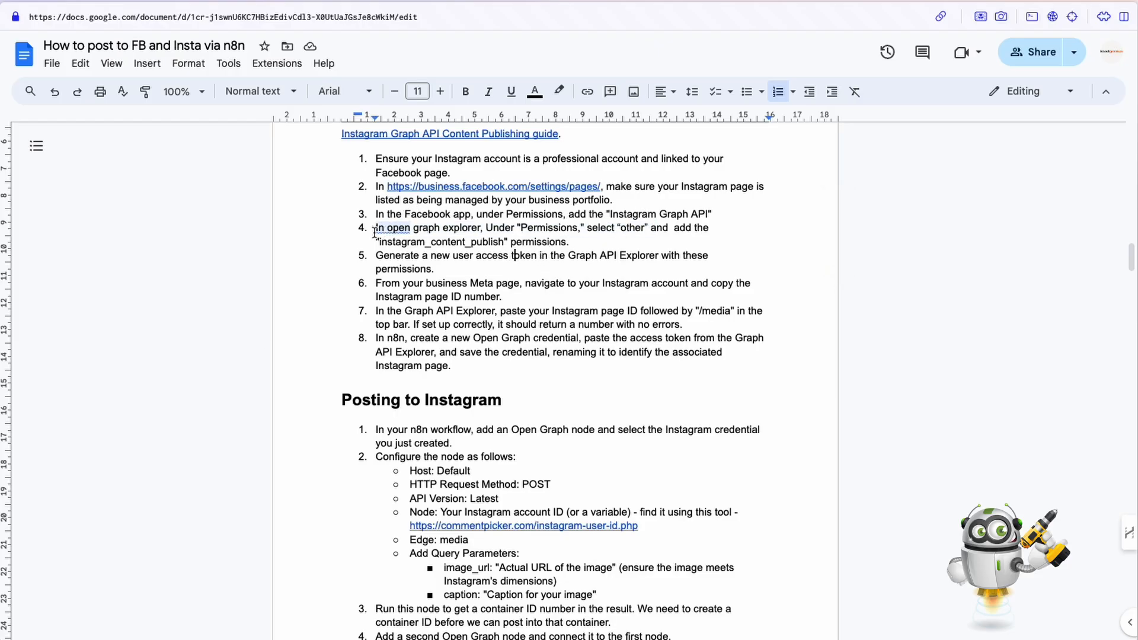
drag(375, 230, 706, 237)
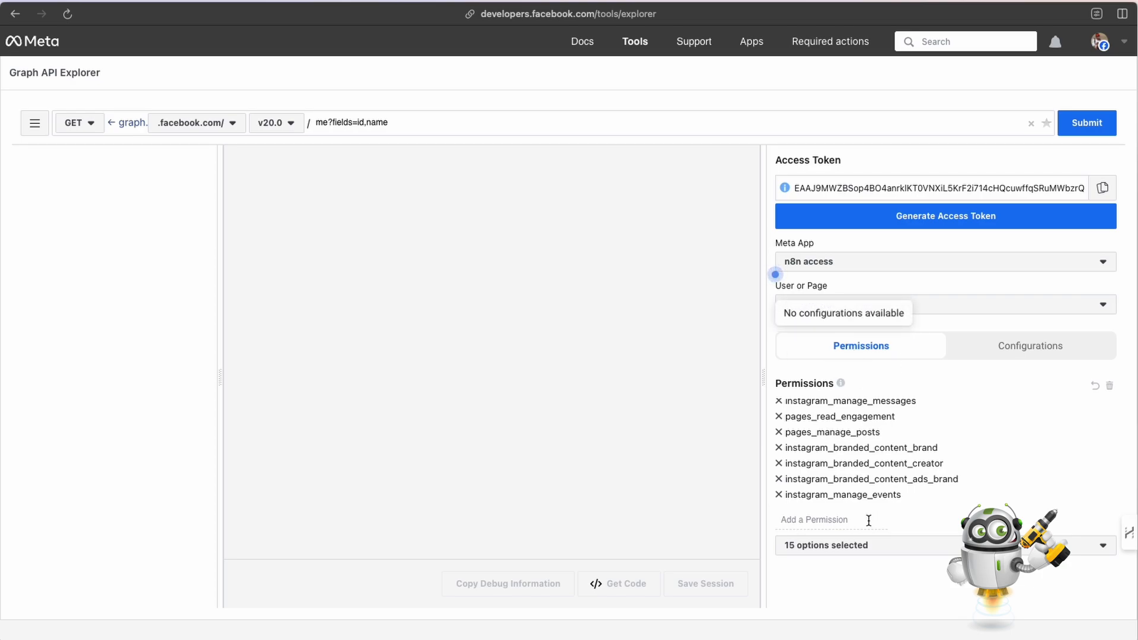
In the Graph API Explorer, examine which permissions are enabled in the Events Groups Pages and Other groups, leaving the selection as is
click(880, 551)
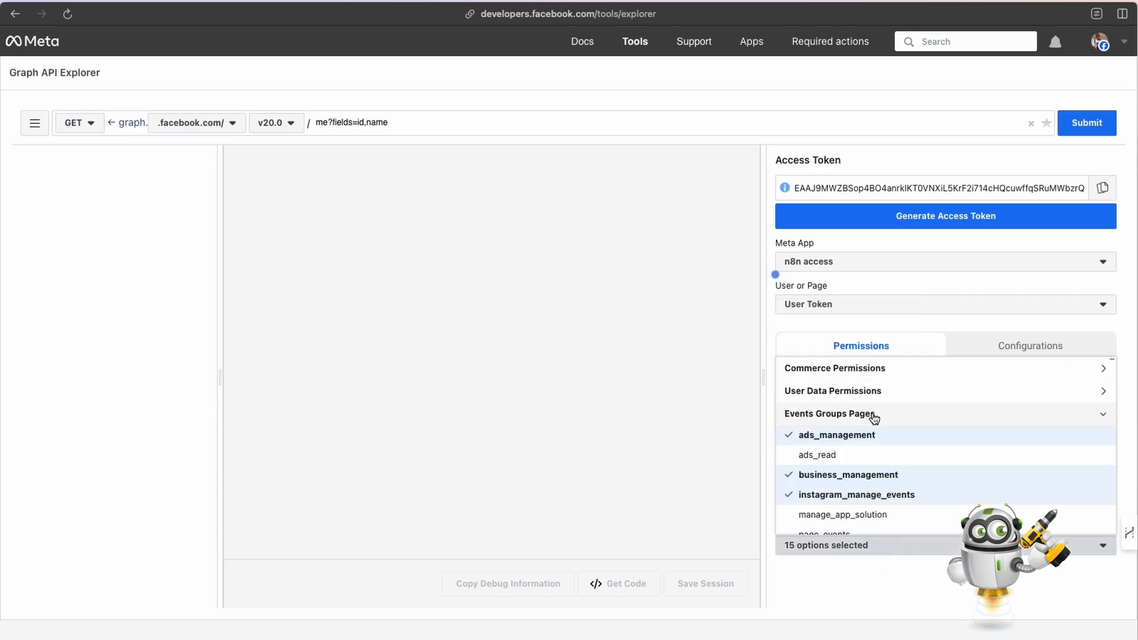
scroll(874, 422, down, 5)
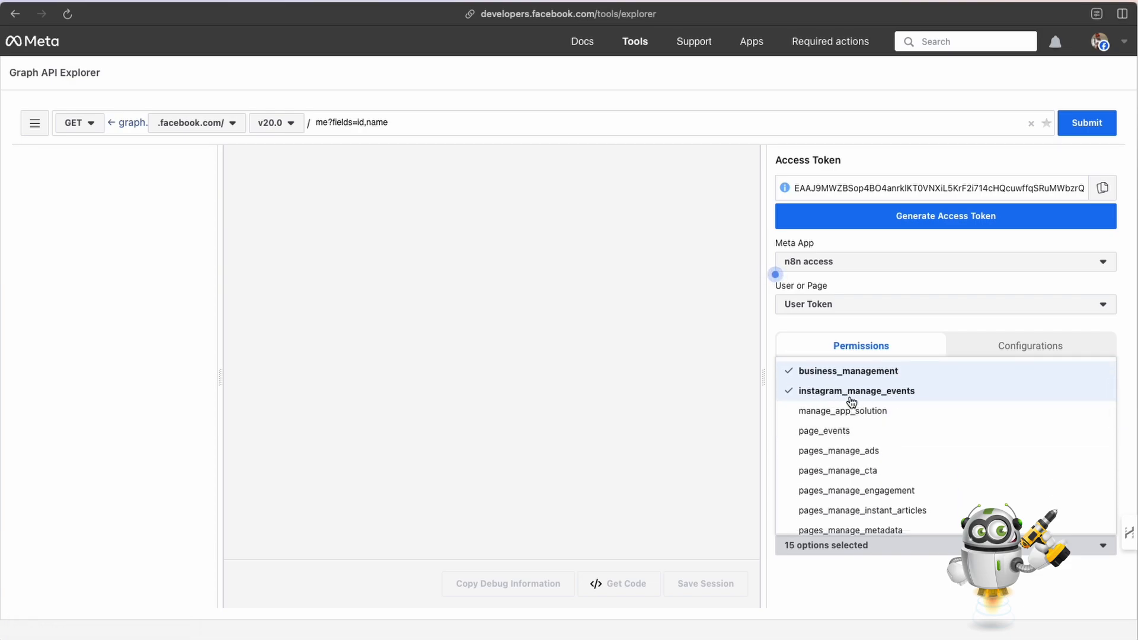
scroll(869, 405, up, 3)
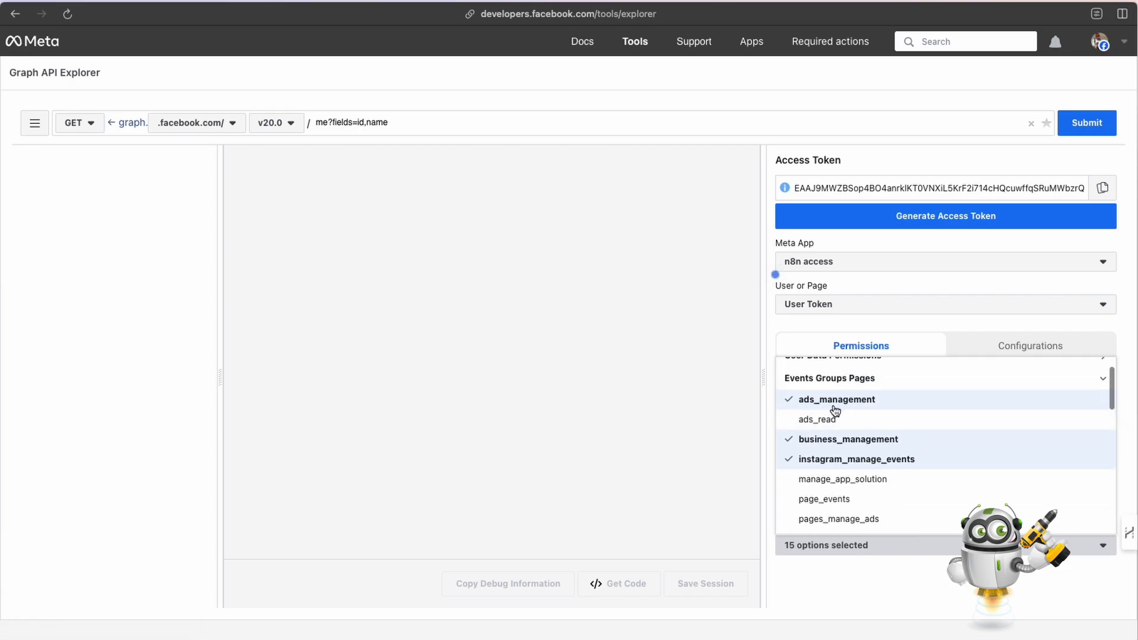
scroll(835, 410, down, 8)
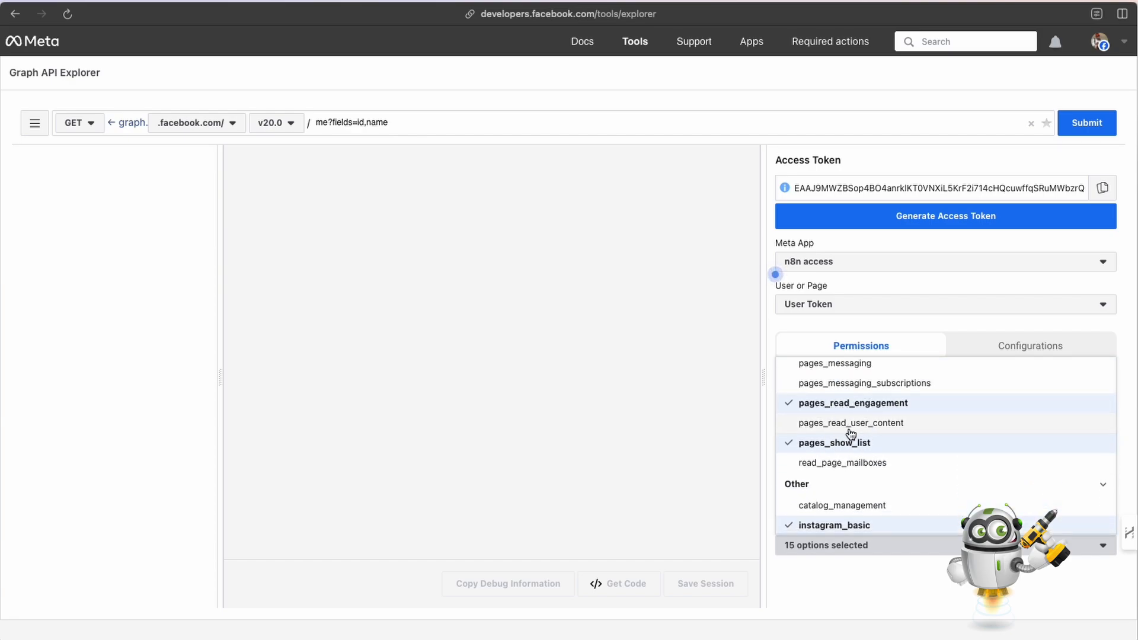
scroll(848, 436, down, 3)
scroll(851, 434, down, 3)
scroll(838, 416, up, 1)
scroll(840, 417, down, 1)
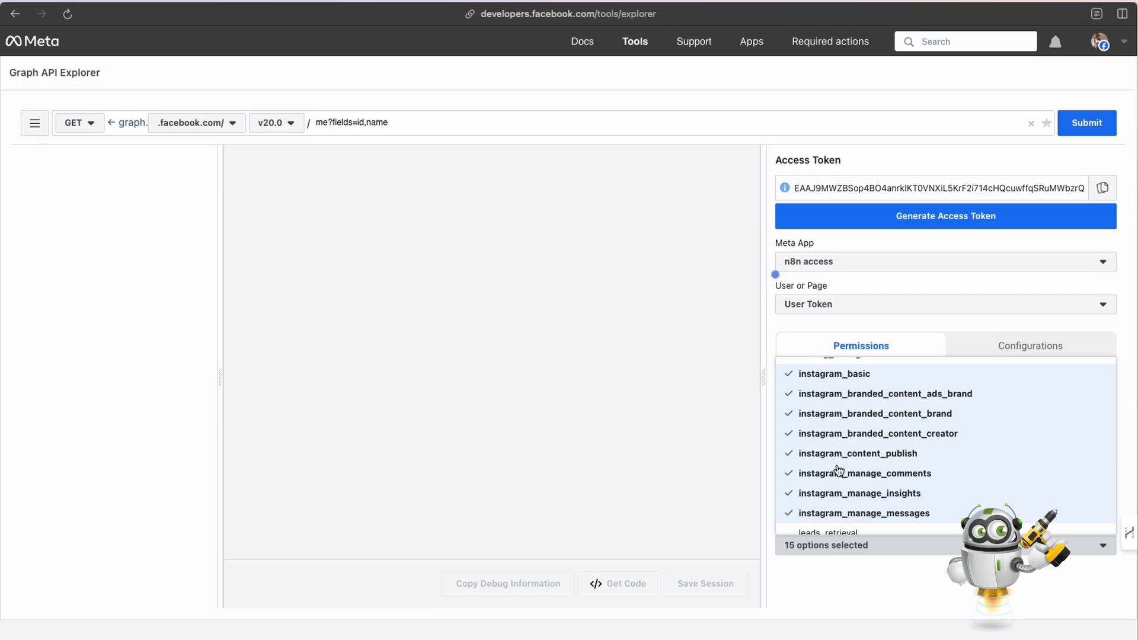
scroll(838, 468, down, 3)
scroll(842, 469, up, 4)
scroll(843, 469, up, 6)
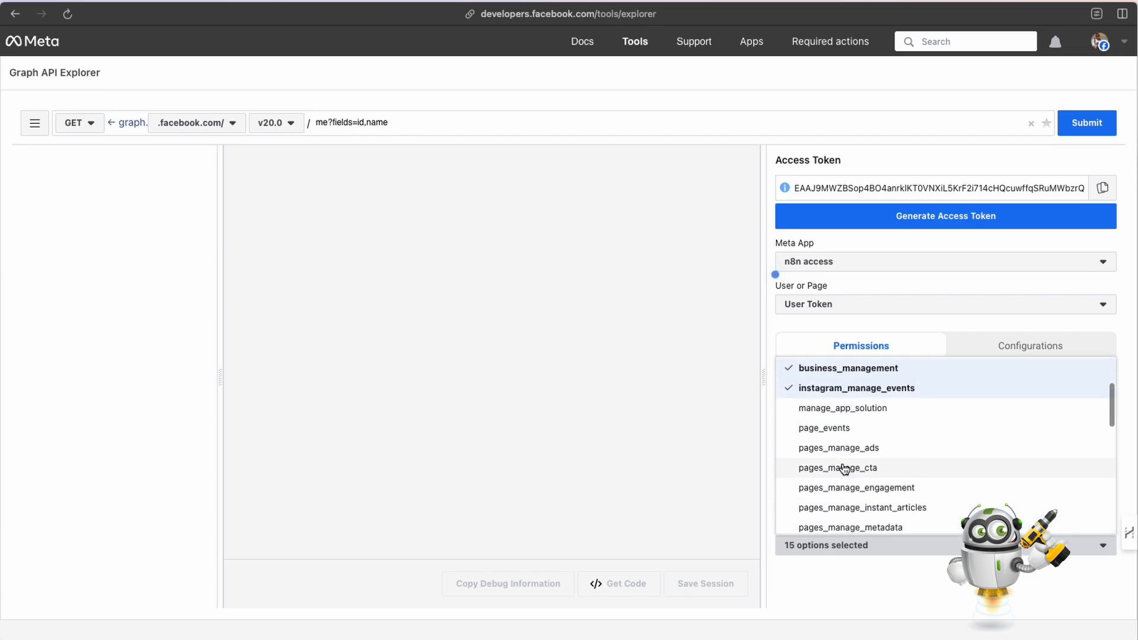
click(917, 588)
Review the app's list of added permissions, from ads_management through instagram_manage_events
scroll(829, 458, up, 5)
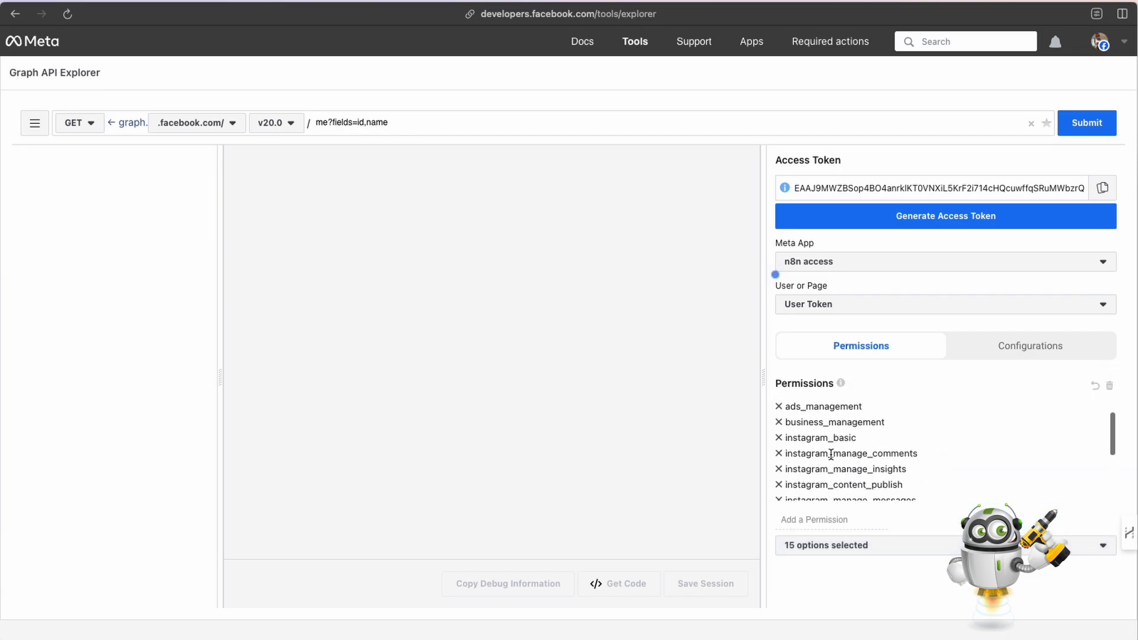
scroll(830, 454, down, 5)
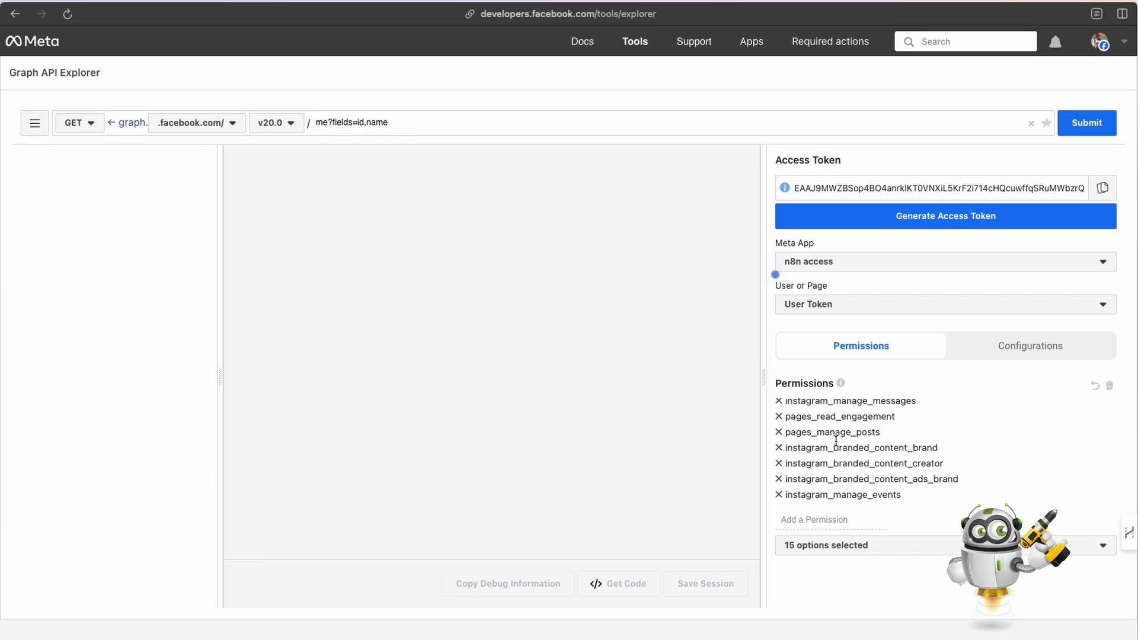
scroll(836, 441, up, 4)
scroll(836, 441, down, 2)
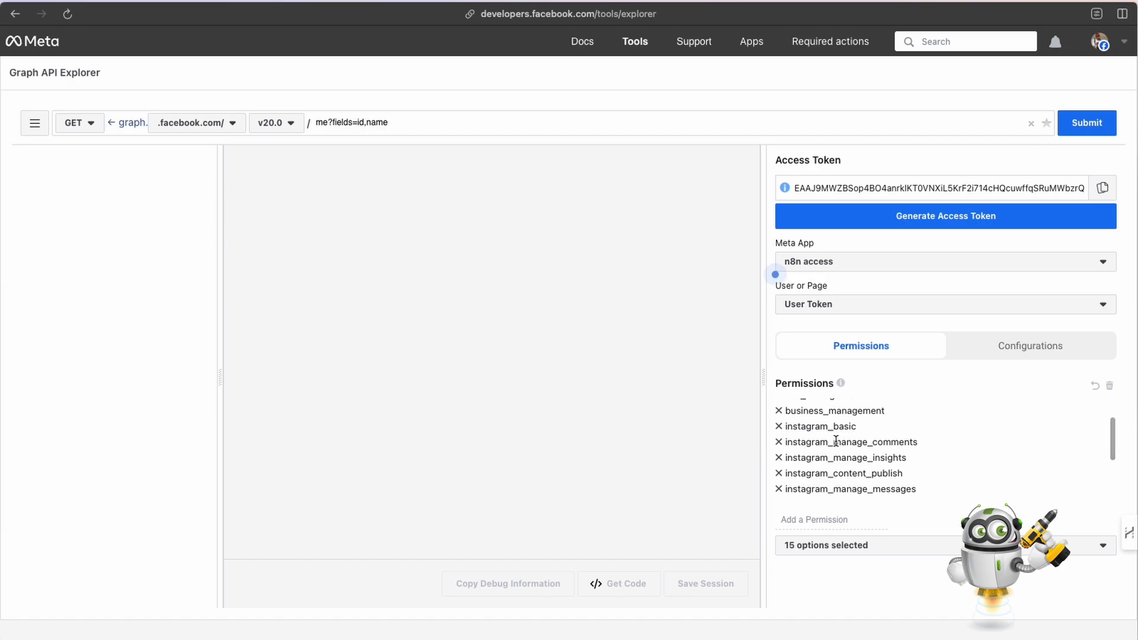
scroll(836, 441, down, 1)
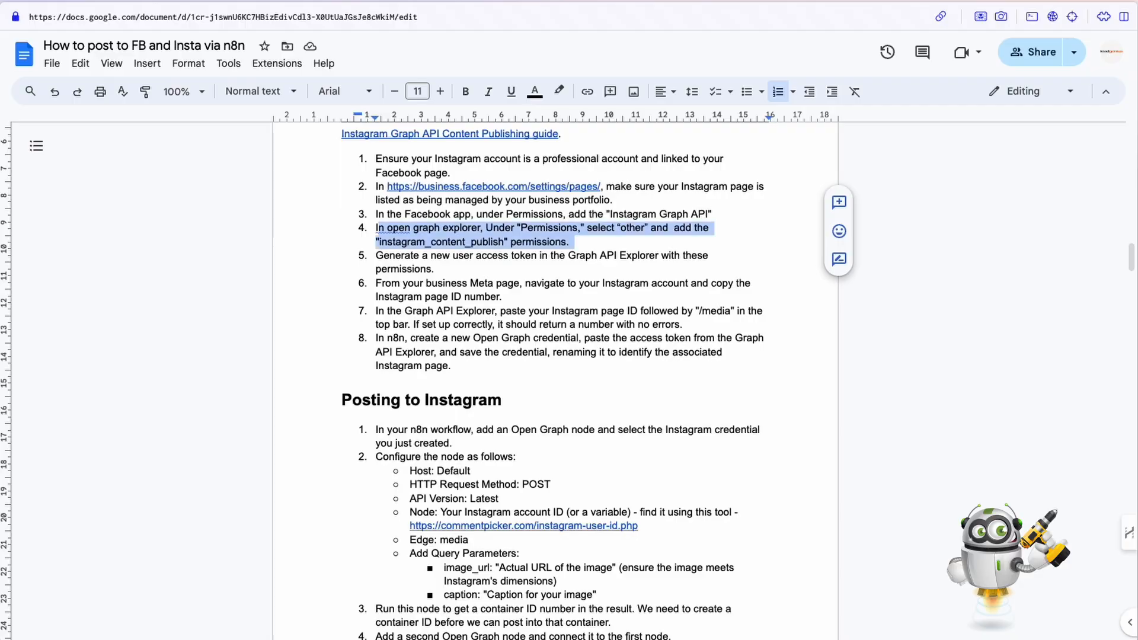
Return to the guide and highlight instruction 5 on generating a new user access token
click(412, 256)
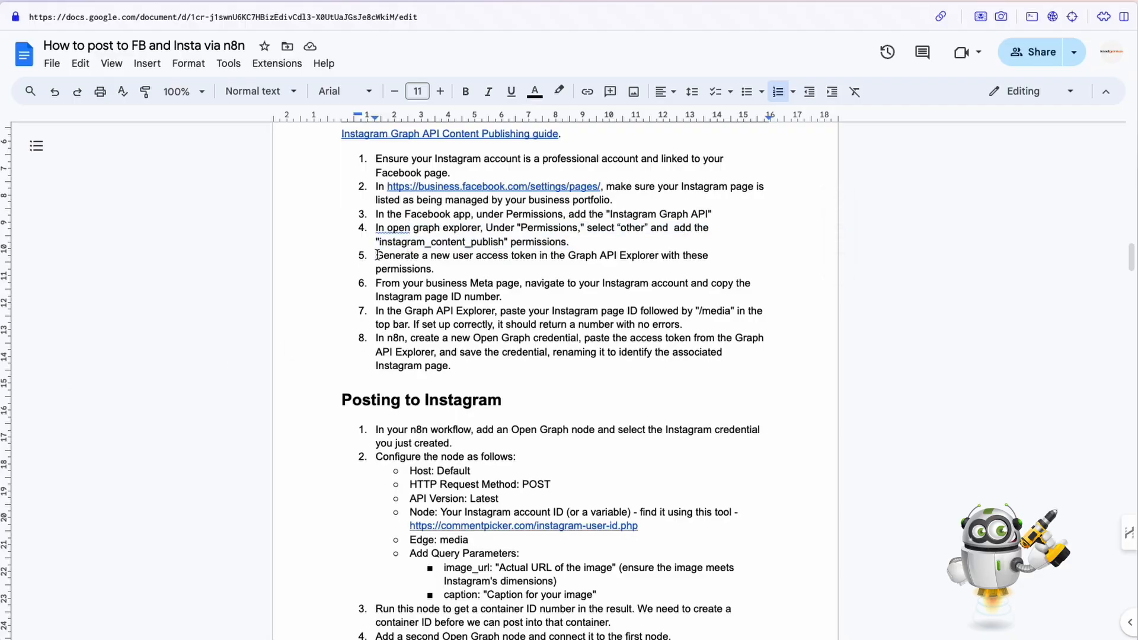
drag(377, 255, 485, 267)
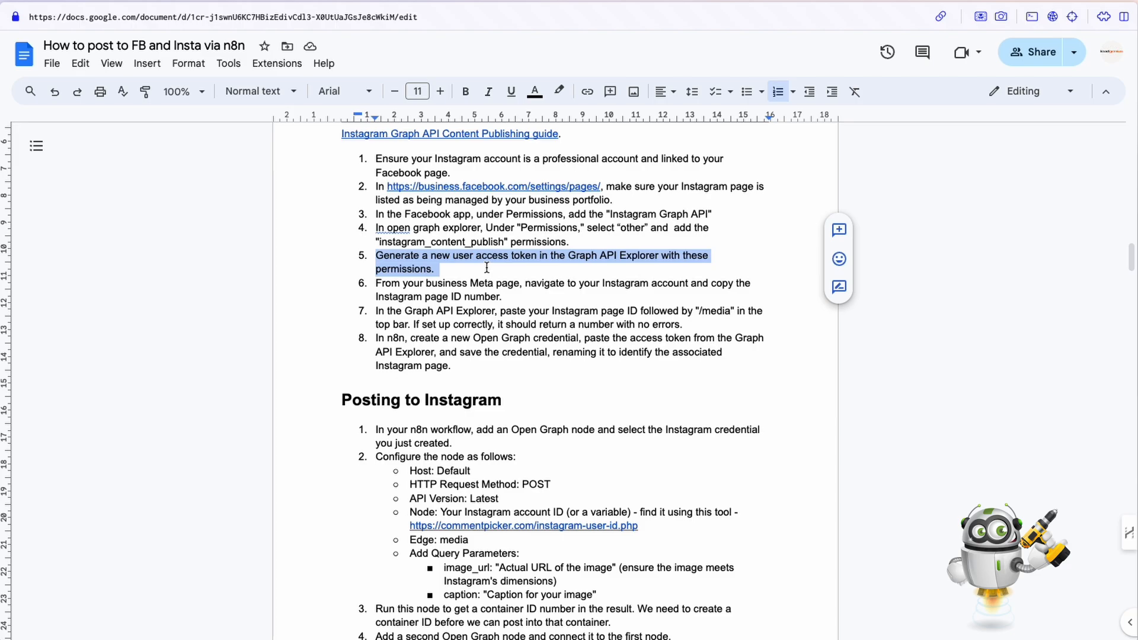
click(450, 275)
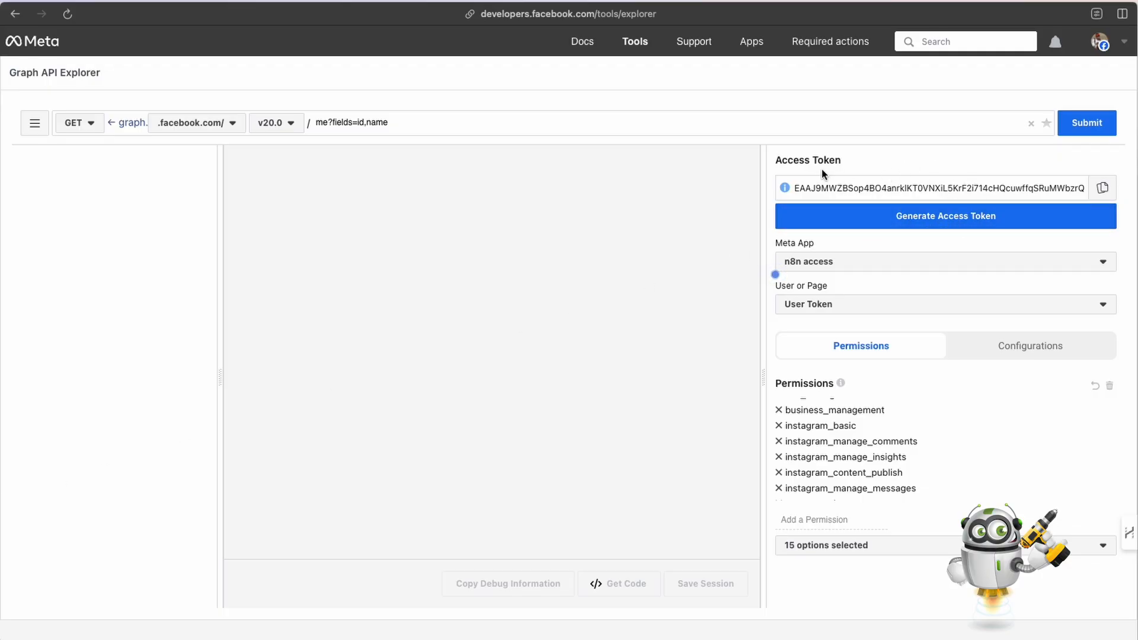
Generate a new user access token by reconnecting the account to n8n access, and check it against instruction 5 in the guide
click(922, 220)
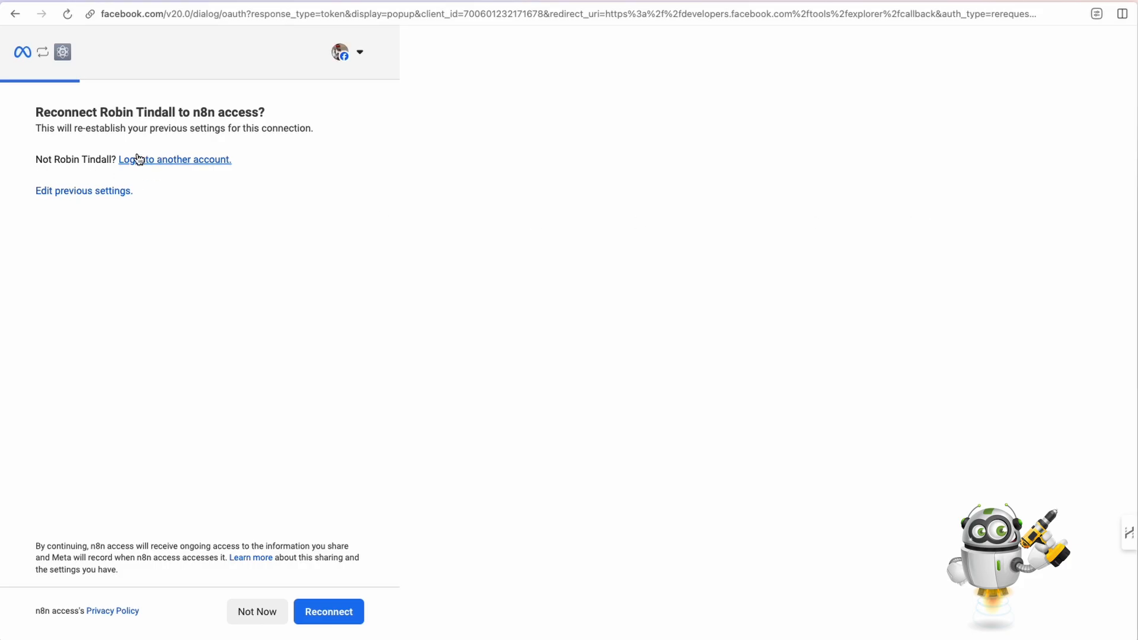
click(329, 616)
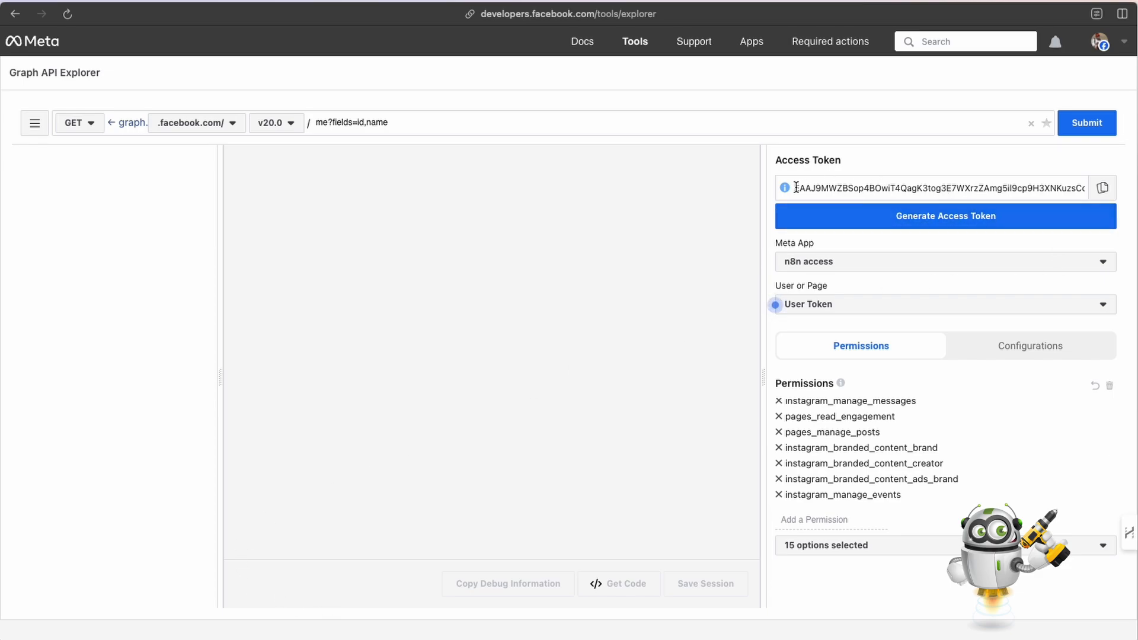
drag(796, 189, 754, 183)
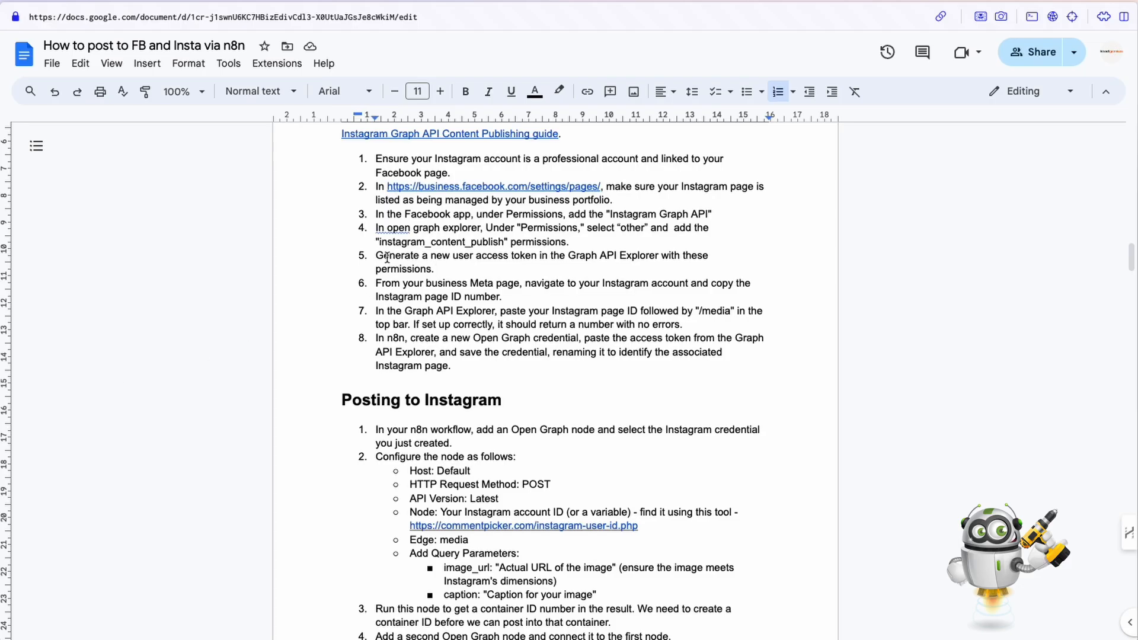
drag(376, 255, 436, 267)
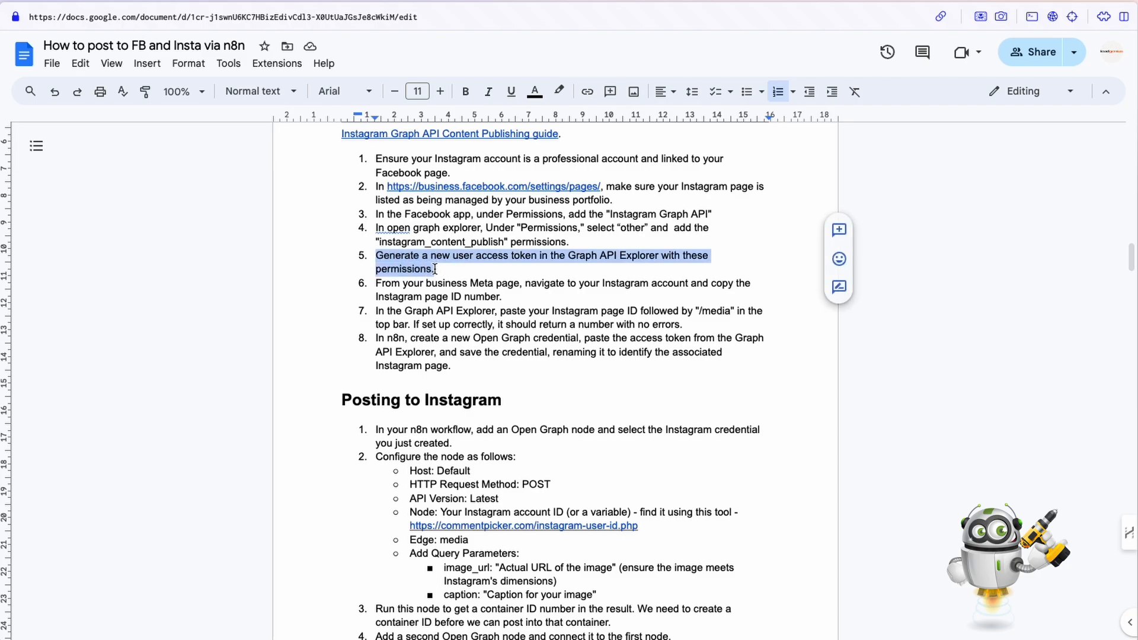
Highlight instruction 6 in the guide, on copying the Instagram page ID number from the business Meta page
drag(376, 285, 523, 289)
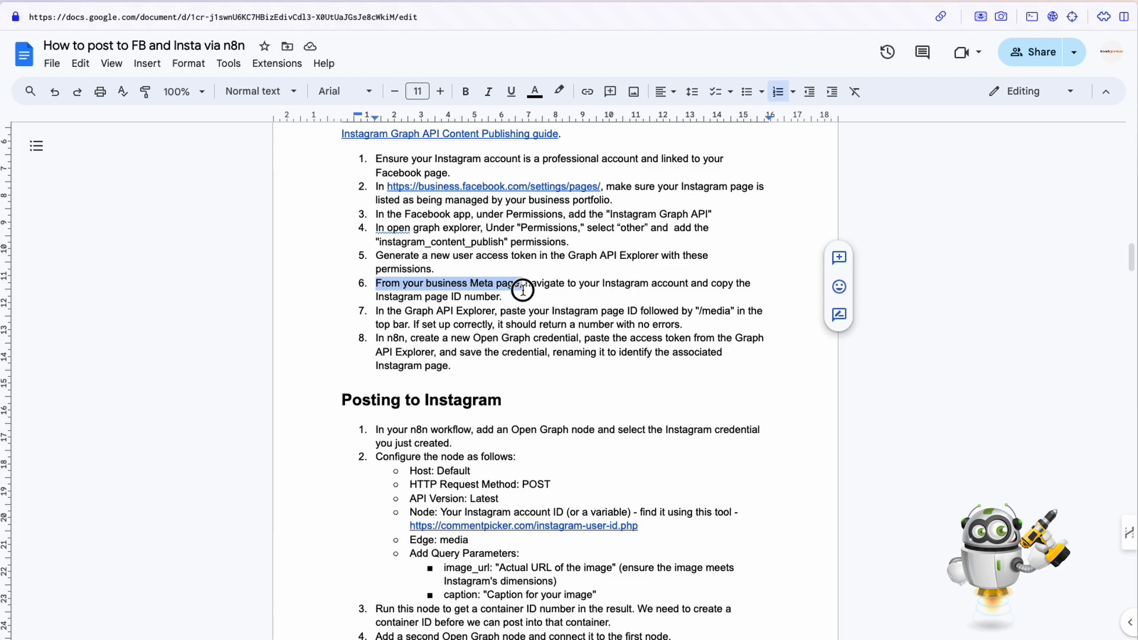
mouse_move(523, 290)
mouse_down()
mouse_move(746, 287)
mouse_move(519, 301)
mouse_up()
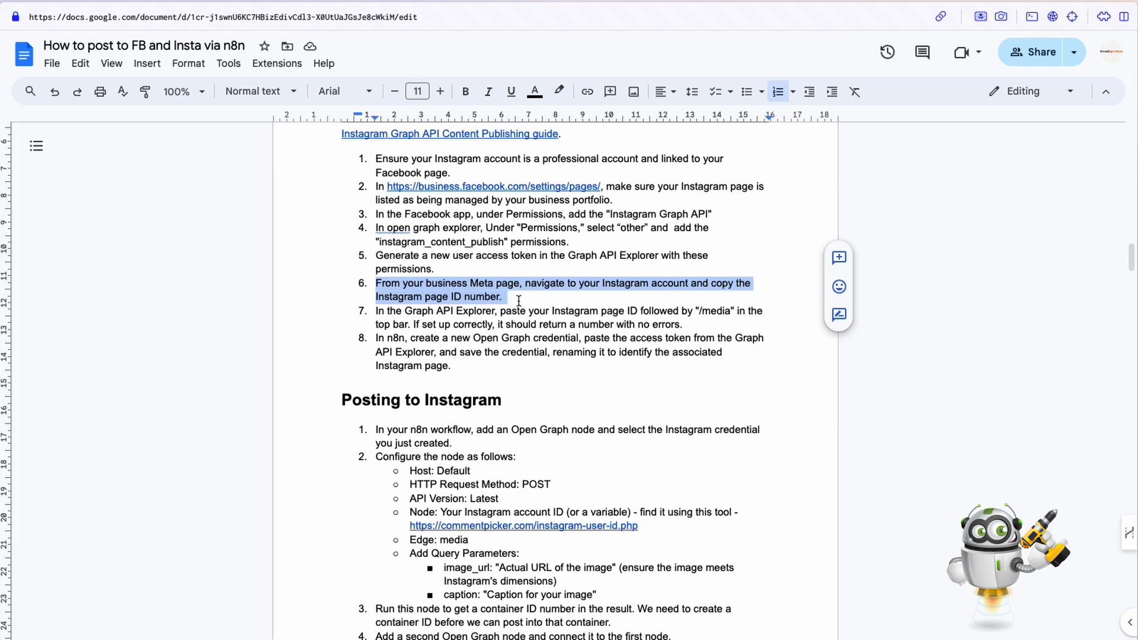
click(510, 299)
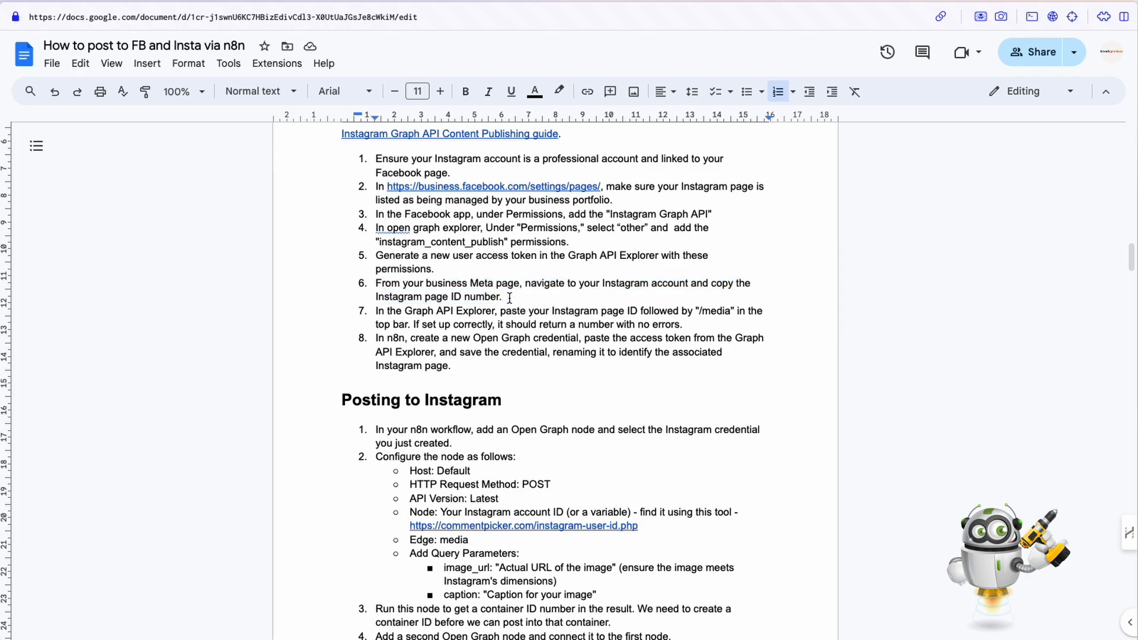
drag(510, 298, 372, 288)
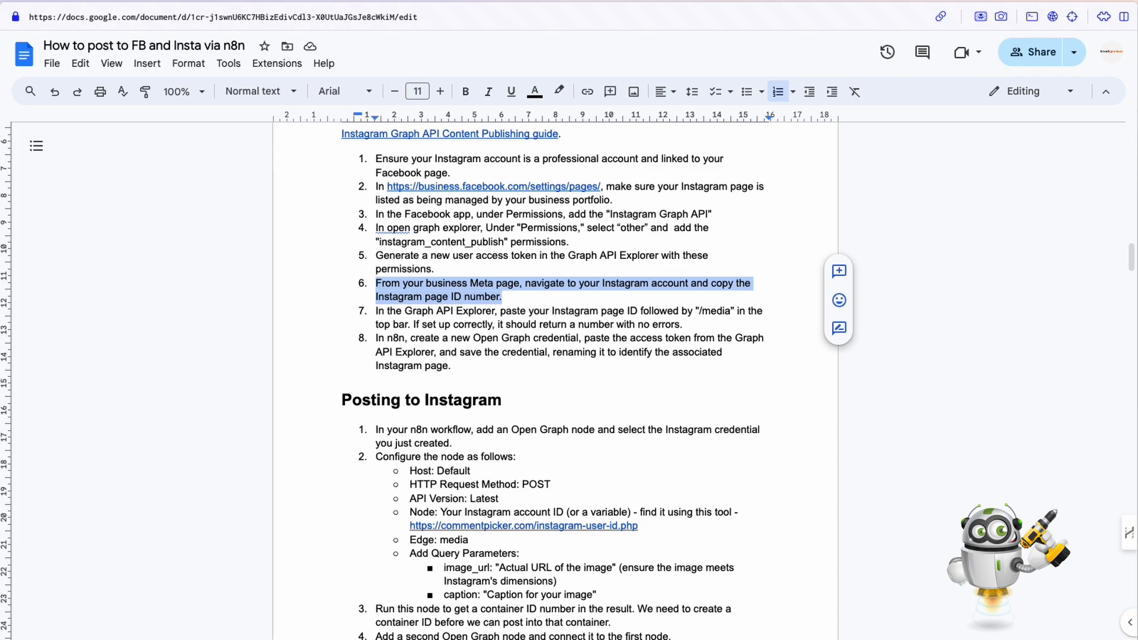
key(ctrl+Tab)
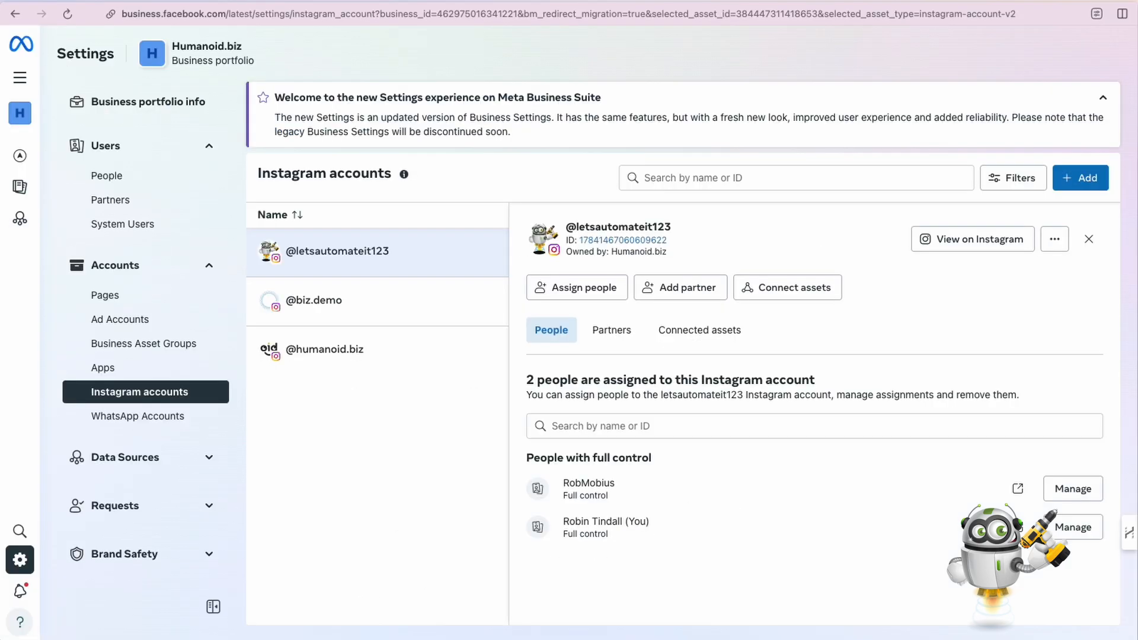
click(347, 306)
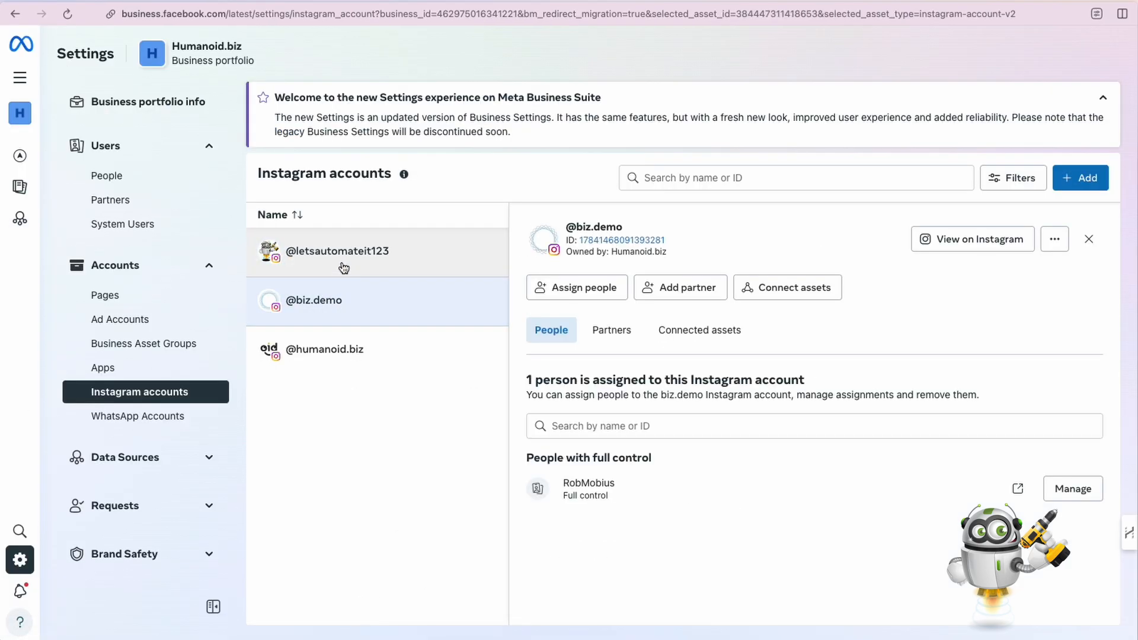
click(344, 268)
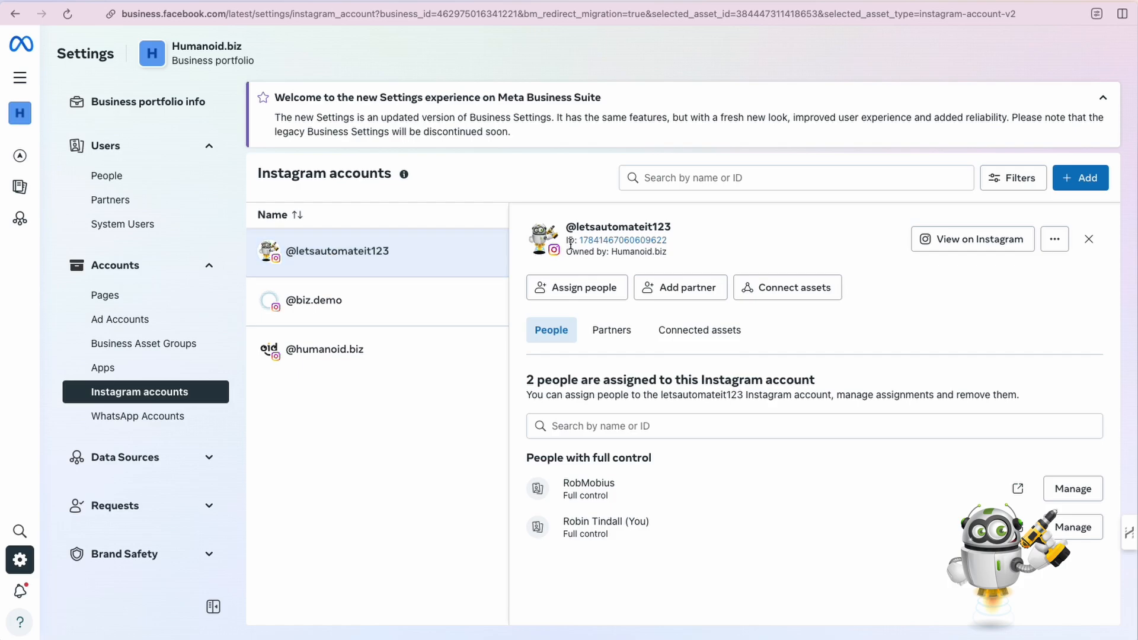
click(618, 242)
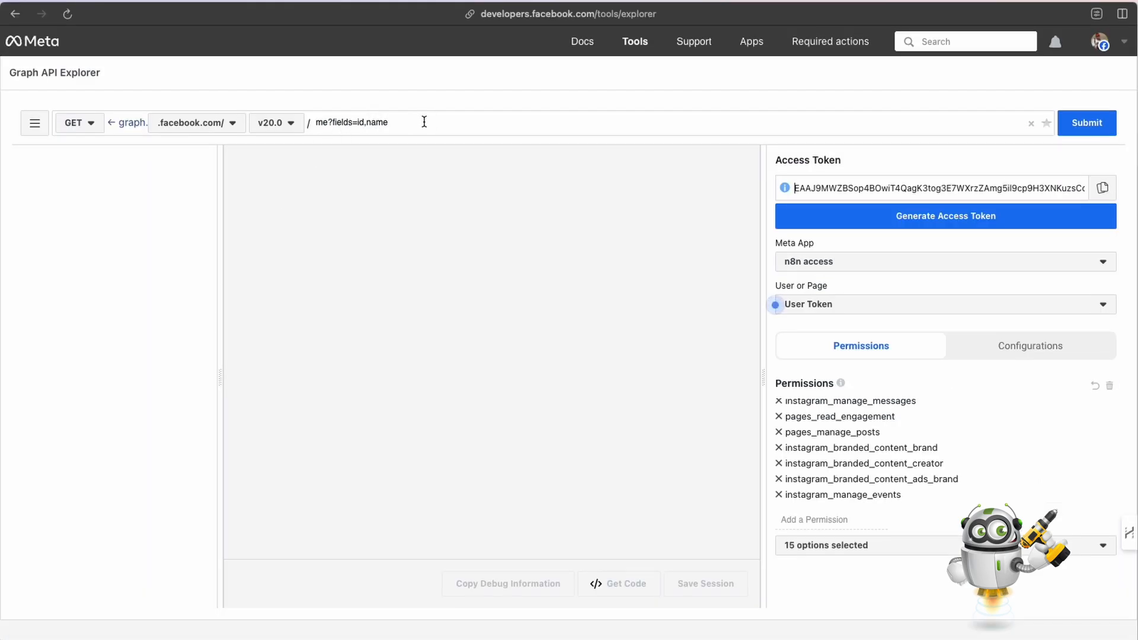
In the Graph API Explorer, replace the query path me?fields=id,name with the copied Instagram account ID
click(424, 121)
key(BackSpace)
key(BackSpace)
key(BackSpace)
key(BackSpace)
key(BackSpace)
key(BackSpace)
key(BackSpace)
key(BackSpace)
key(BackSpace)
key(BackSpace)
key(BackSpace)
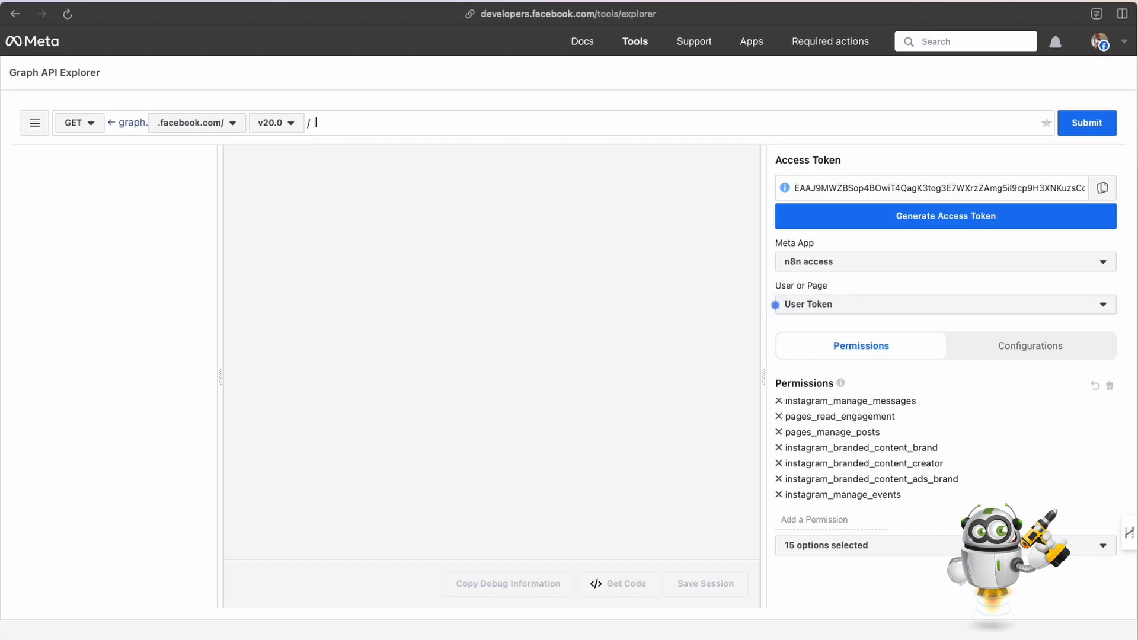
key(super+v)
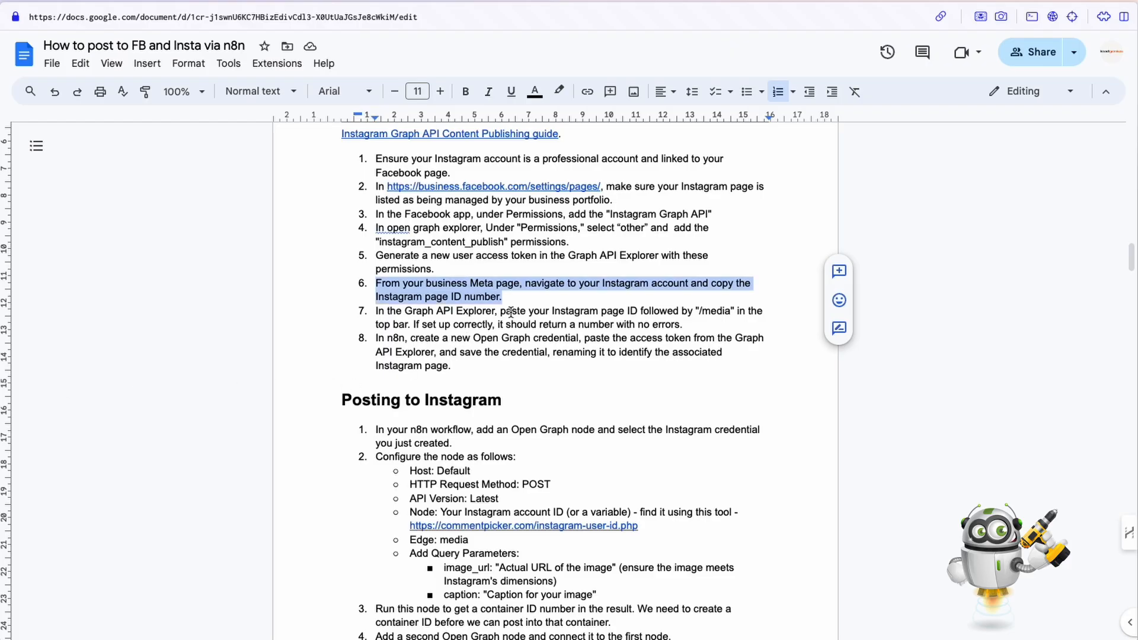
Copy "/media" from instruction 7 in the guide, append it to the account ID in the Graph API query and submit the request
click(394, 300)
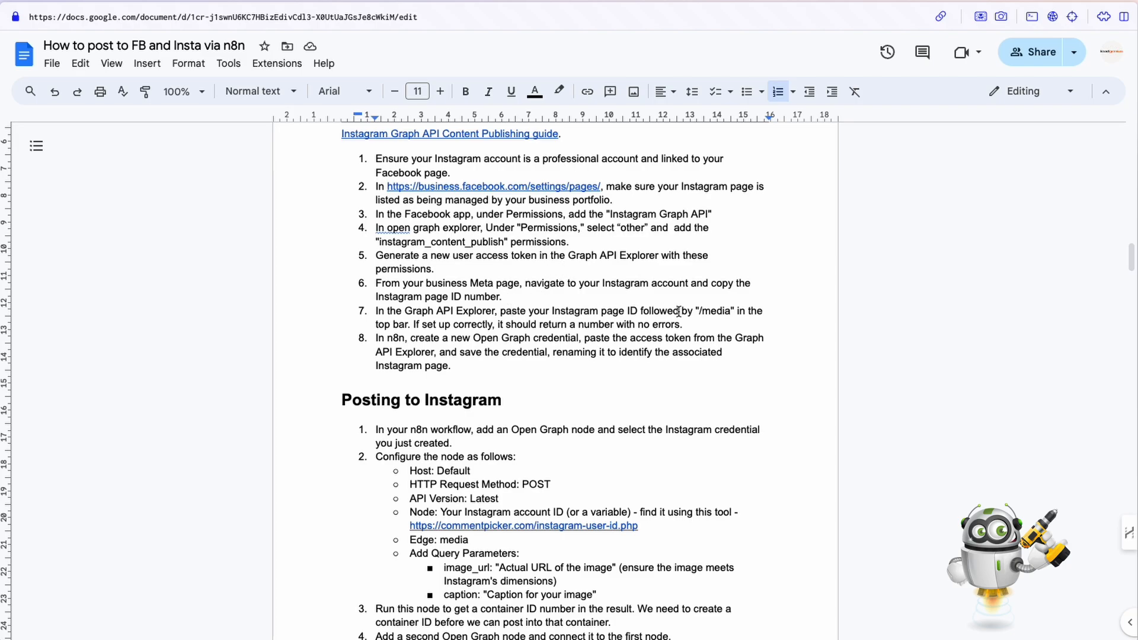
drag(699, 314, 728, 314)
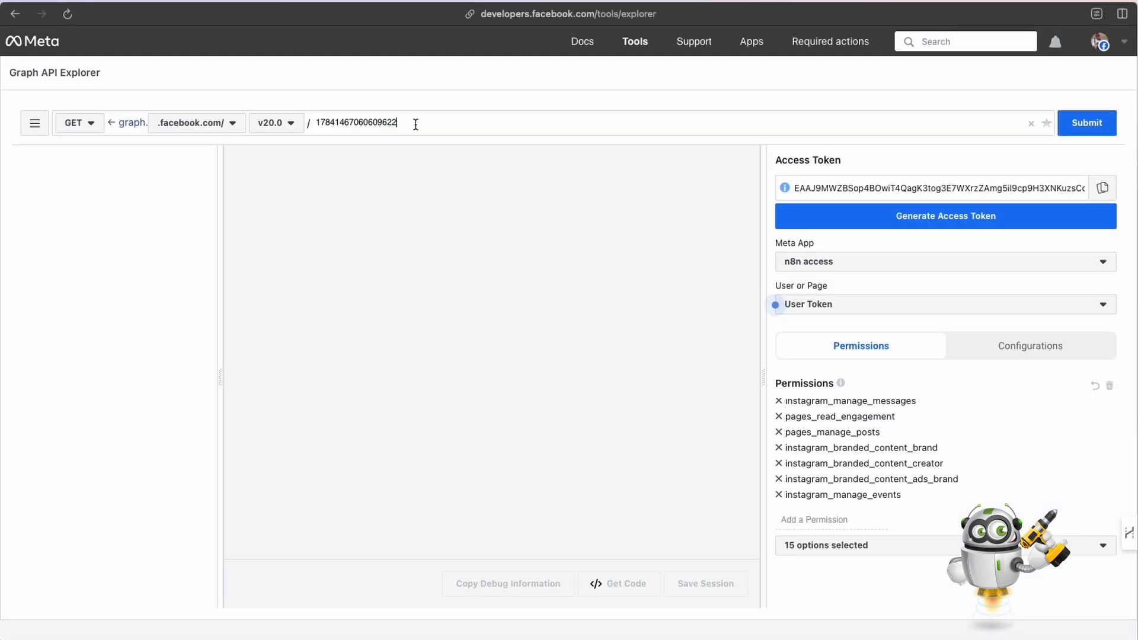
key(super+v)
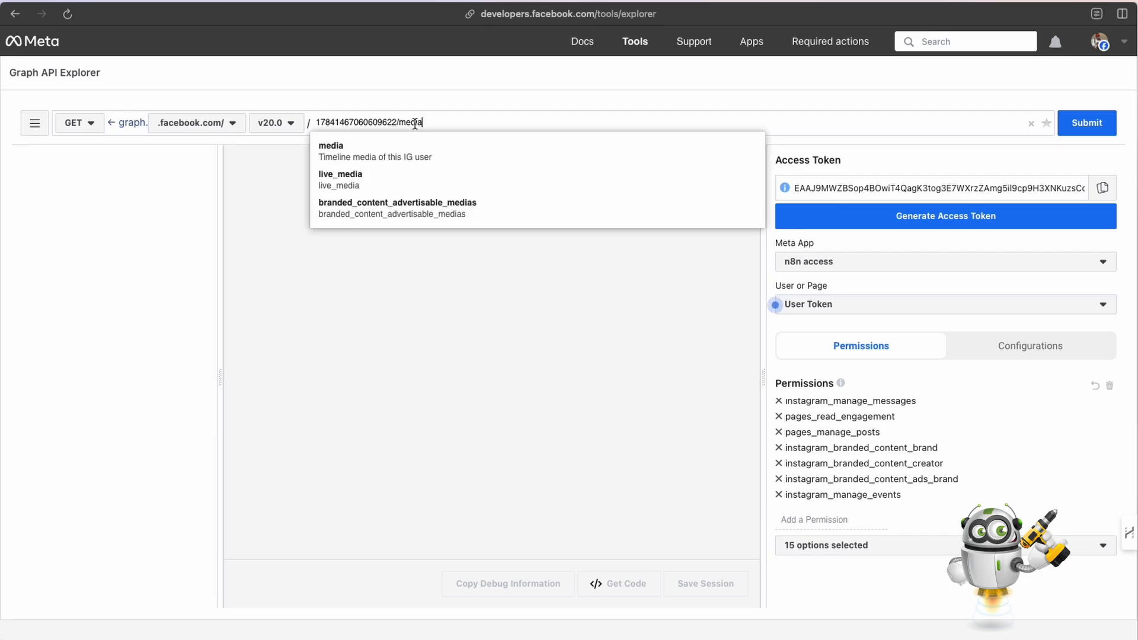
click(1088, 133)
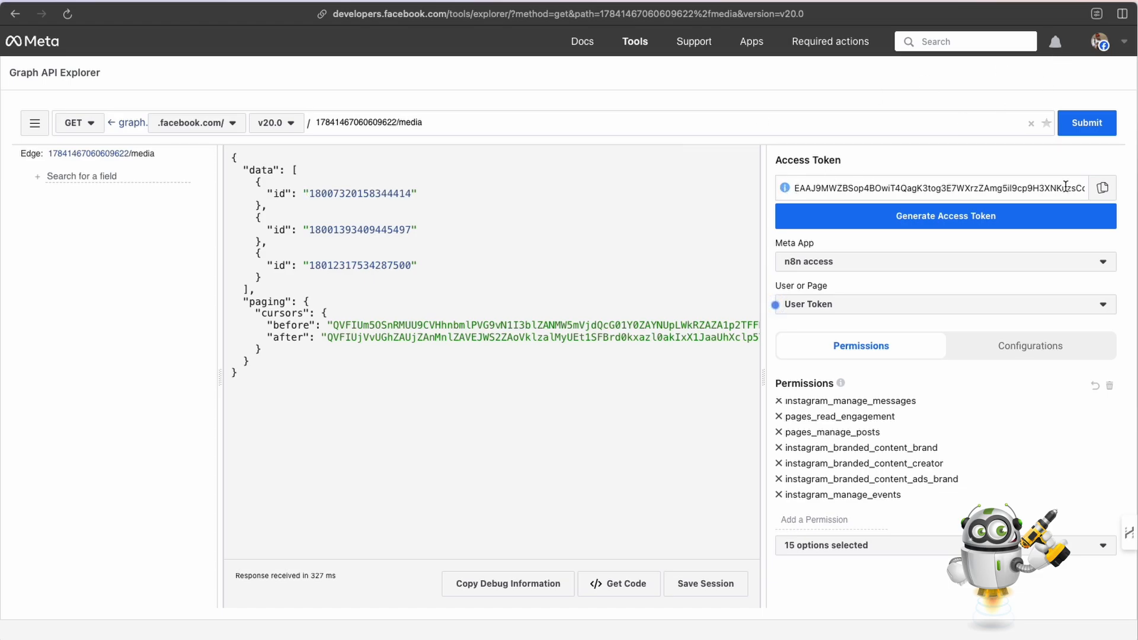
Copy the user access token, paste it into the Access Token Debugger, debug it and check its expiry
click(1106, 191)
mouse_move(635, 51)
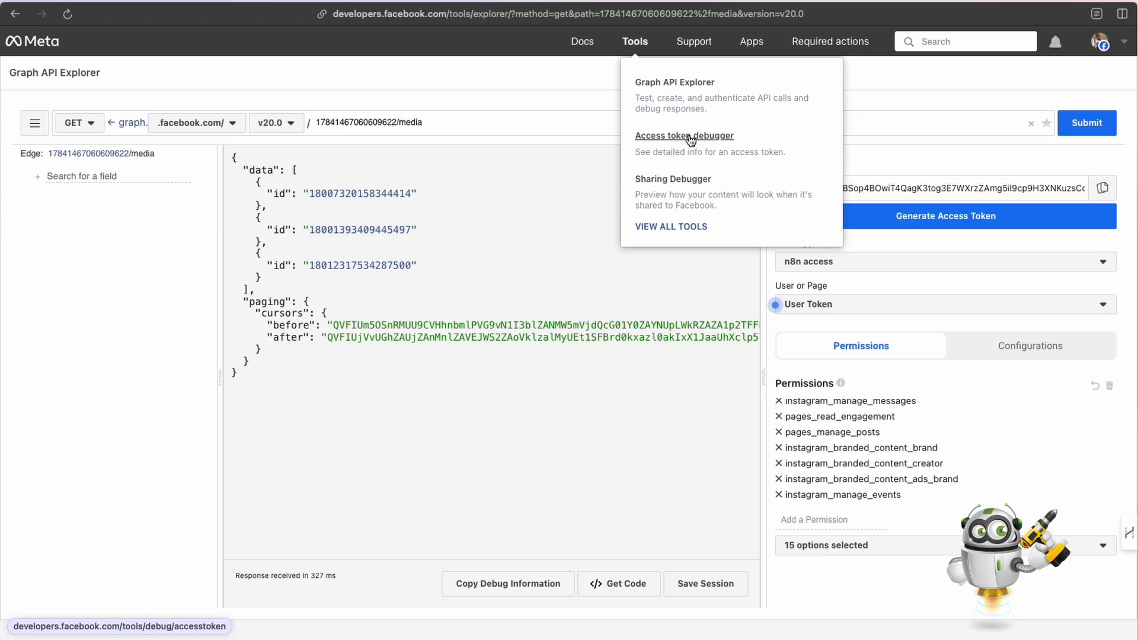
click(689, 139)
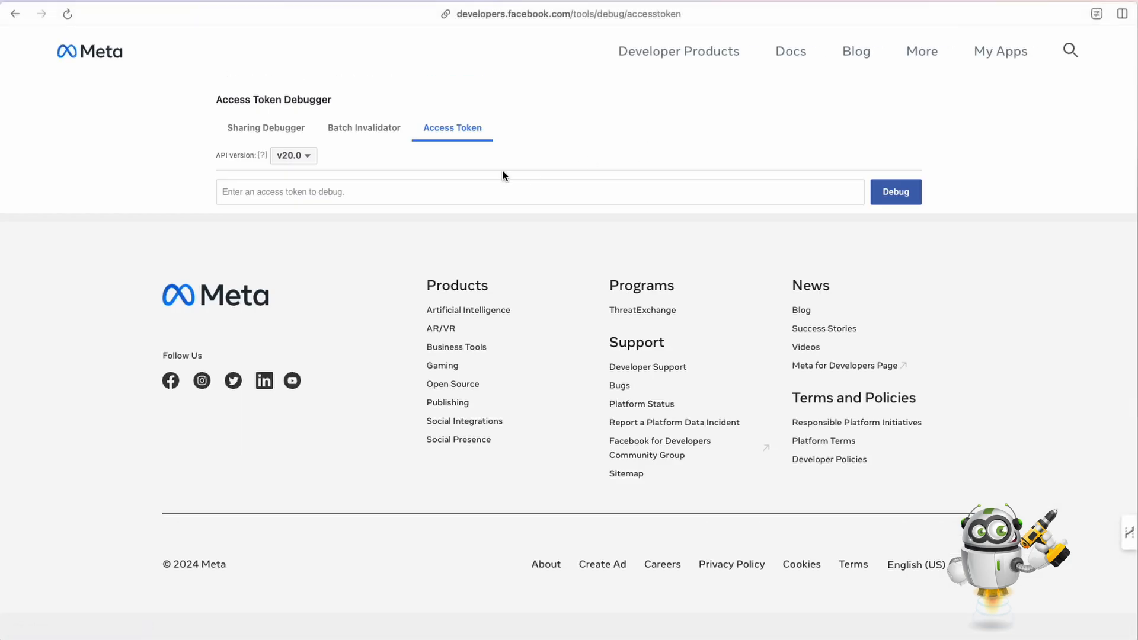
click(342, 192)
key(ctrl+v)
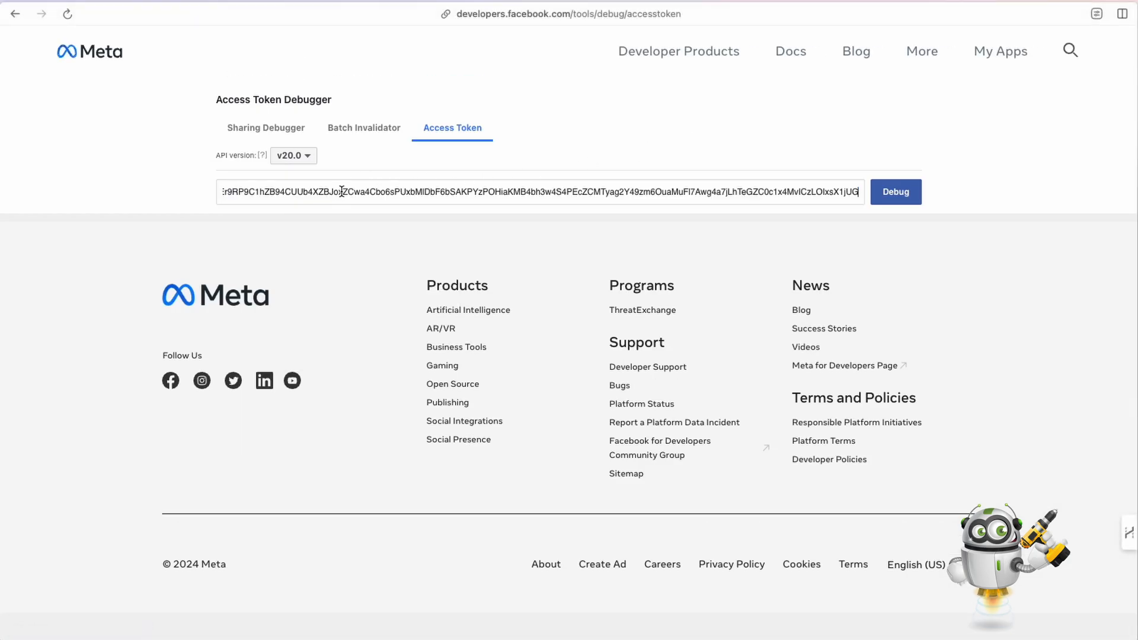
click(900, 196)
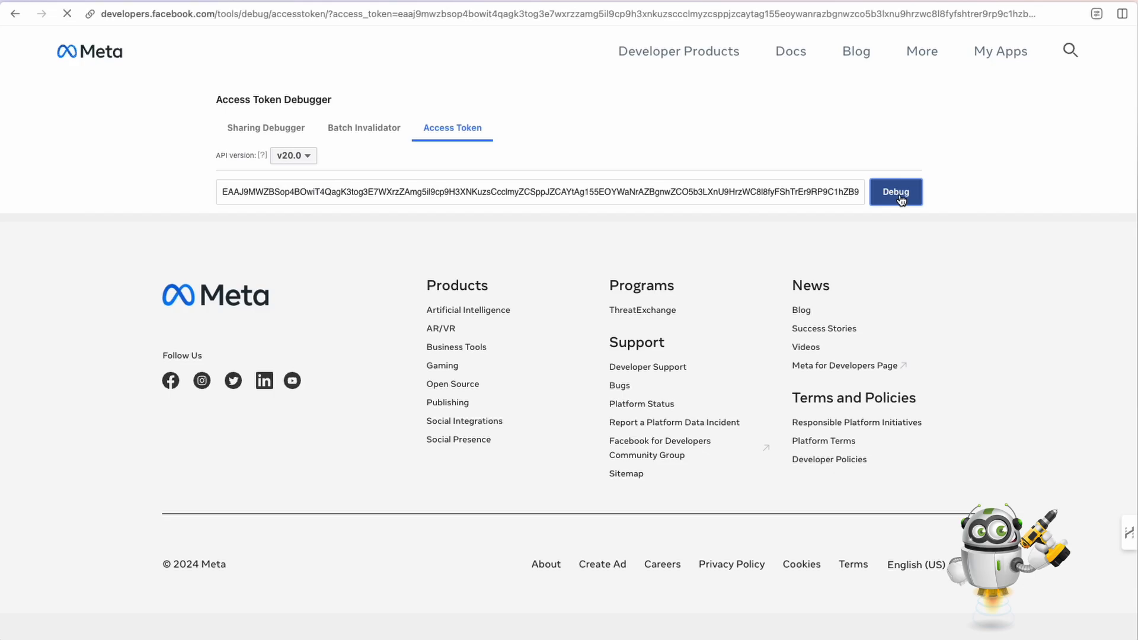
scroll(485, 367, down, 2)
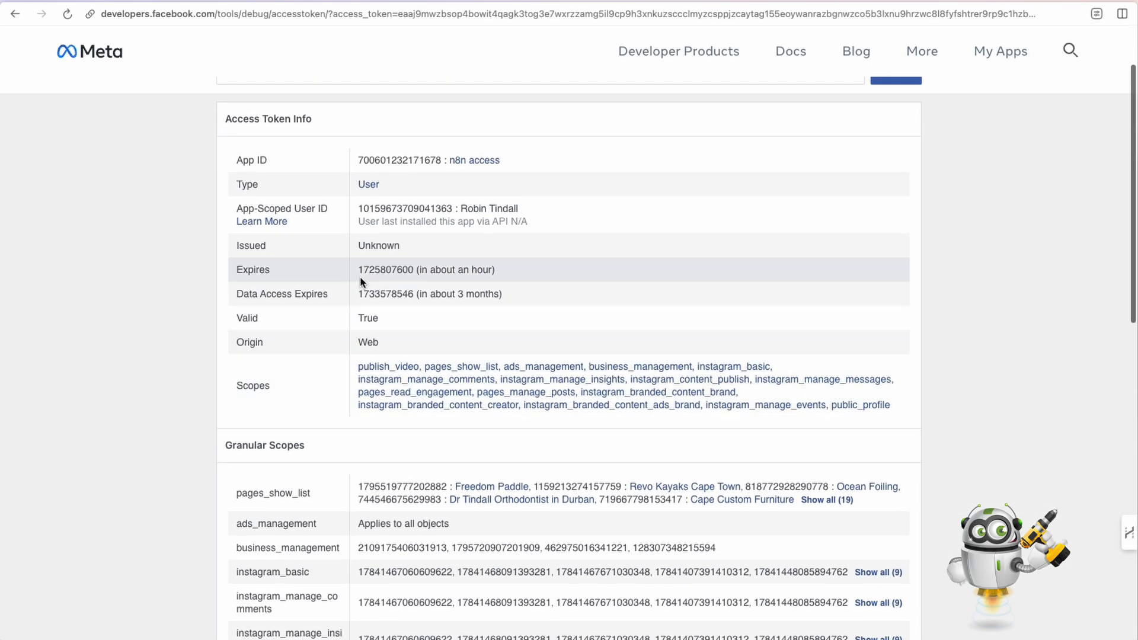
mouse_move(481, 273)
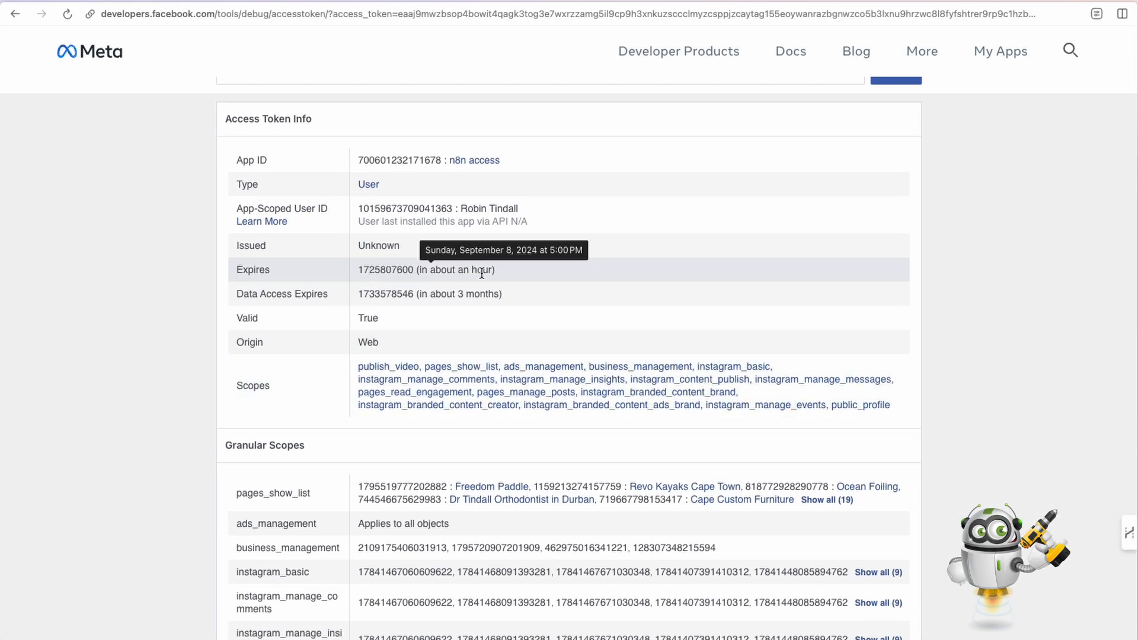
Review the token's granular scopes and extend the access token, confirming with the account password
scroll(482, 290, down, 10)
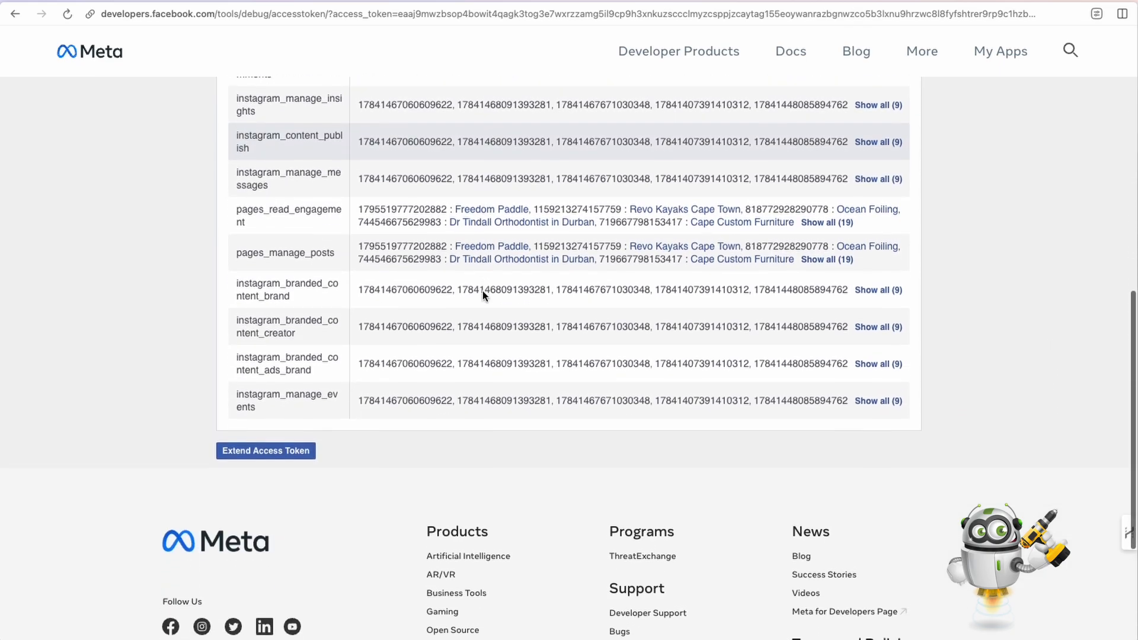
scroll(482, 290, up, 5)
scroll(481, 290, up, 2)
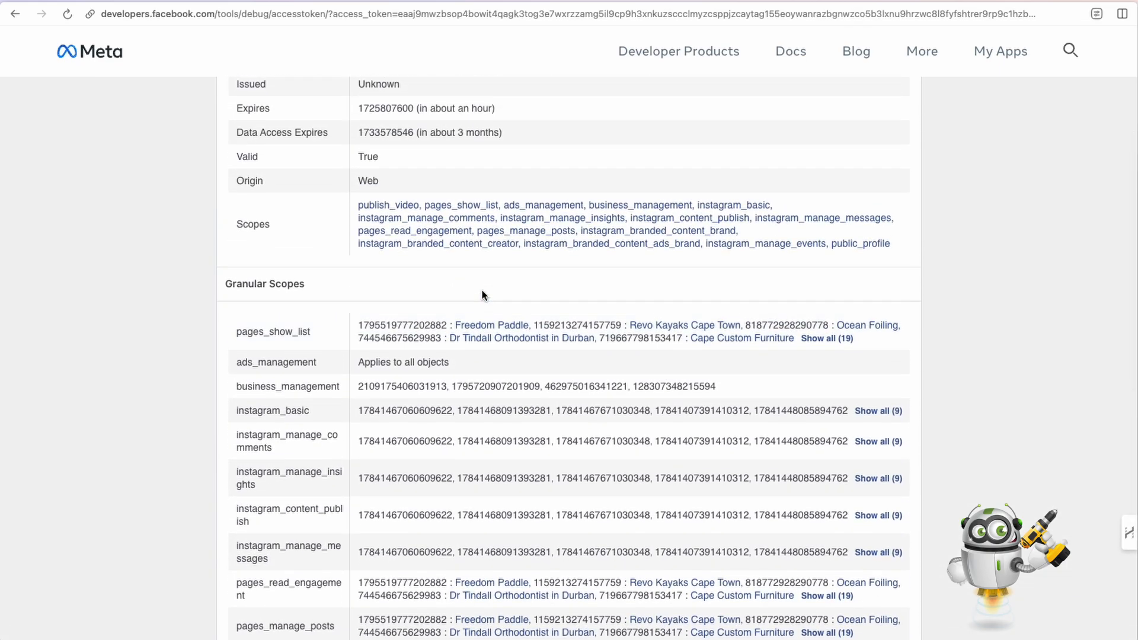
scroll(482, 290, down, 7)
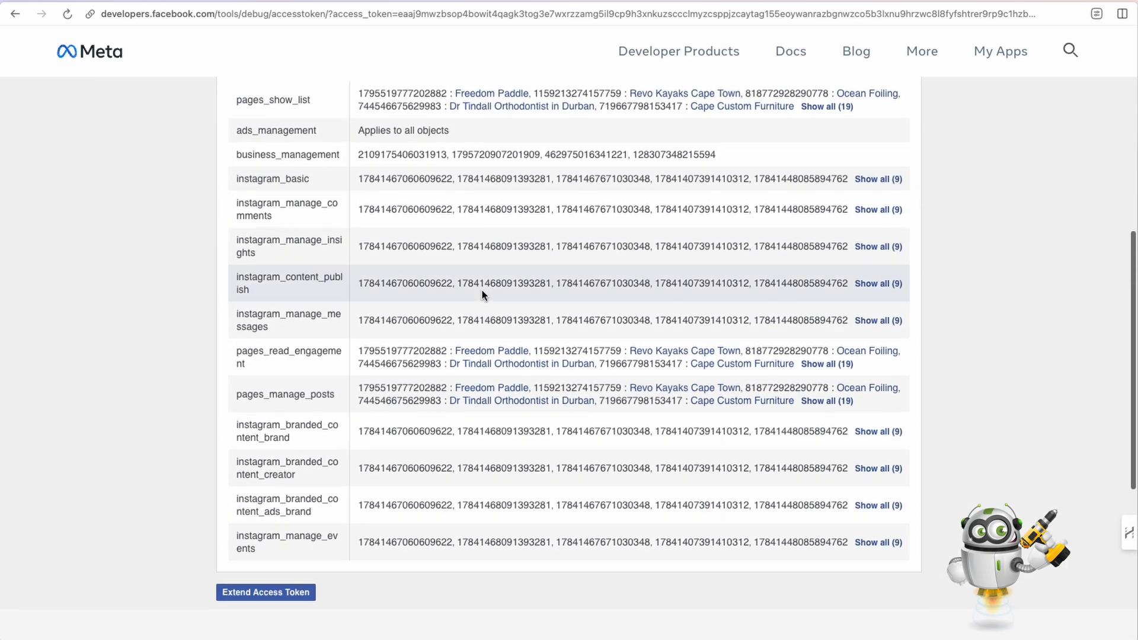
click(277, 409)
text(•••••)
key(BackSpace)
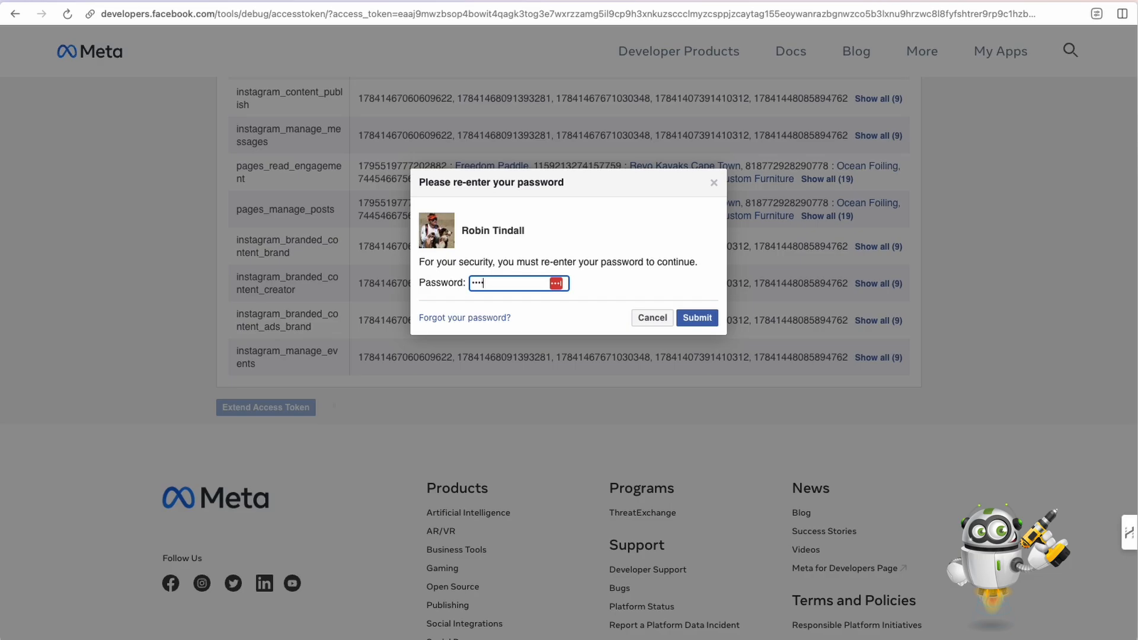
key(BackSpace)
text(••••)
click(697, 317)
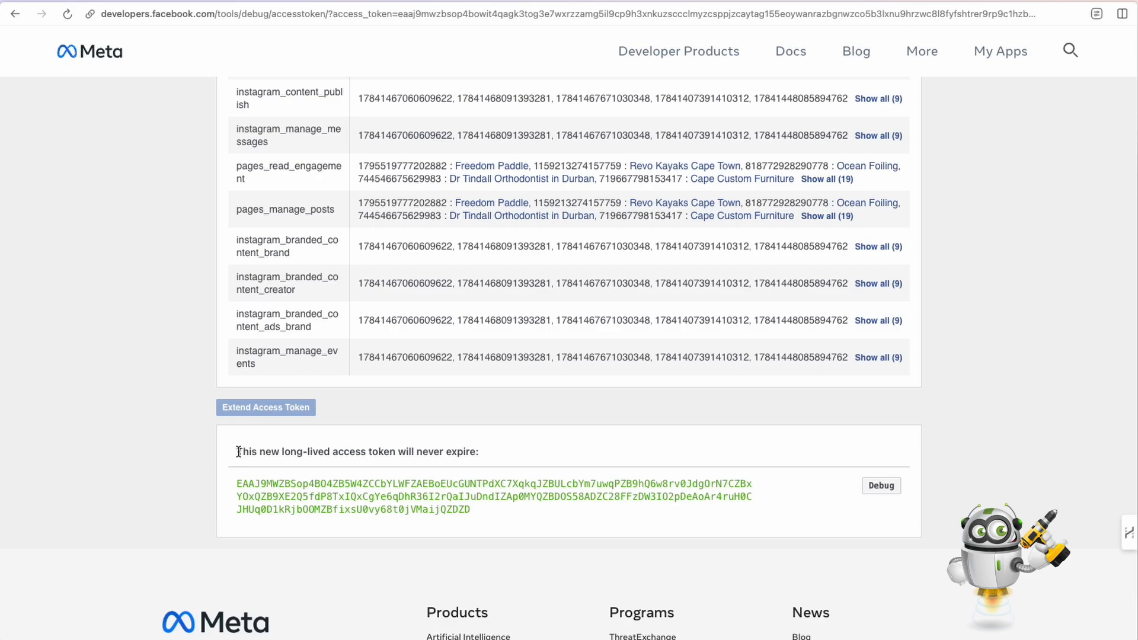
Highlight the note on the extended token's expiry and select the full long-lived access token for copying
drag(238, 452, 478, 452)
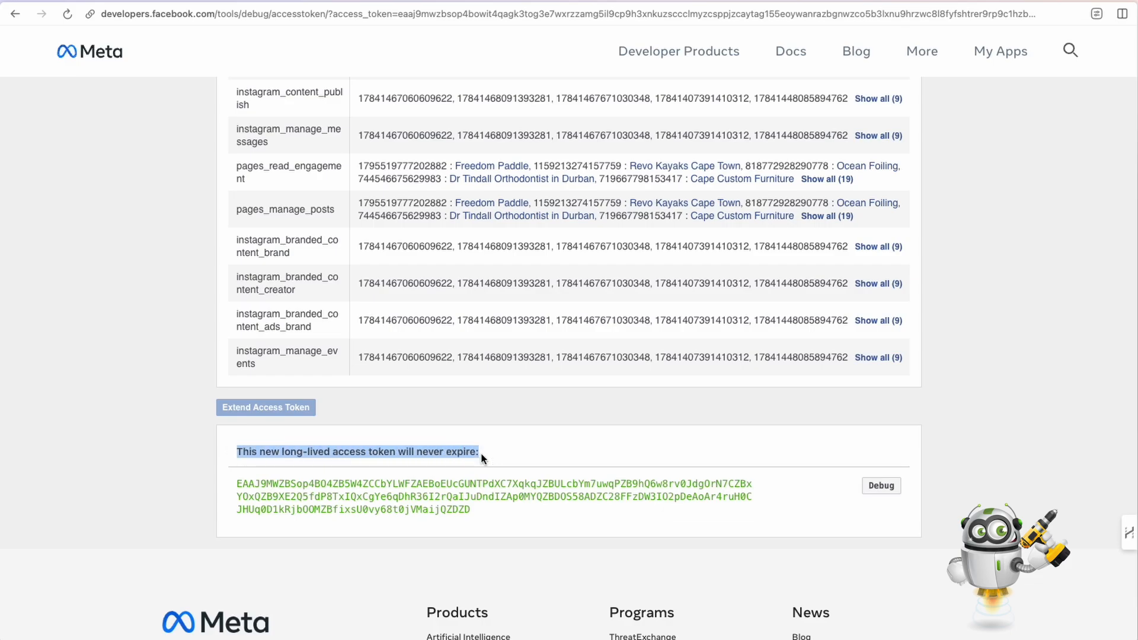
click(472, 479)
drag(236, 483, 478, 519)
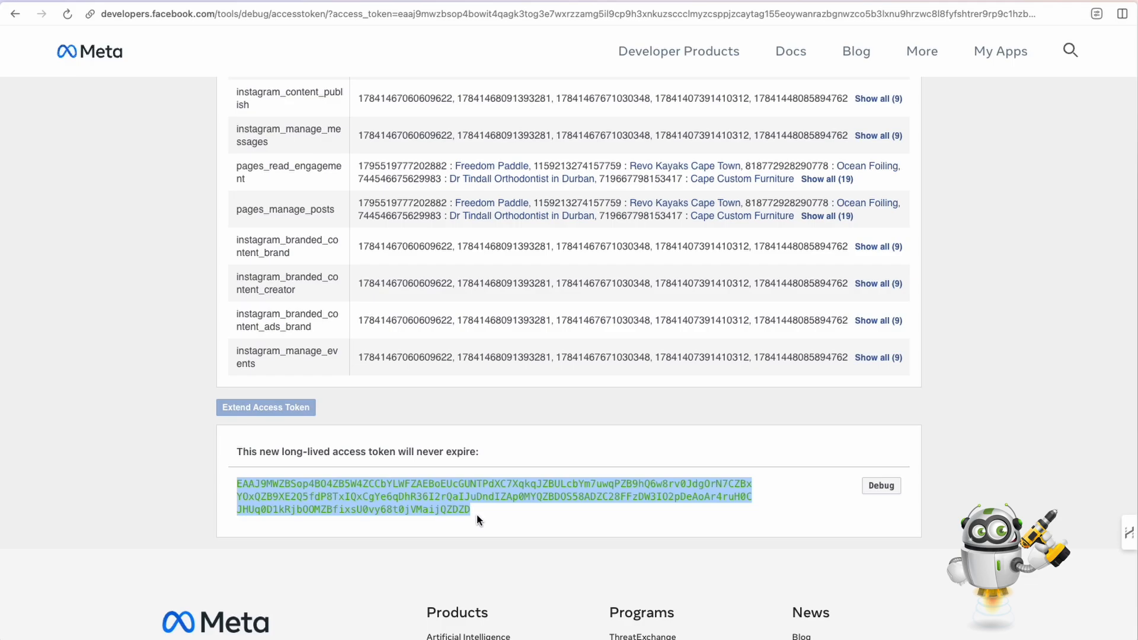
Replace the short-lived token in the Access Token Debugger with the new long-lived access token and debug it
scroll(117, 90, up, 15)
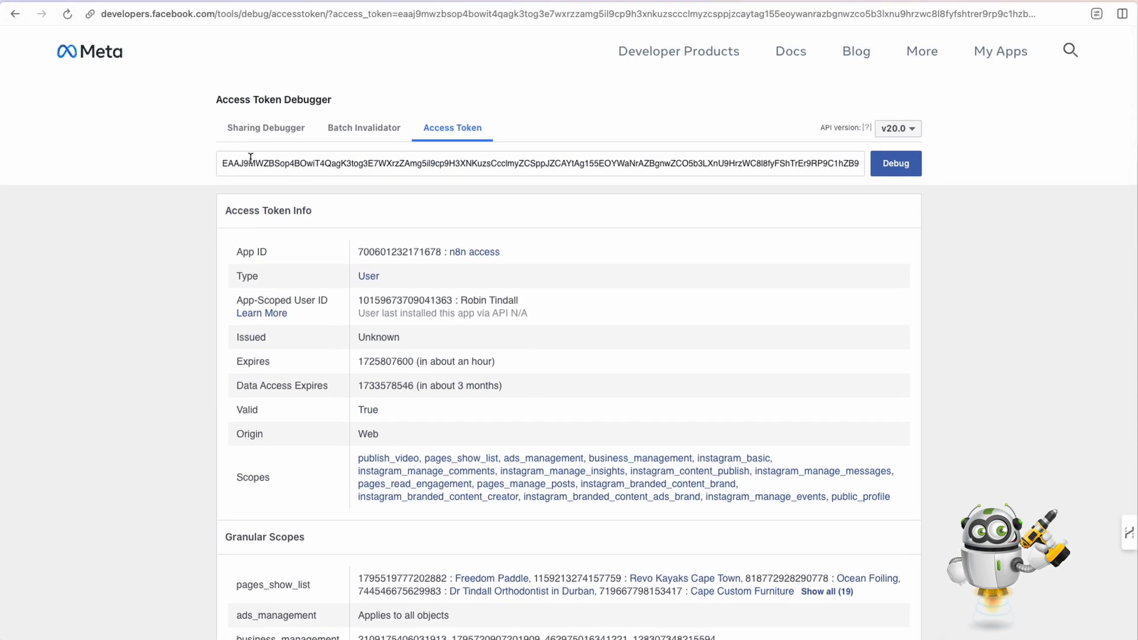
click(222, 164)
drag(223, 164, 869, 160)
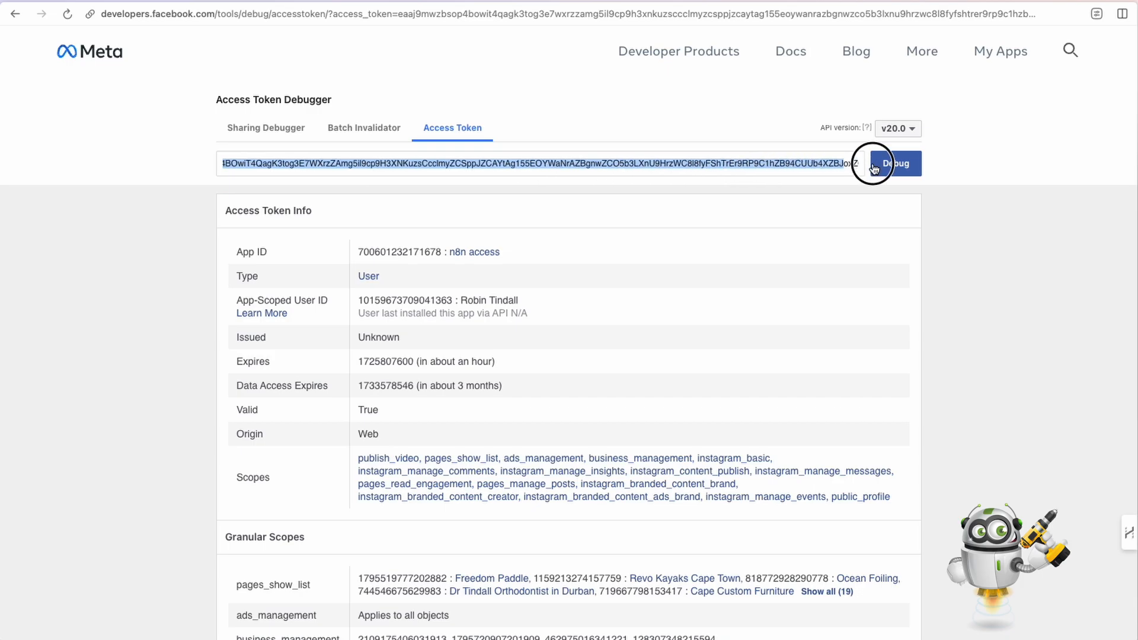
key(BackSpace)
key(ctrl+v)
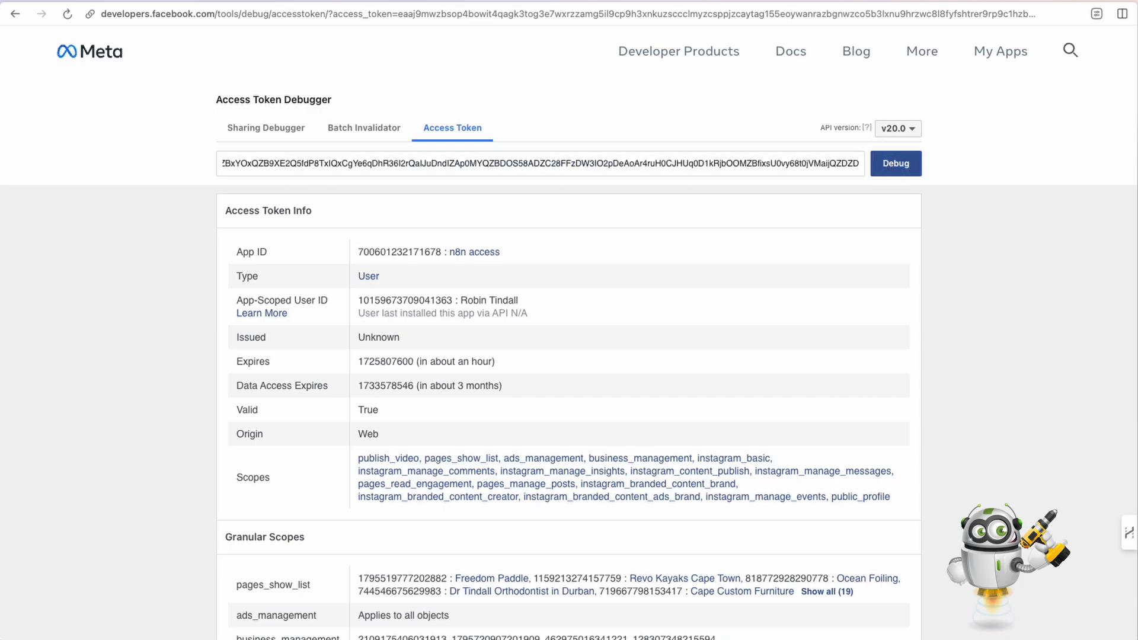
scroll(808, 167, left, 4)
scroll(808, 166, right, 3)
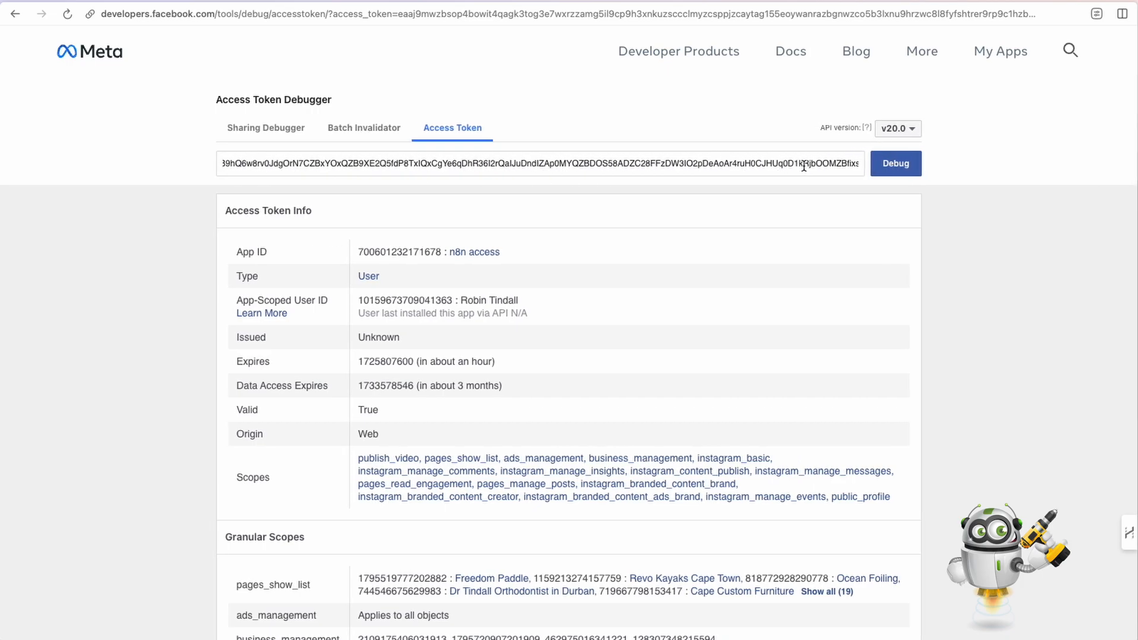
scroll(804, 164, left, 7)
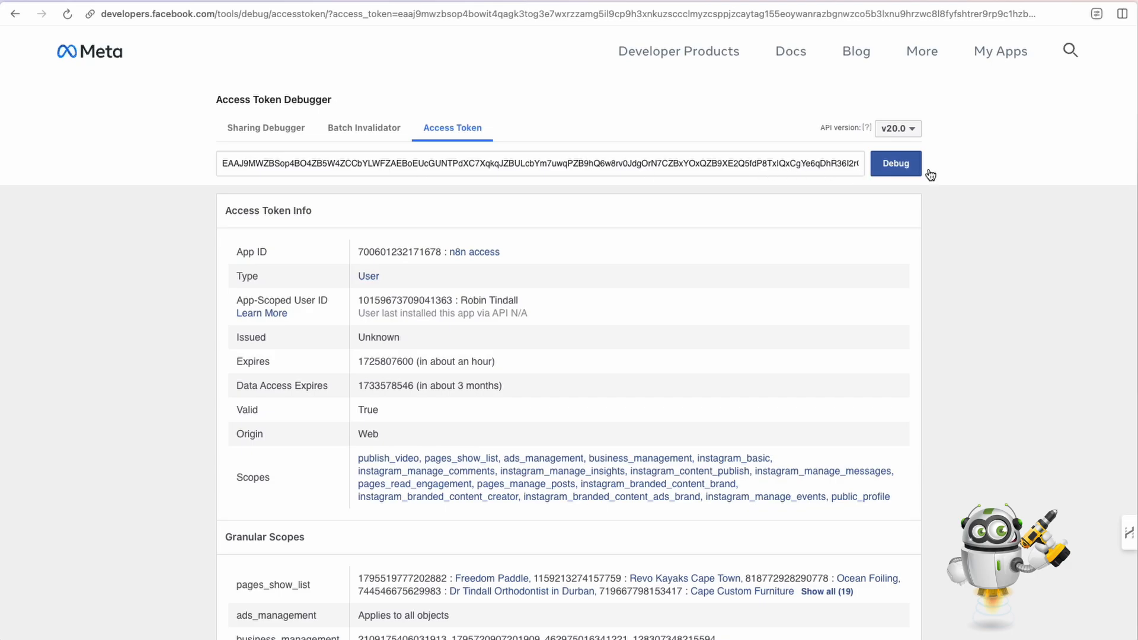
click(900, 166)
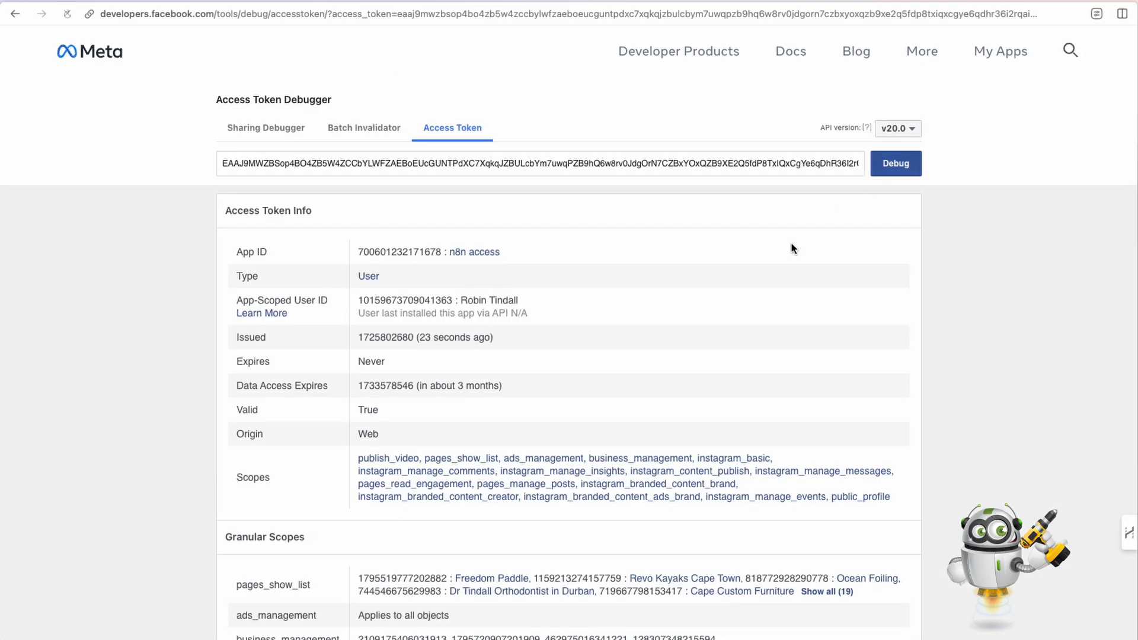
Check the Expires value in the long-lived token's information
scroll(833, 216, down, 5)
double_click(361, 201)
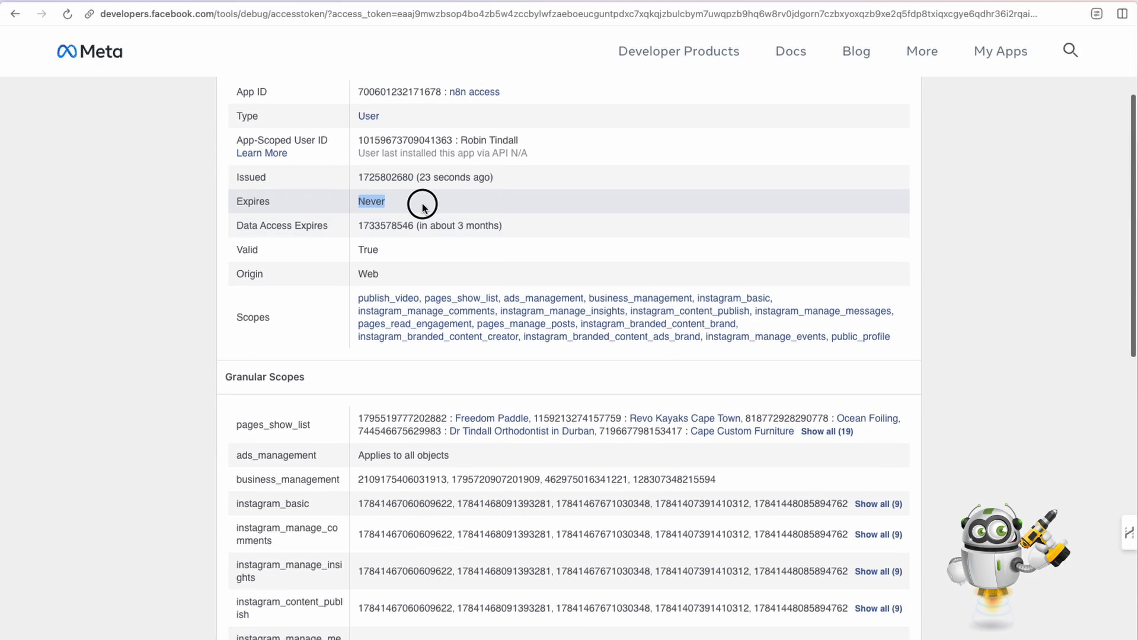
scroll(427, 213, up, 5)
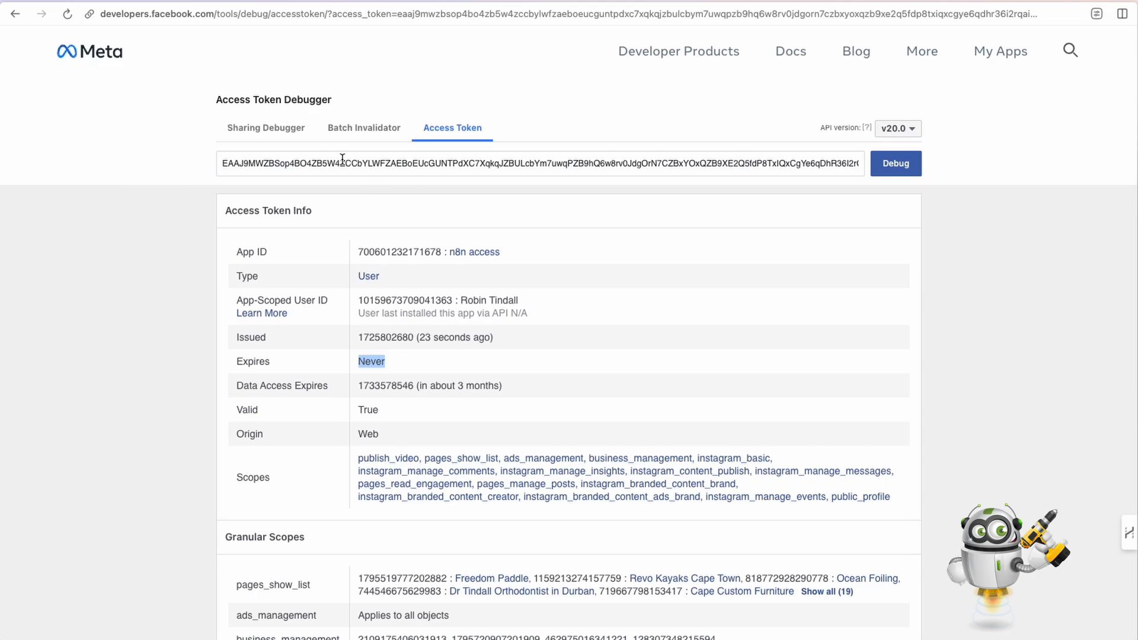
Select the full long-lived access token in the Access Token Debugger for copying
drag(224, 164, 861, 164)
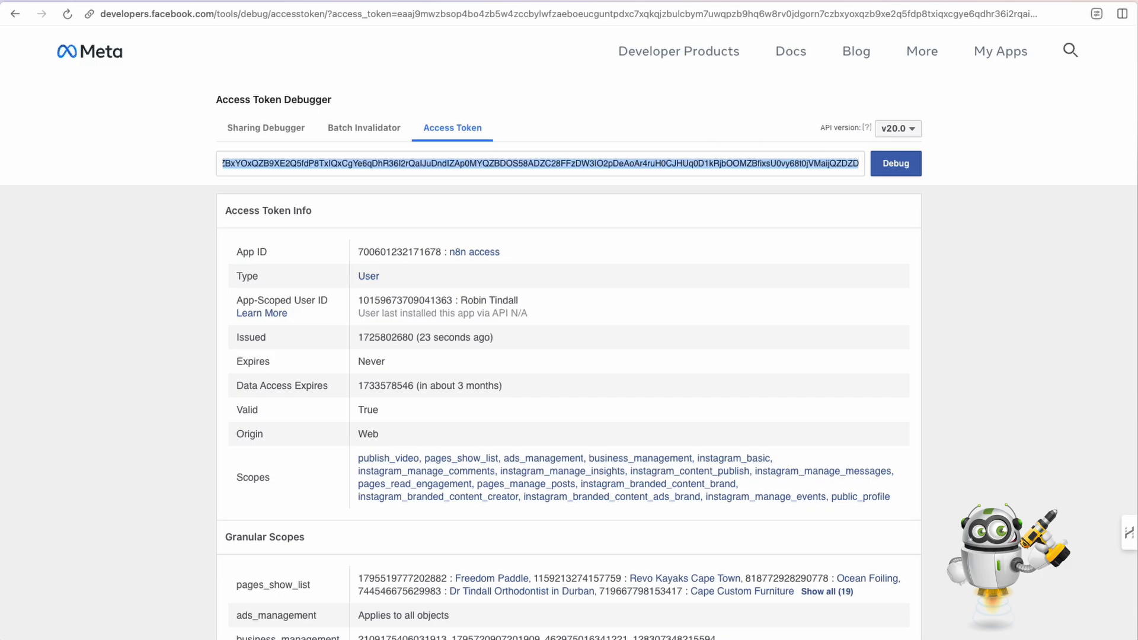
Review steps 5 to 8 of the Instagram setup instructions in the Google Docs guide, highlighting each one
key(ctrl+Tab)
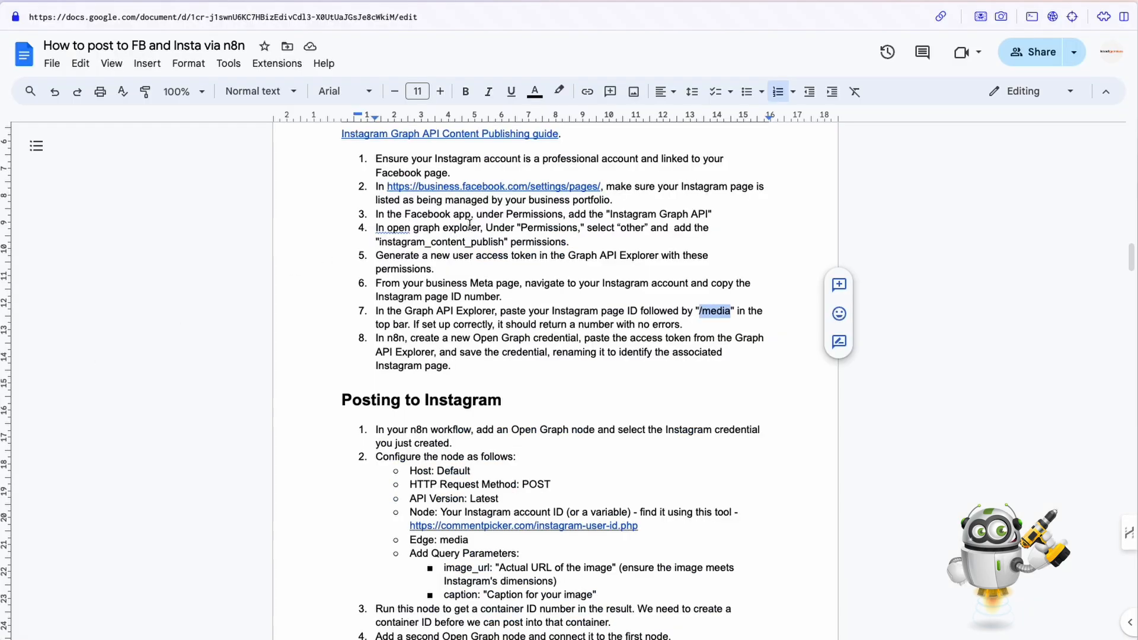
drag(379, 257, 439, 270)
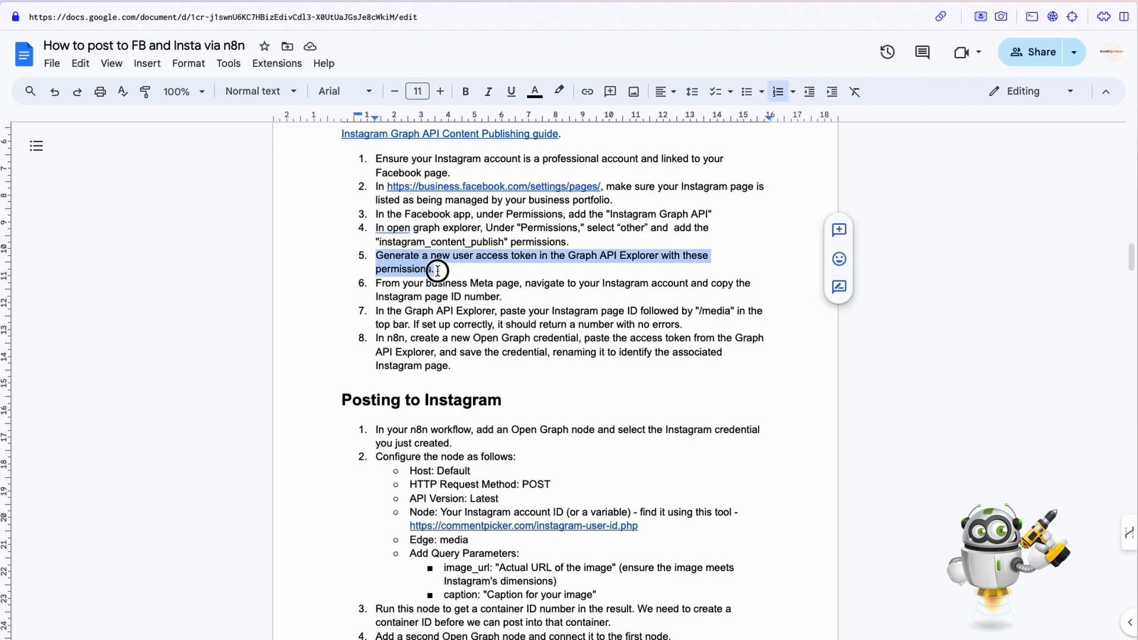
drag(372, 285, 688, 325)
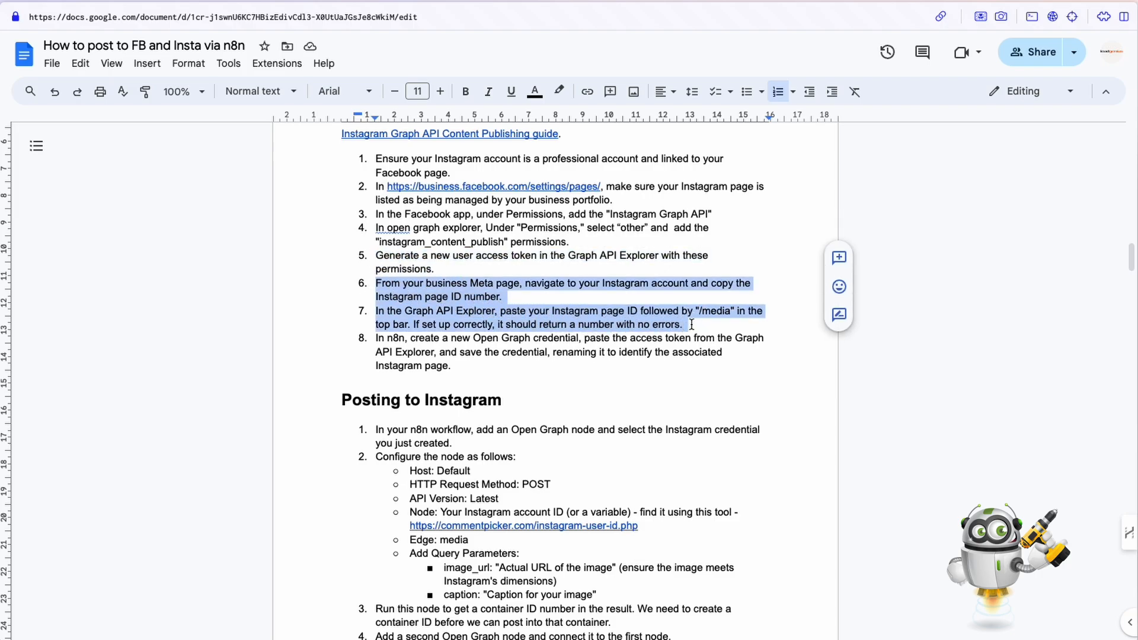
click(376, 340)
drag(376, 340, 526, 364)
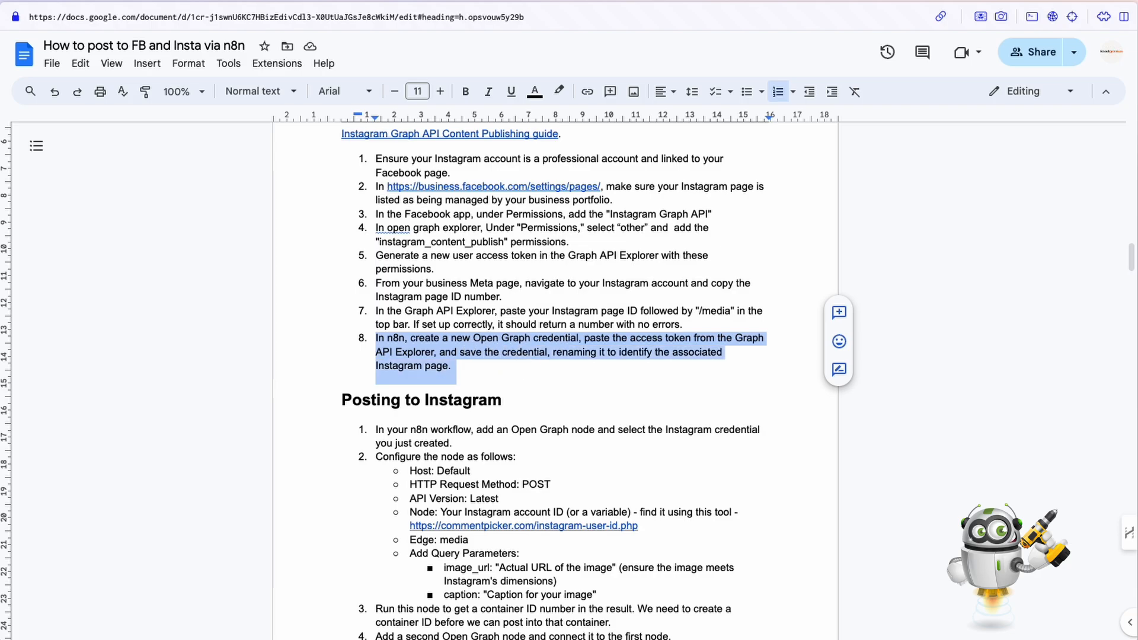
click(526, 367)
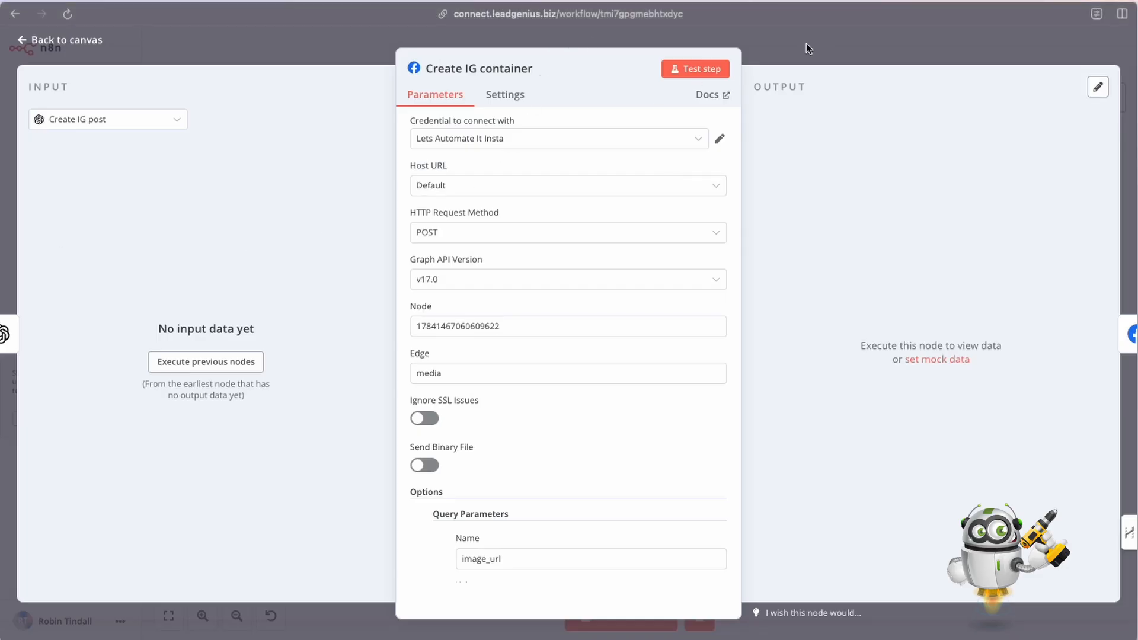
click(805, 44)
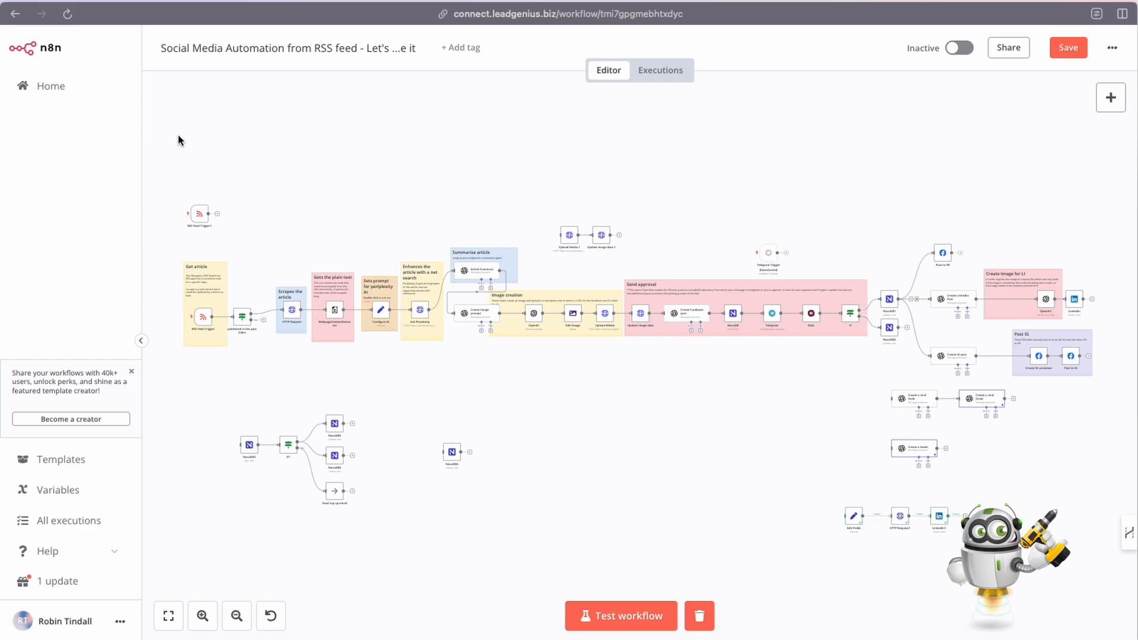
click(49, 88)
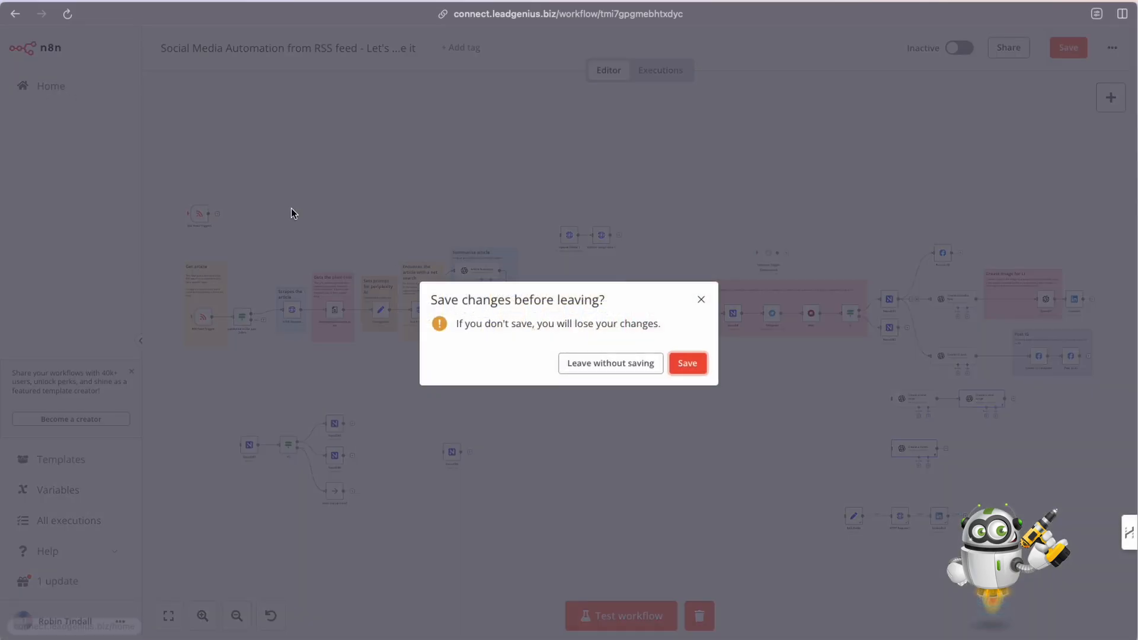
click(701, 300)
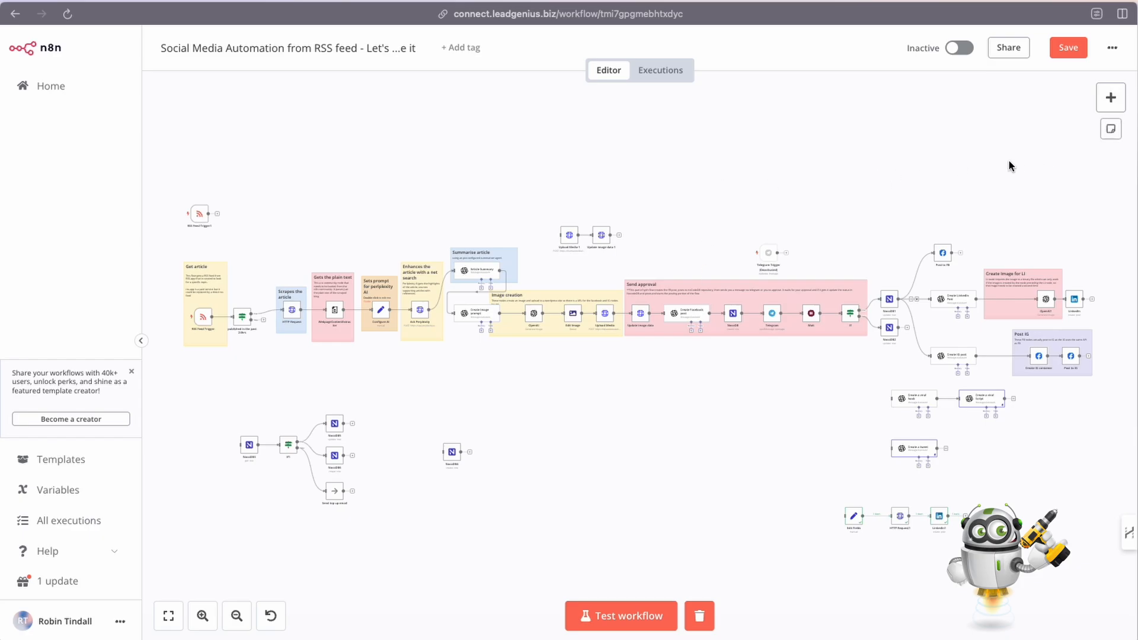
Search the n8n node library for "insta" and "face" to check the available Instagram and Facebook nodes
scroll(841, 166, right, 5)
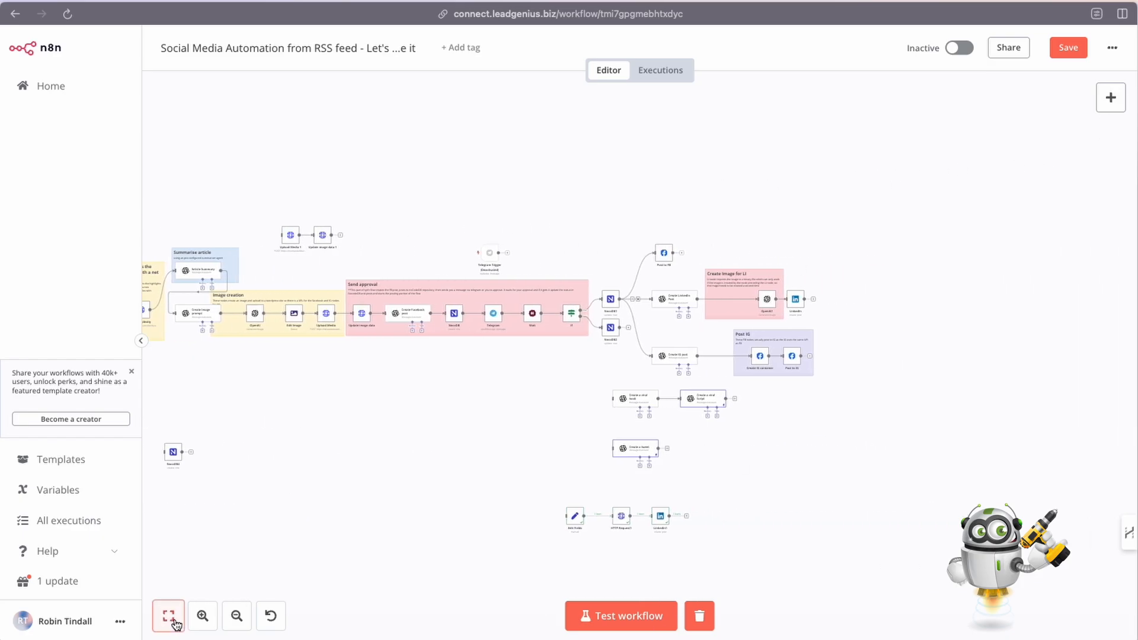
click(202, 616)
click(202, 616)
click(202, 615)
scroll(364, 529, right, 1)
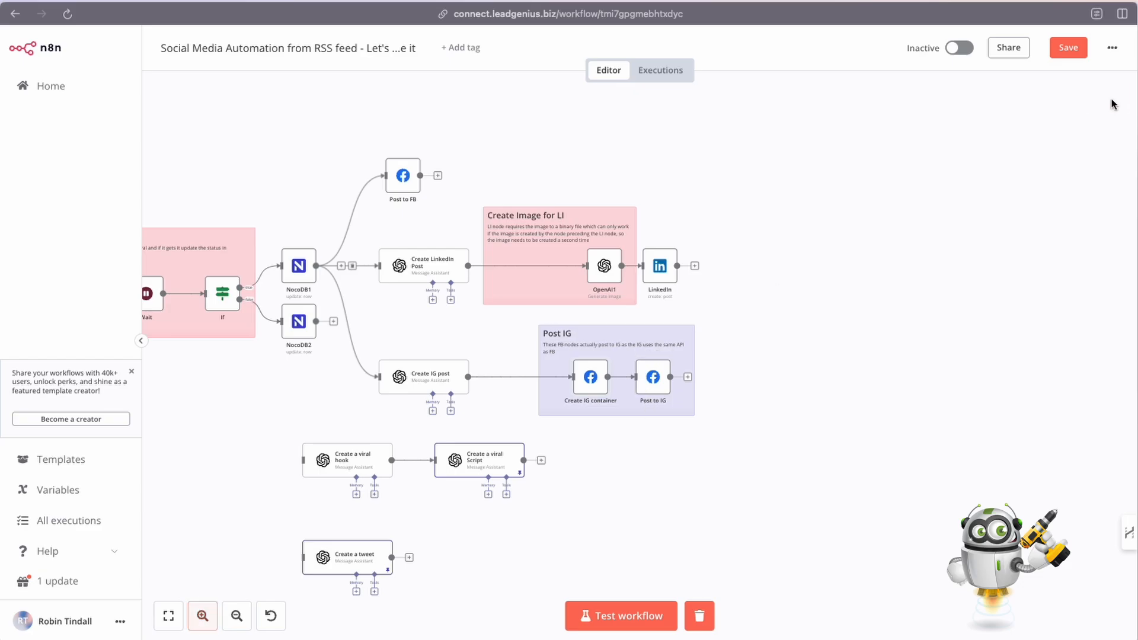
click(1110, 99)
text(insta)
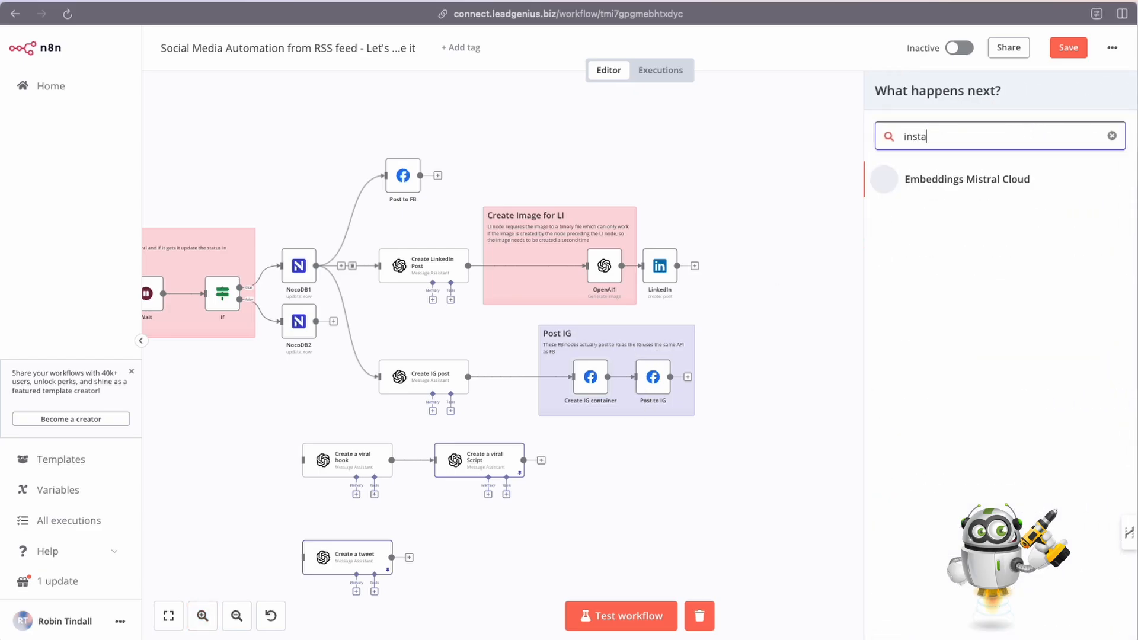
key(BackSpace)
text(a)
key(BackSpace)
key(BackSpace)
key(BackSpace)
key(BackSpace)
key(BackSpace)
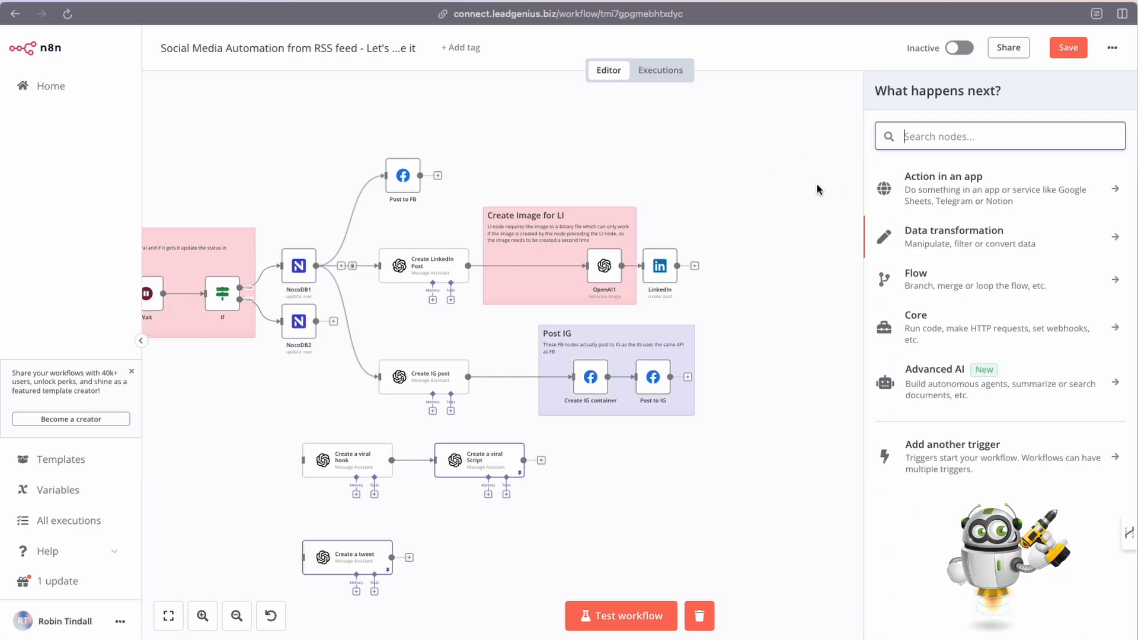
text(face)
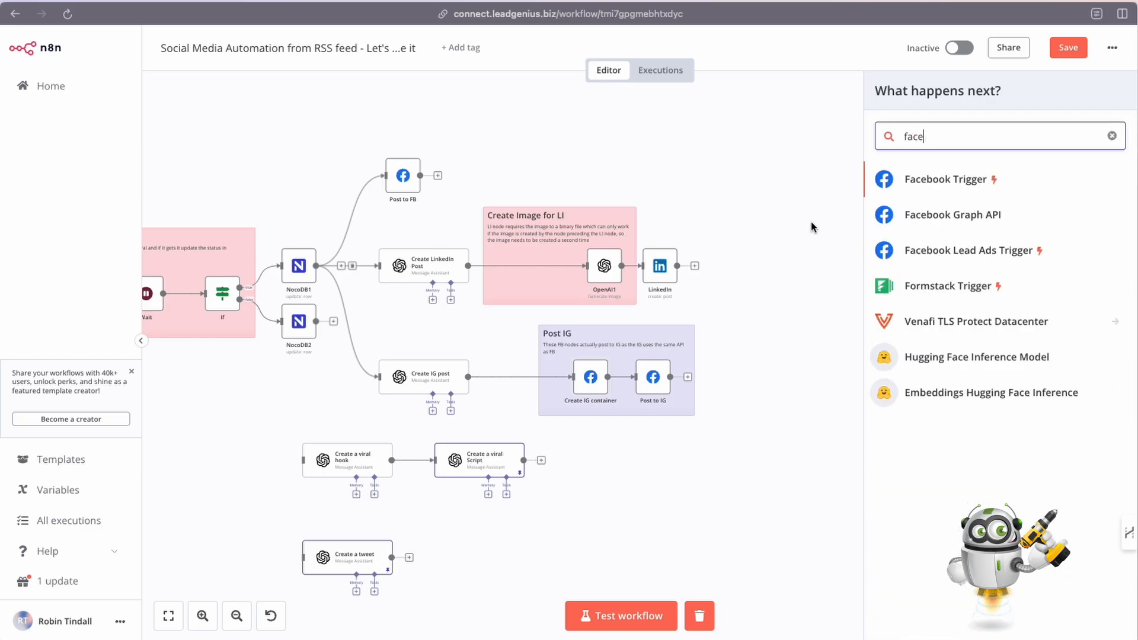
click(809, 240)
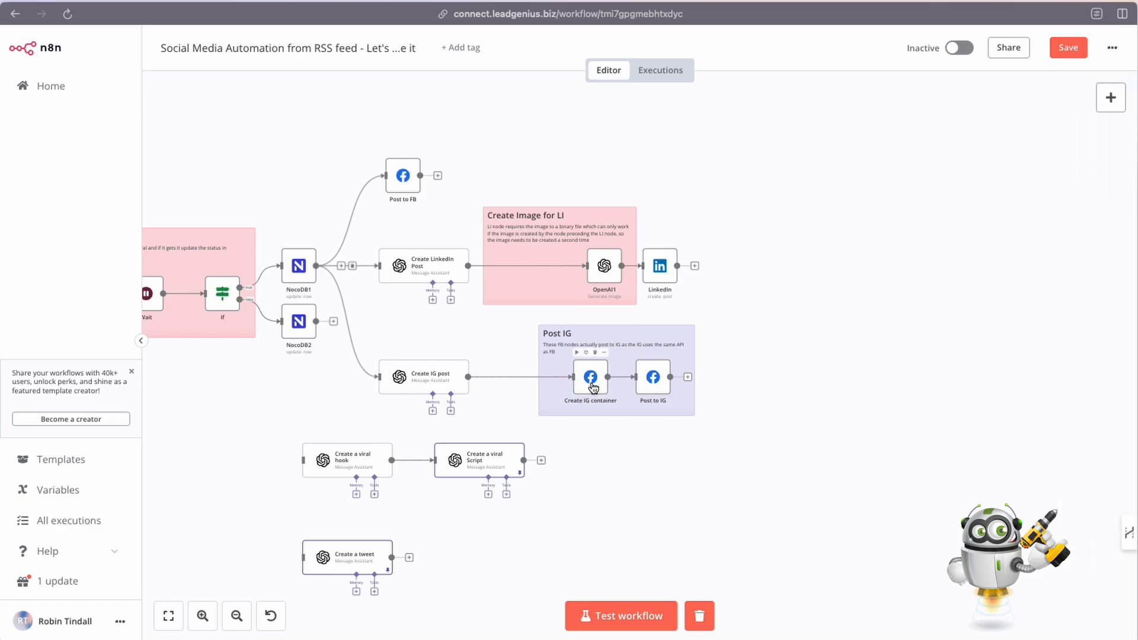
Open the Create IG container node, examine its credential and request parameters, and return to the canvas
double_click(591, 382)
scroll(578, 358, up, 3)
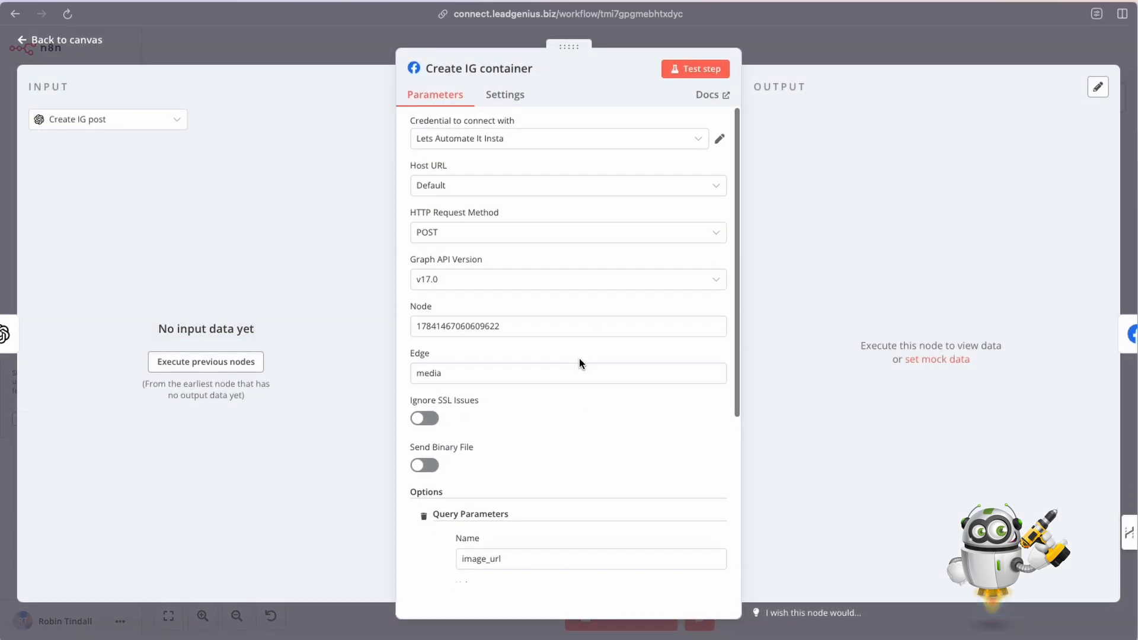
click(774, 52)
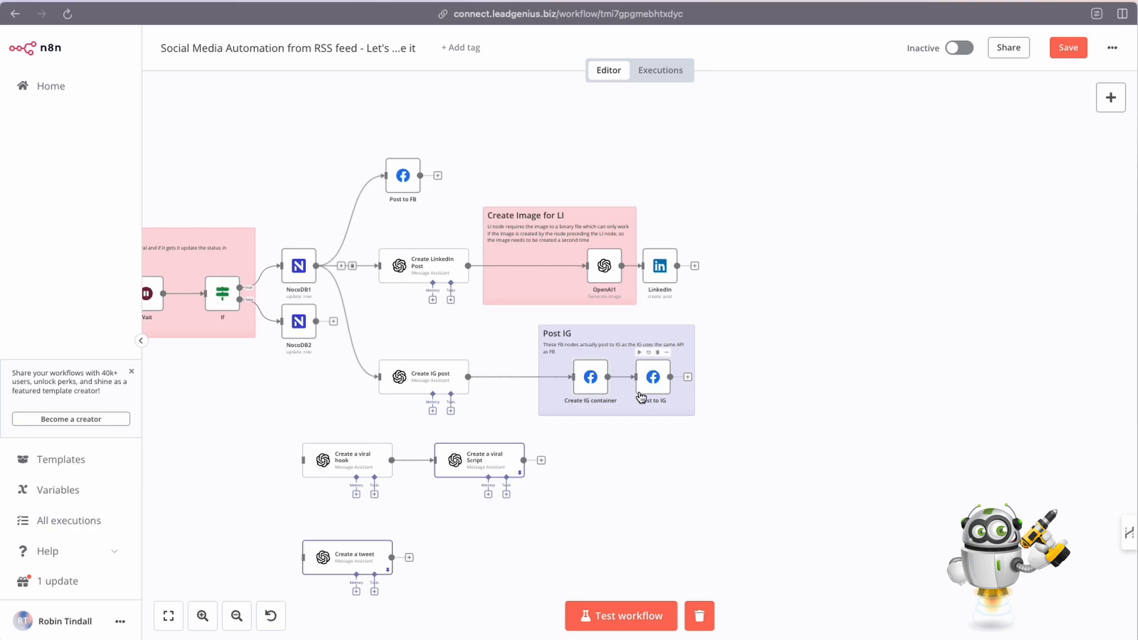
Replace the access token in the Create IG container node's Lets Automate It Insta credential with the long-lived token
double_click(591, 379)
scroll(455, 135, down, 3)
scroll(455, 135, up, 3)
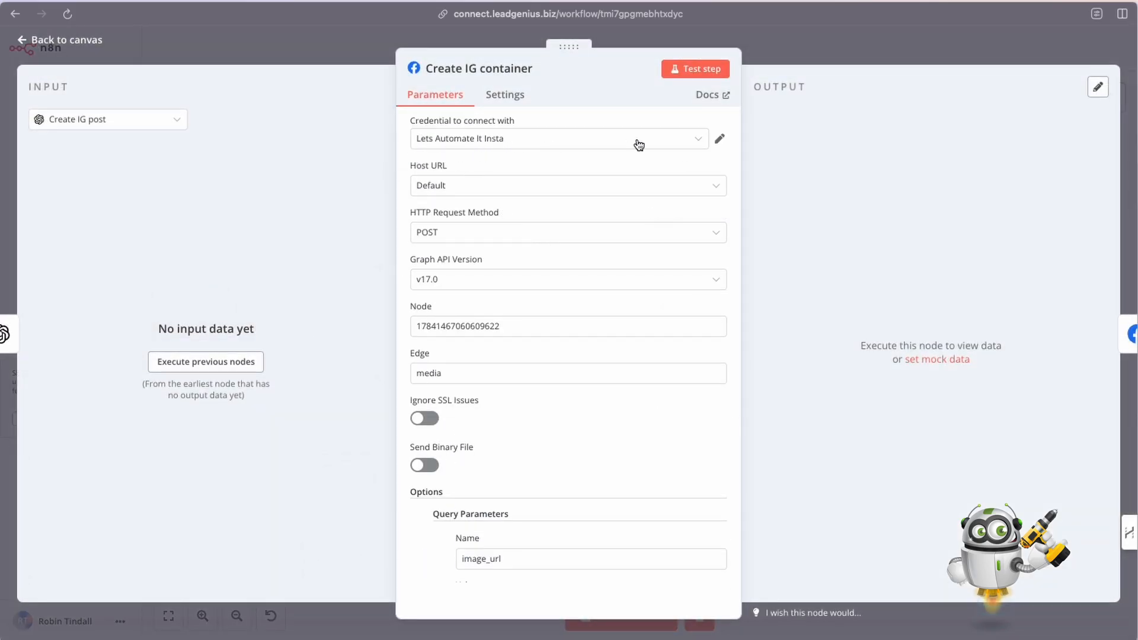
click(720, 142)
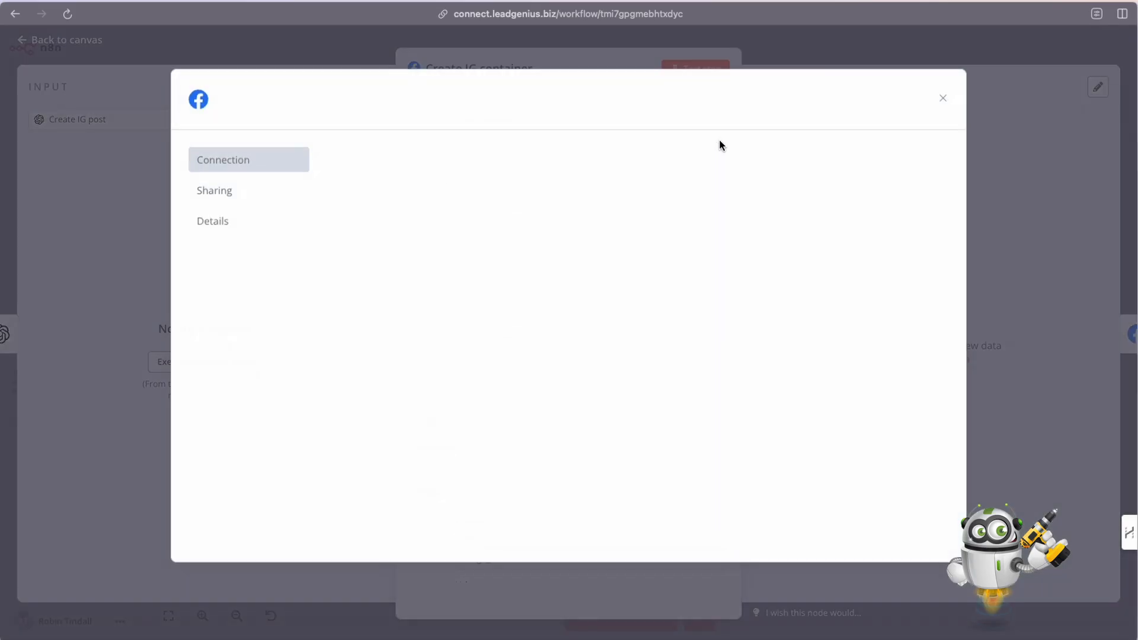
drag(552, 284, 308, 286)
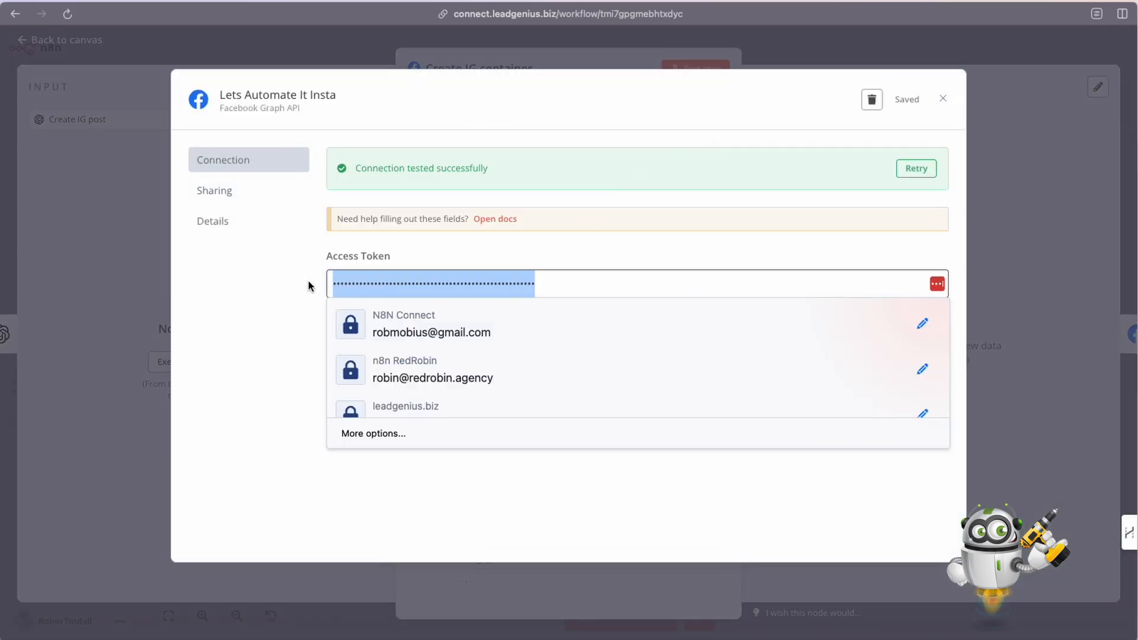
key(super+v)
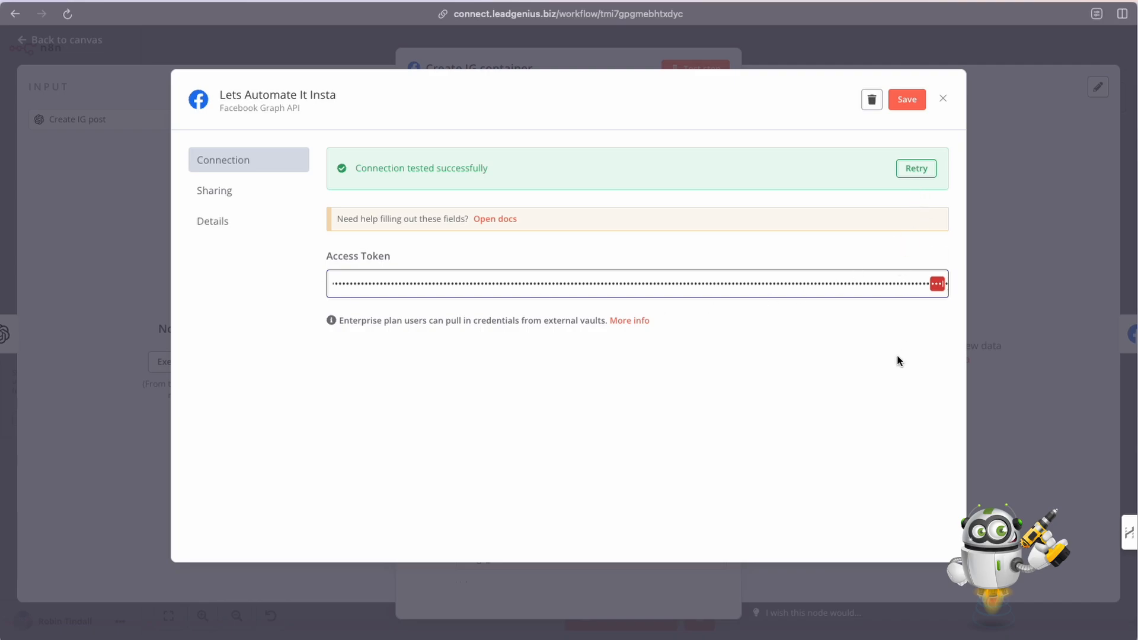
Retest the Facebook Graph API credential, discard its unsaved changes and return to the canvas
click(914, 168)
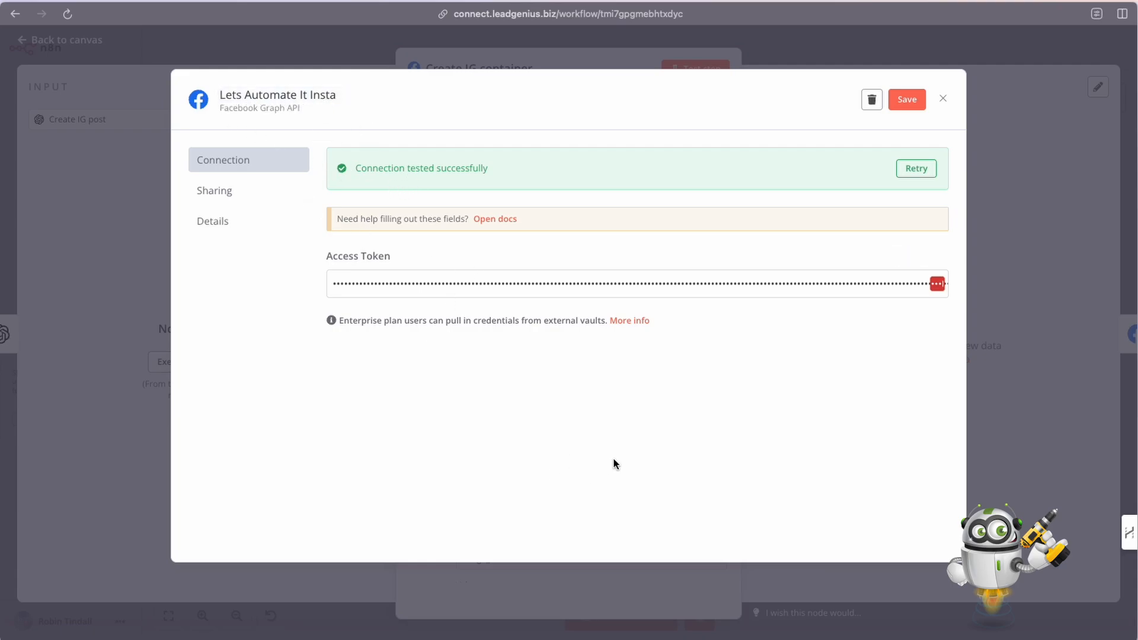
click(943, 100)
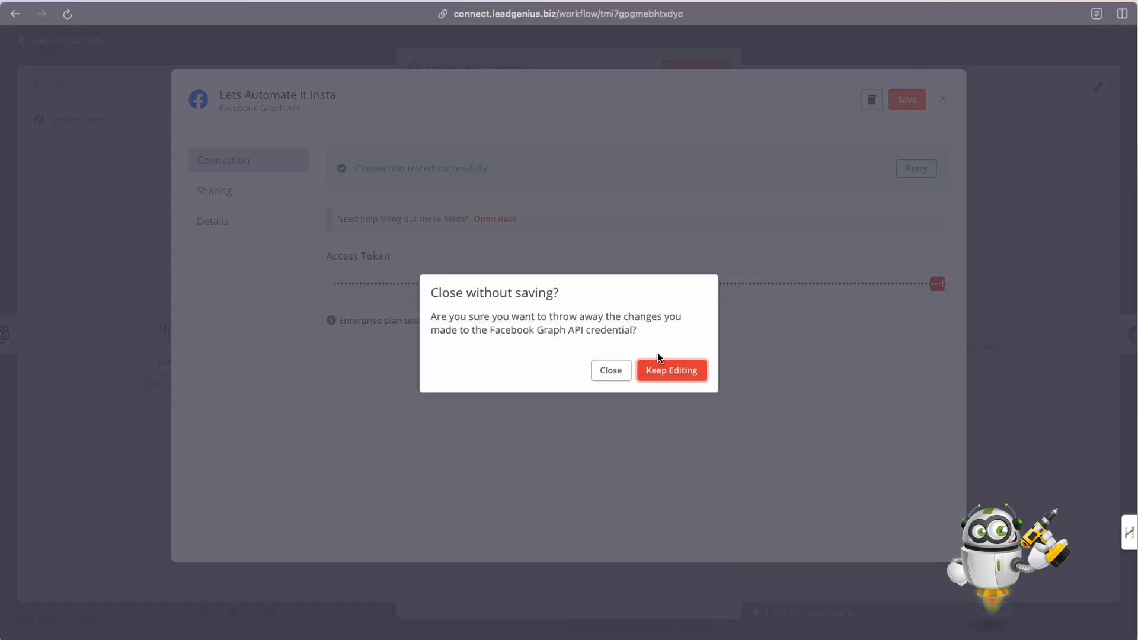
click(608, 370)
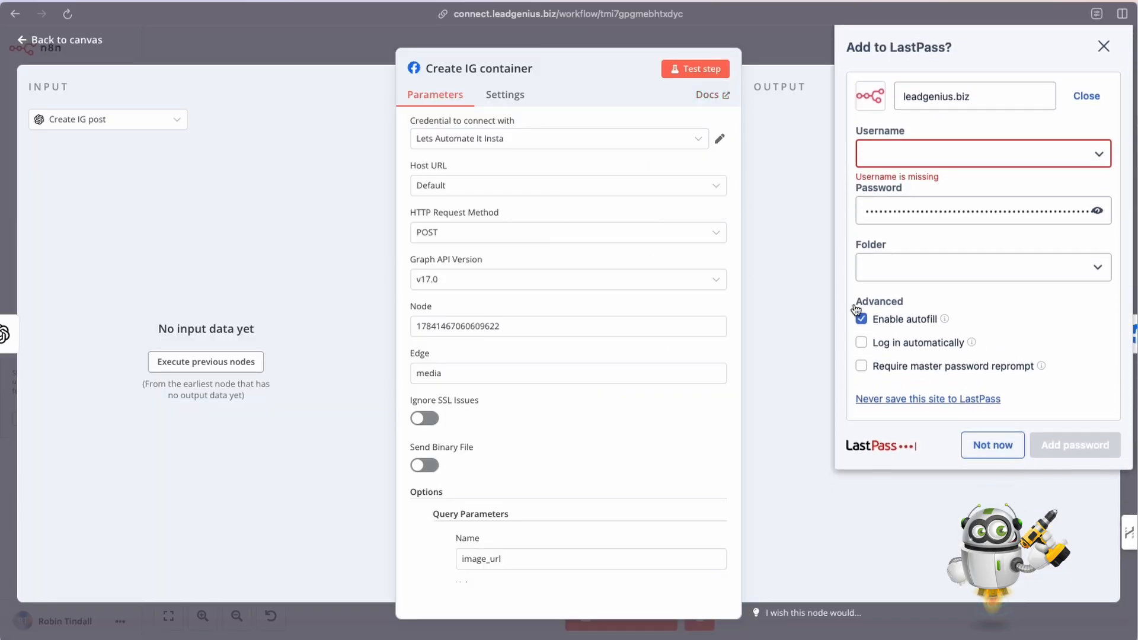
click(776, 54)
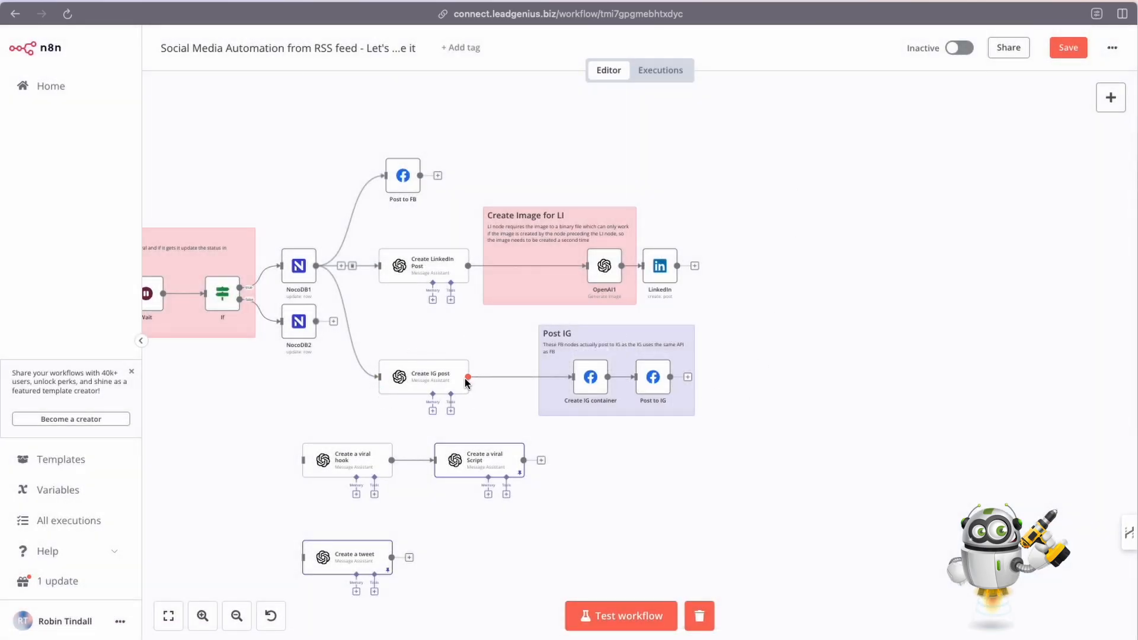
Duplicate the Create IG container and Post to IG nodes above the workflow, and move the Post IG note back behind the originals
drag(683, 363, 866, 365)
drag(675, 410, 675, 410)
key(ctrl+c)
scroll(880, 389, up, 3)
scroll(878, 383, up, 6)
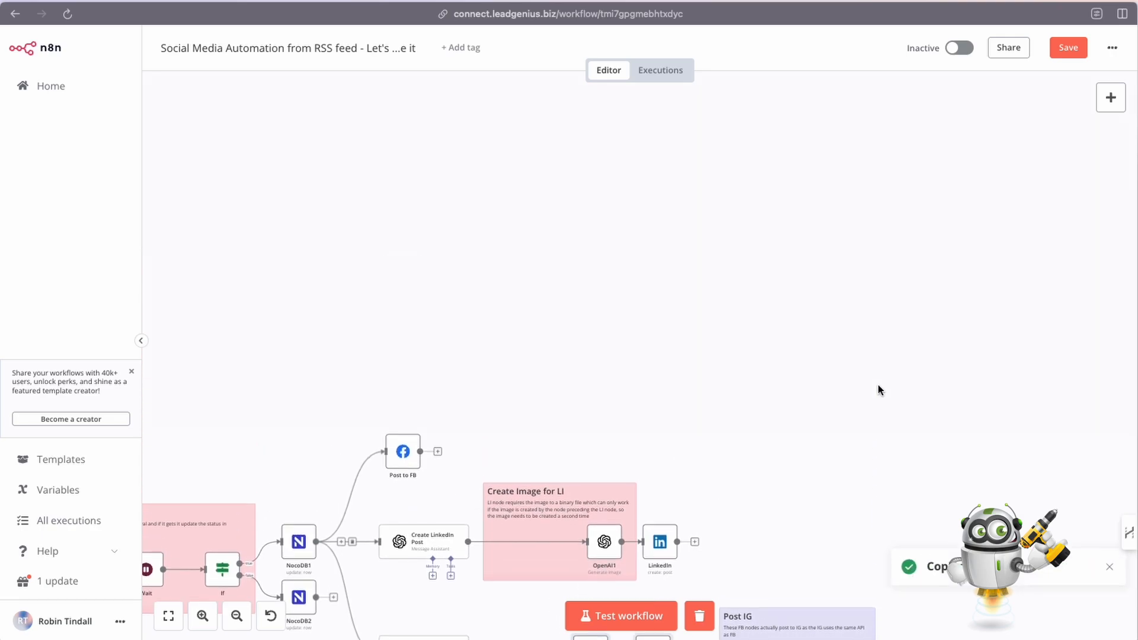
key(ctrl+v)
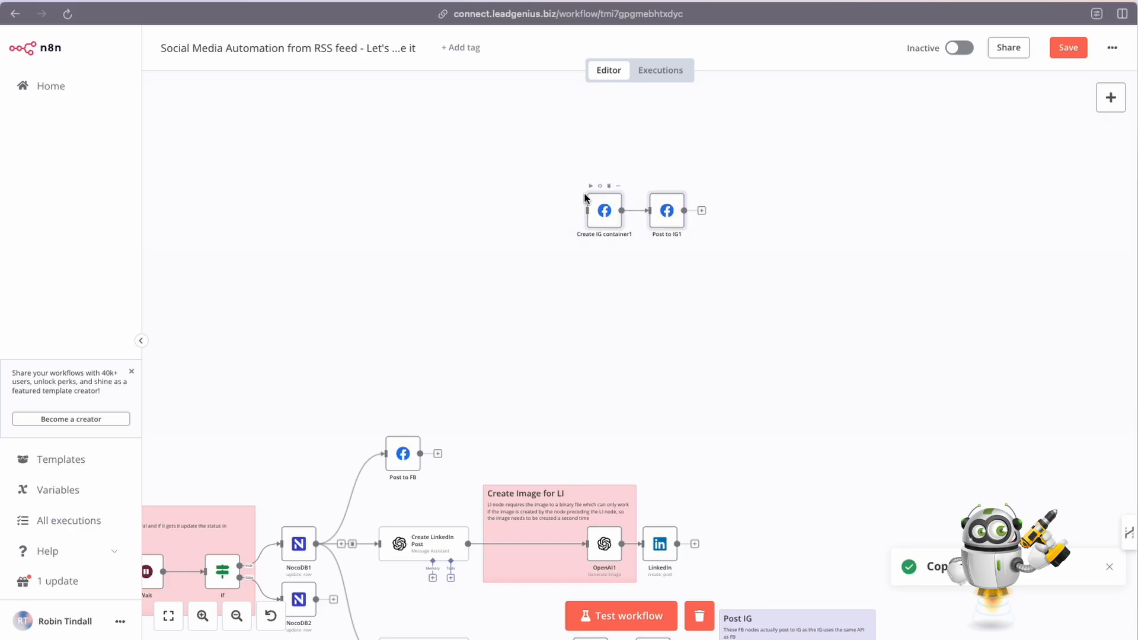
scroll(727, 371, down, 10)
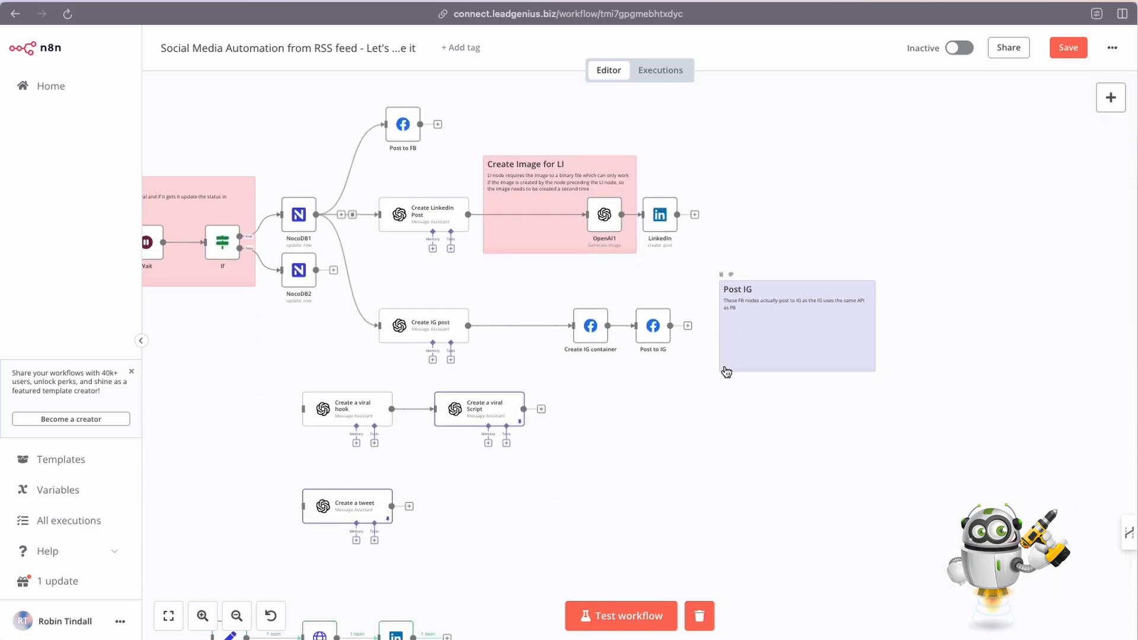
drag(818, 327, 645, 321)
Open the duplicated Create IG container node, examine its credential, parameters and query parameters, and return to the canvas
scroll(805, 317, up, 10)
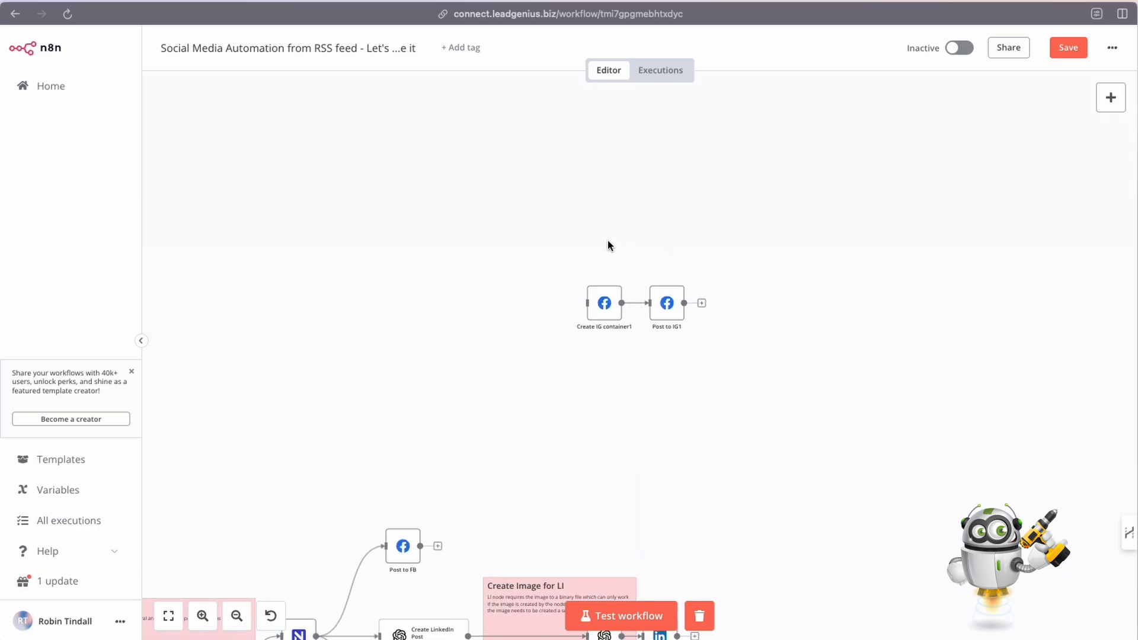
click(604, 303)
double_click(604, 303)
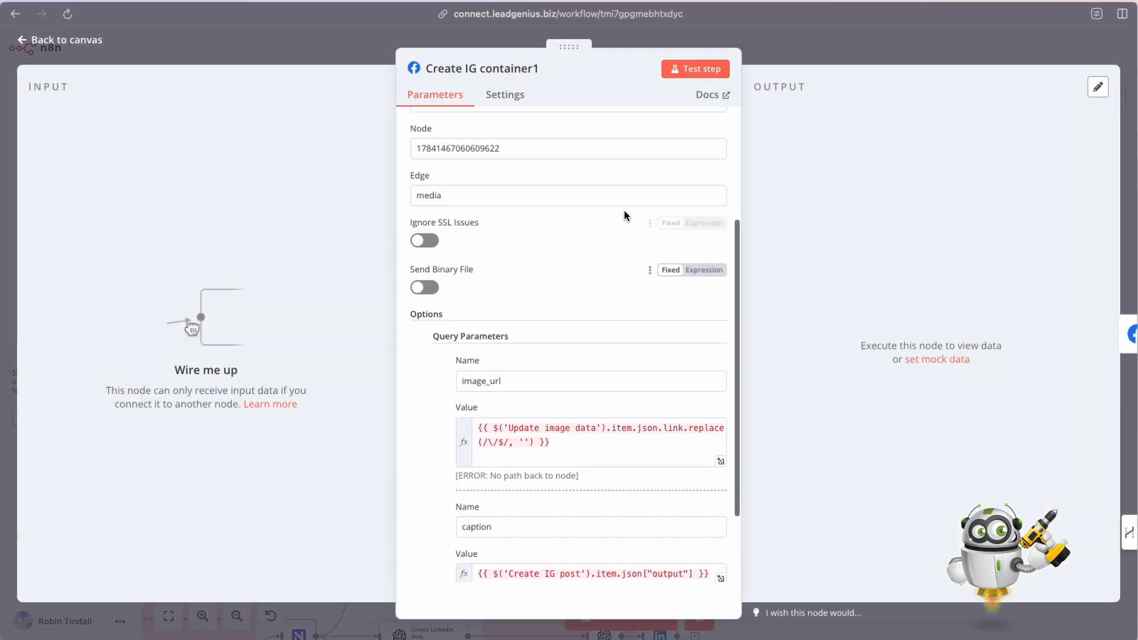
scroll(556, 190, up, 3)
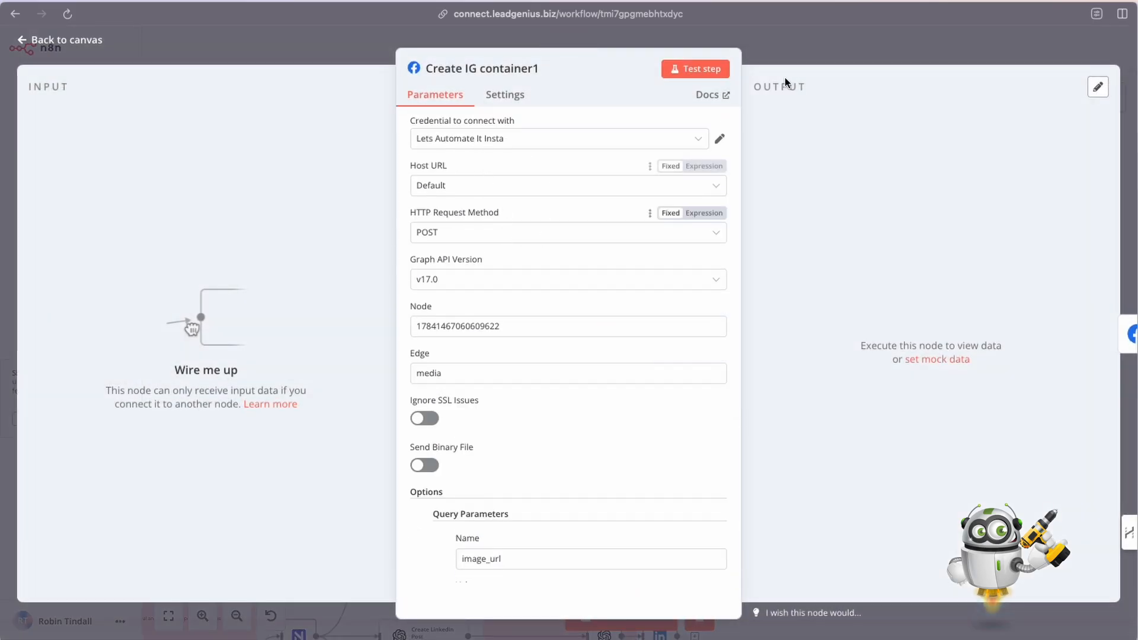
click(779, 50)
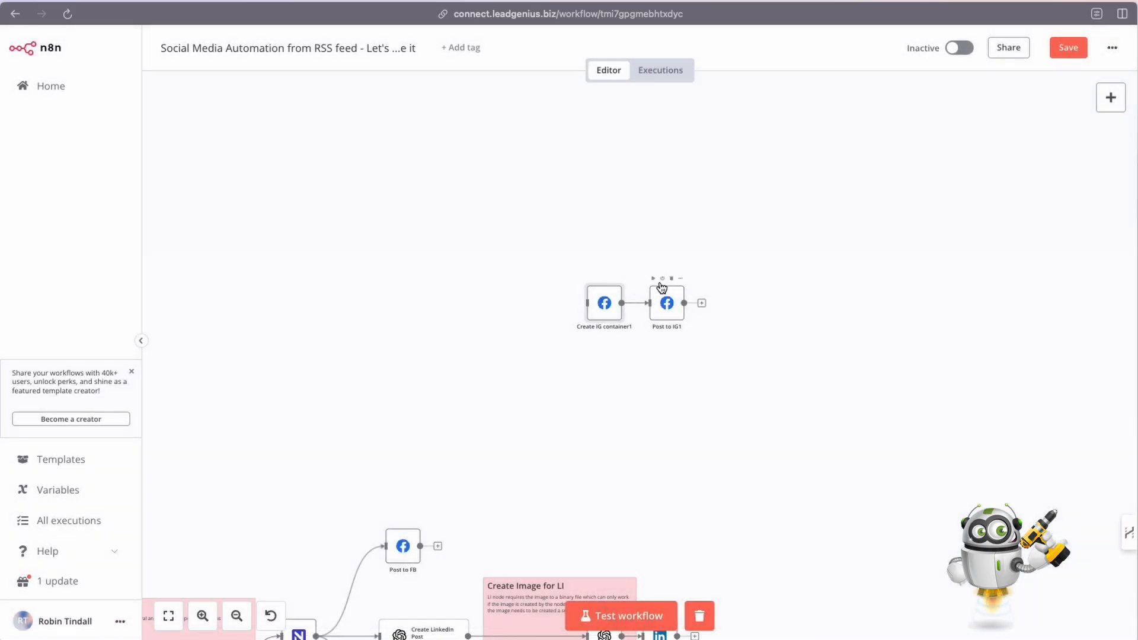
scroll(744, 453, down, 4)
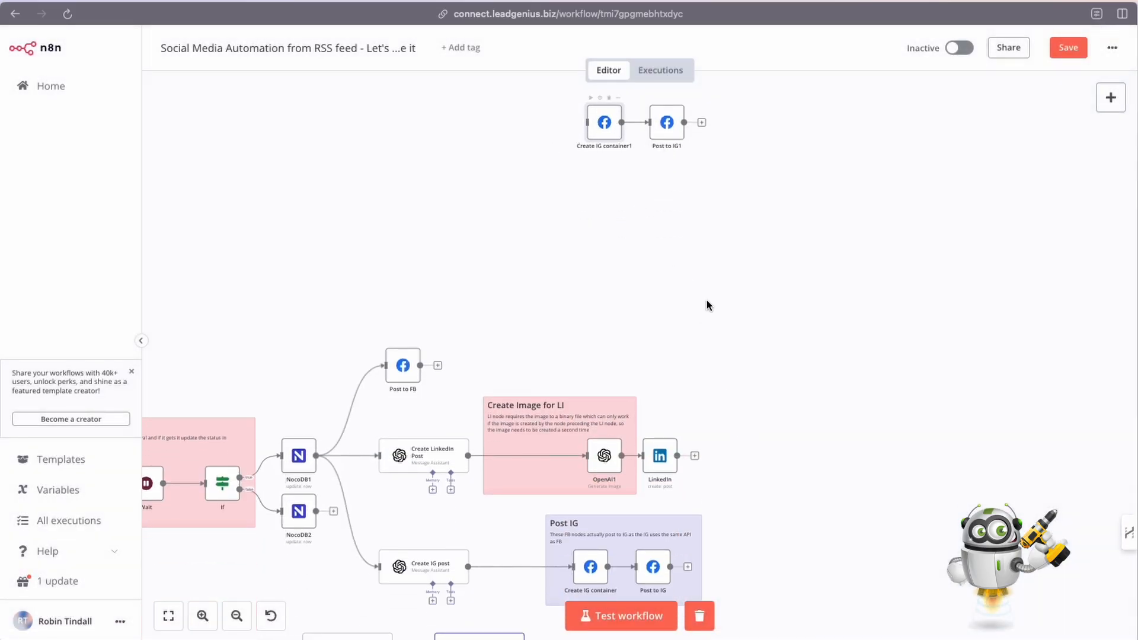
scroll(878, 357, down, 5)
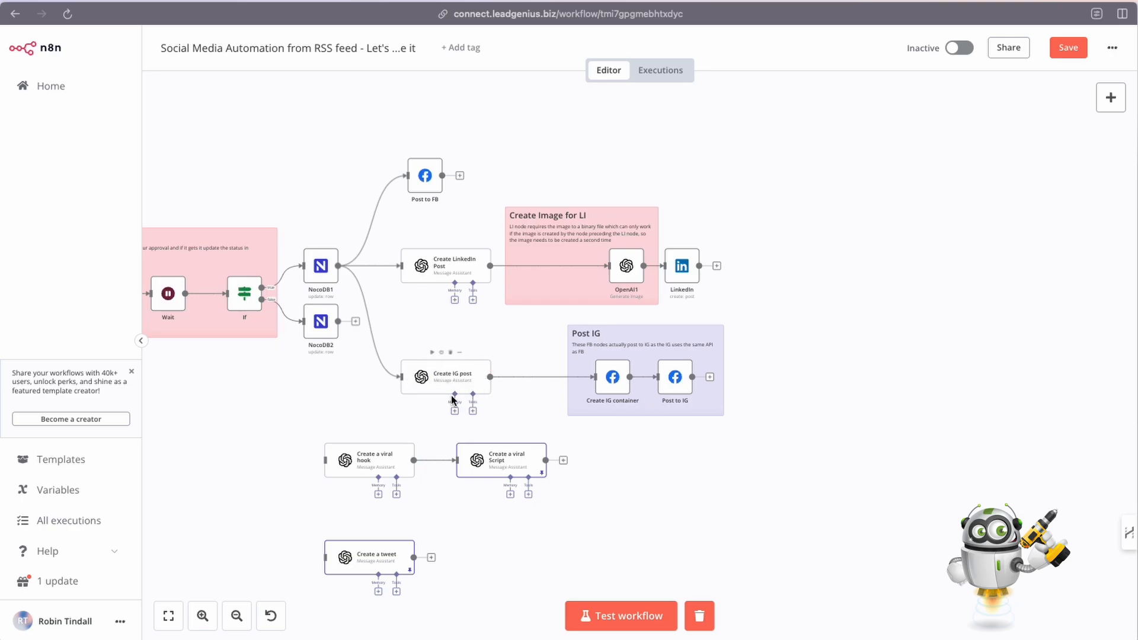
scroll(453, 388, left, 2)
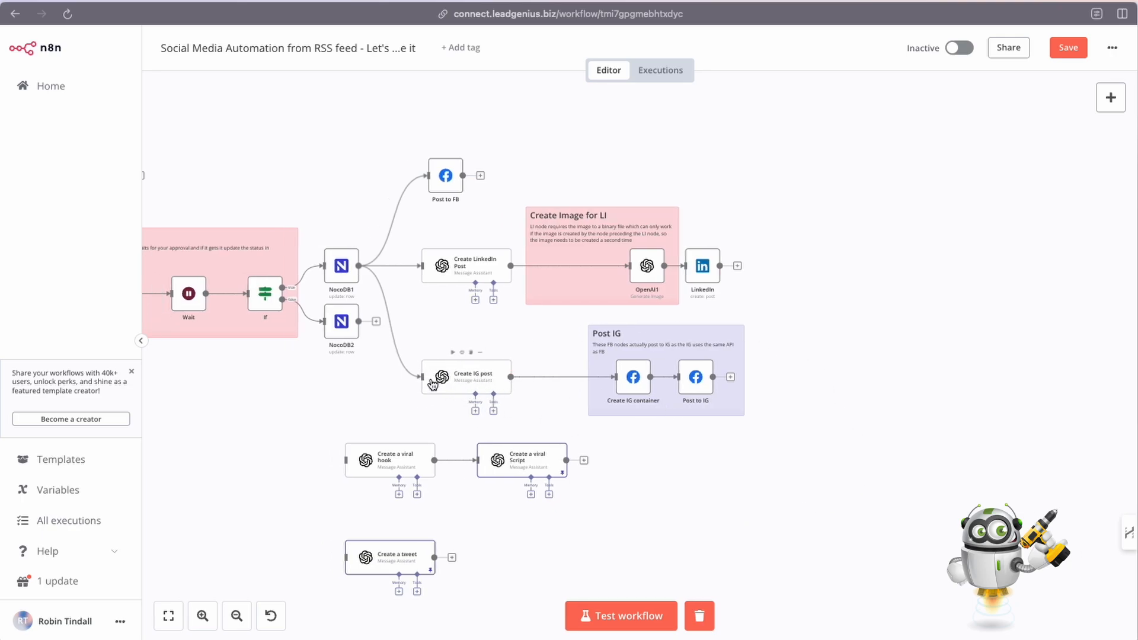
Add an Edit Fields (Set) node and place it directly before the duplicated Create IG container node above the workflow
scroll(454, 389, left, 15)
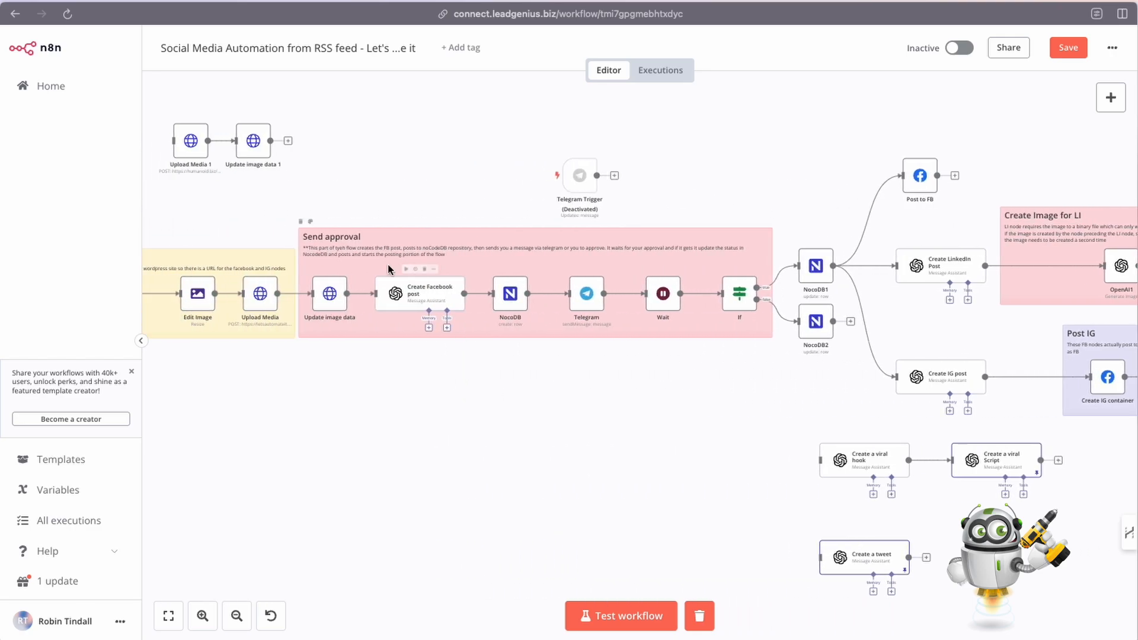
scroll(506, 368, right, 3)
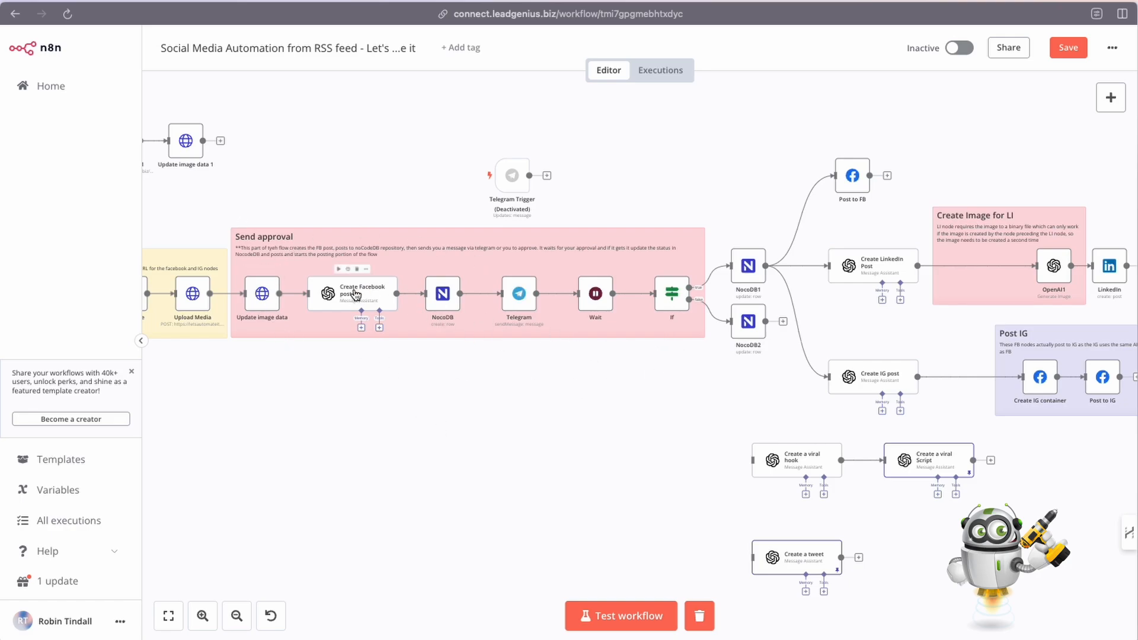
scroll(536, 360, right, 3)
scroll(536, 357, right, 10)
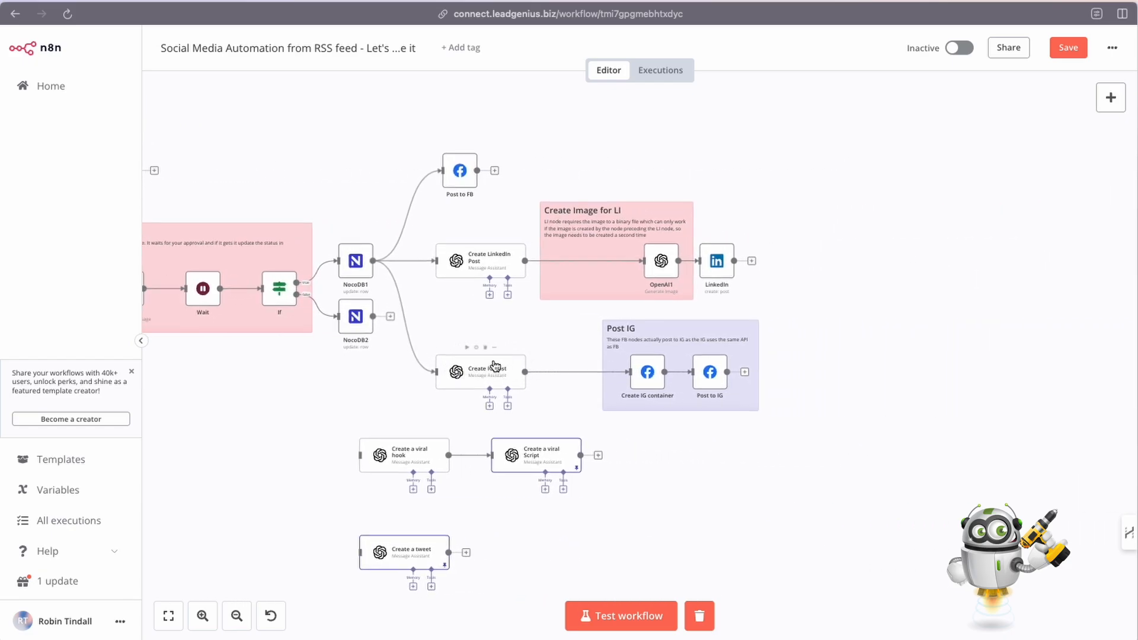
scroll(978, 284, up, 5)
scroll(889, 261, down, 1)
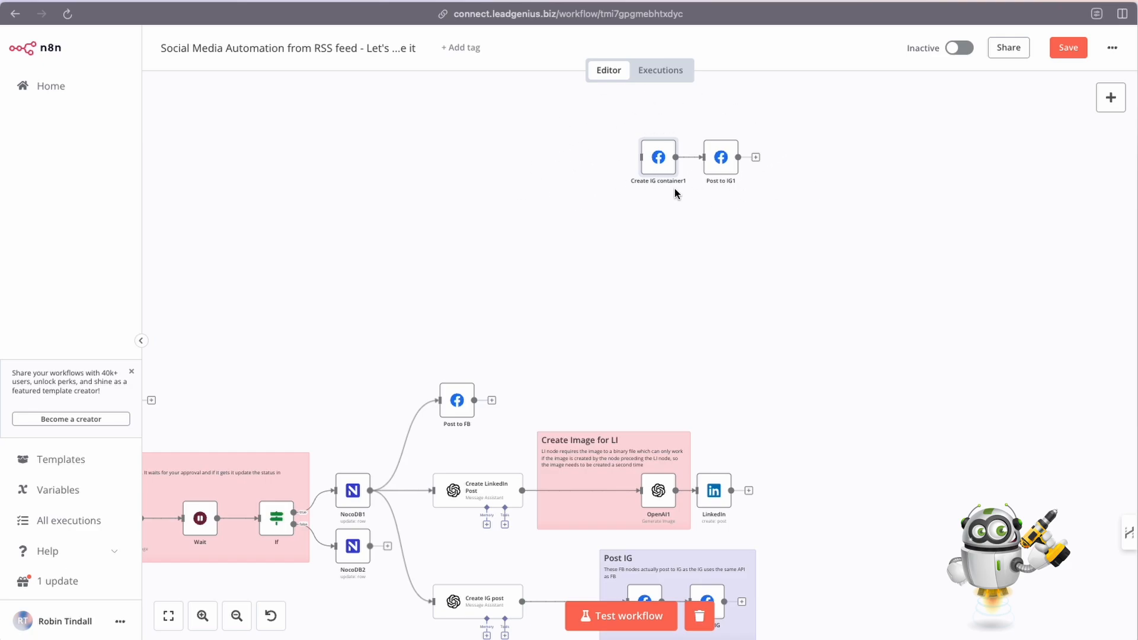
click(1111, 97)
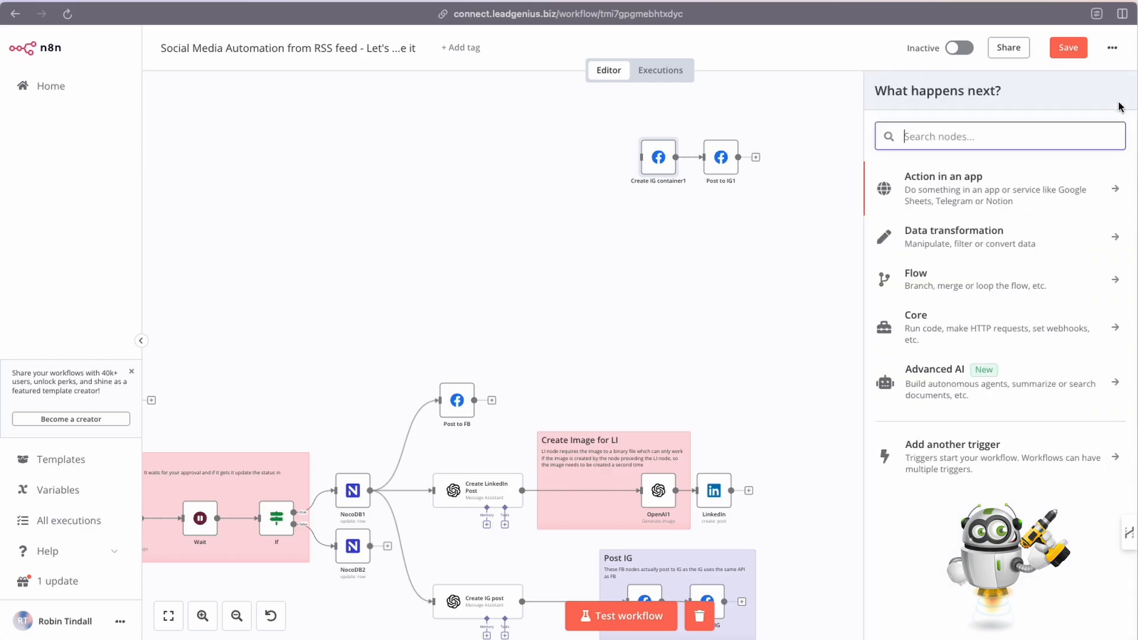
text(set)
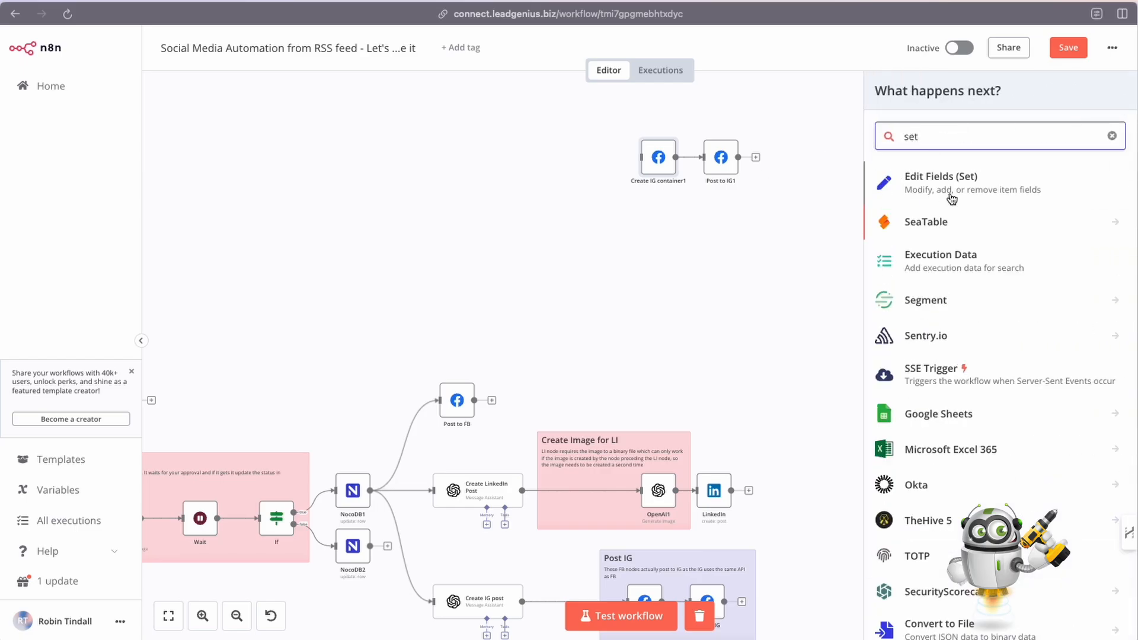
click(953, 182)
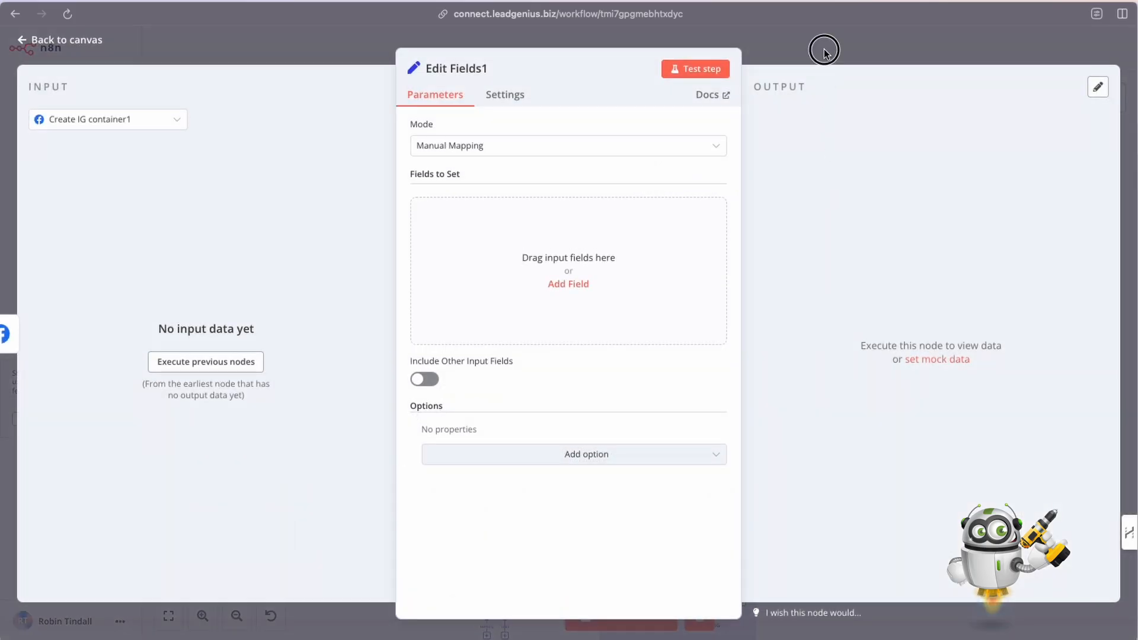
click(823, 49)
drag(776, 153, 591, 167)
click(625, 199)
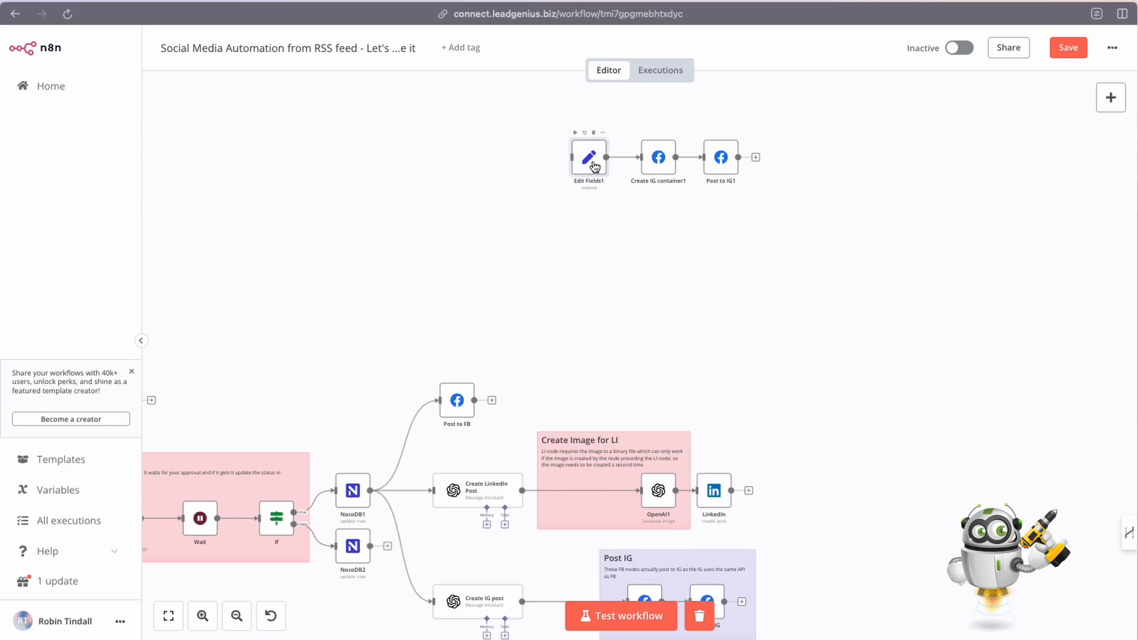
Open the duplicated Create IG container node, review its connection and request parameters, and return to the canvas
double_click(662, 161)
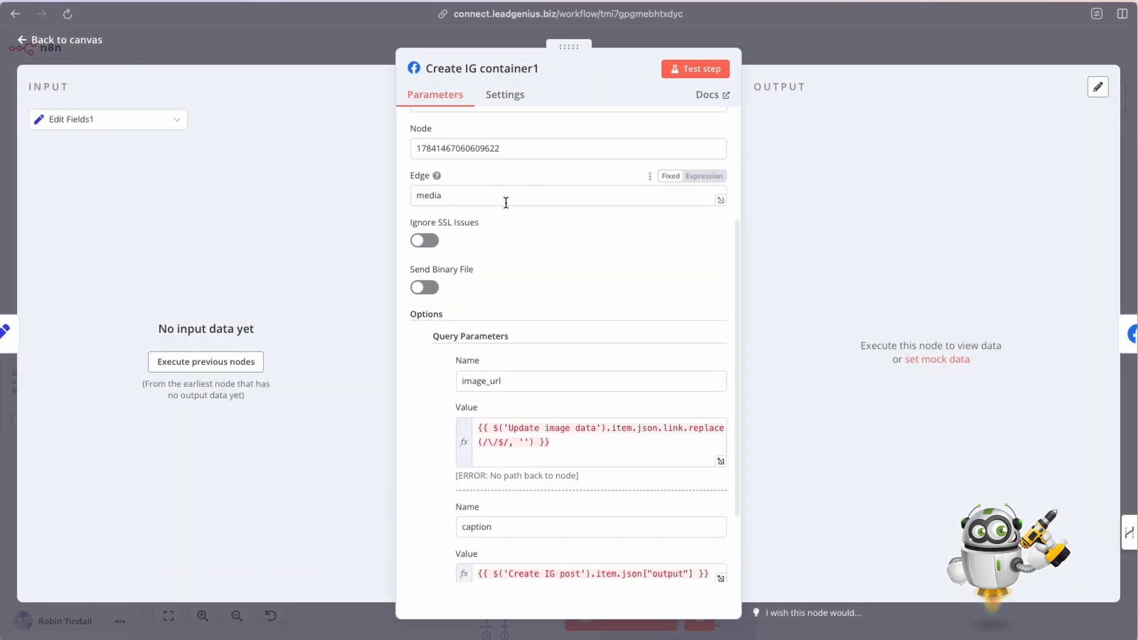
scroll(508, 231, up, 5)
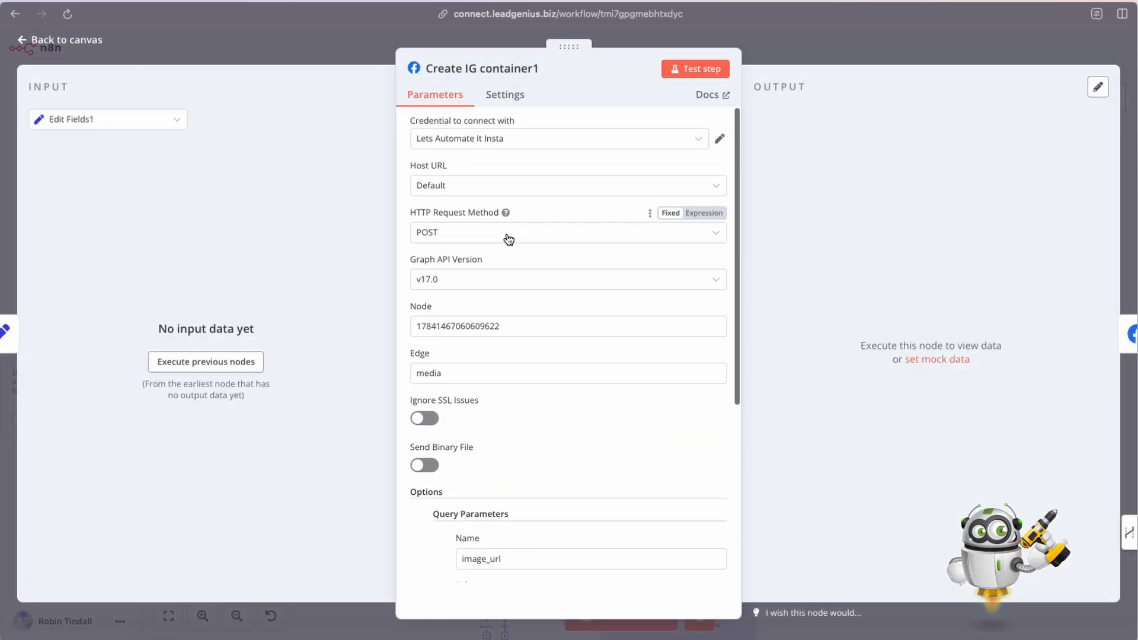
click(858, 51)
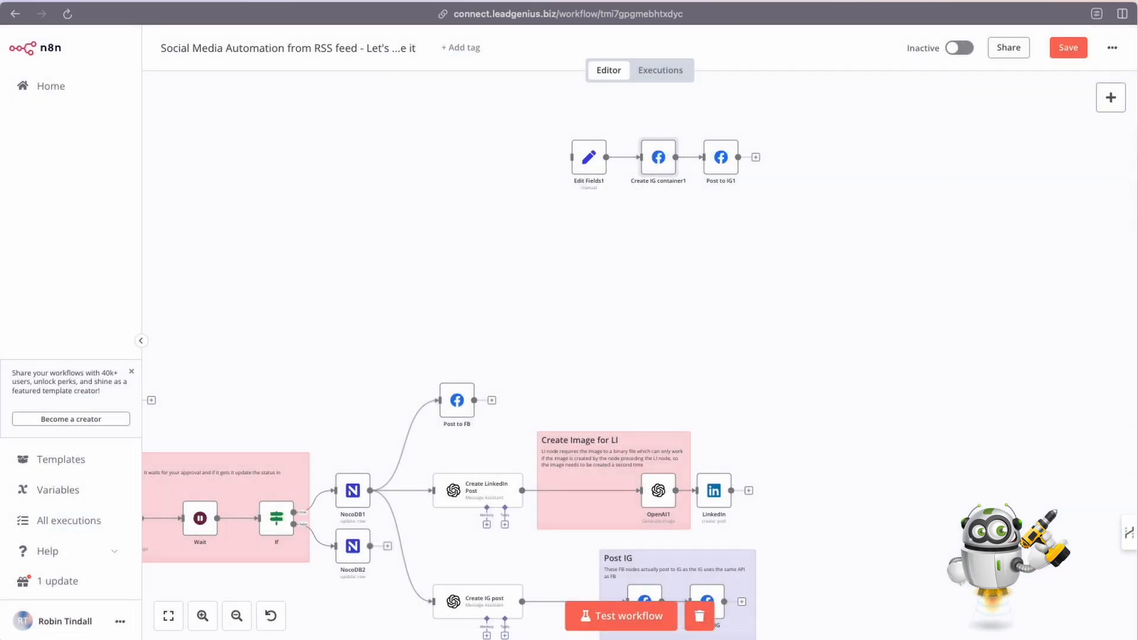
Switch to the Google Docs guide and read the credential step and the node settings under Posting to Instagram
key(ctrl+Tab)
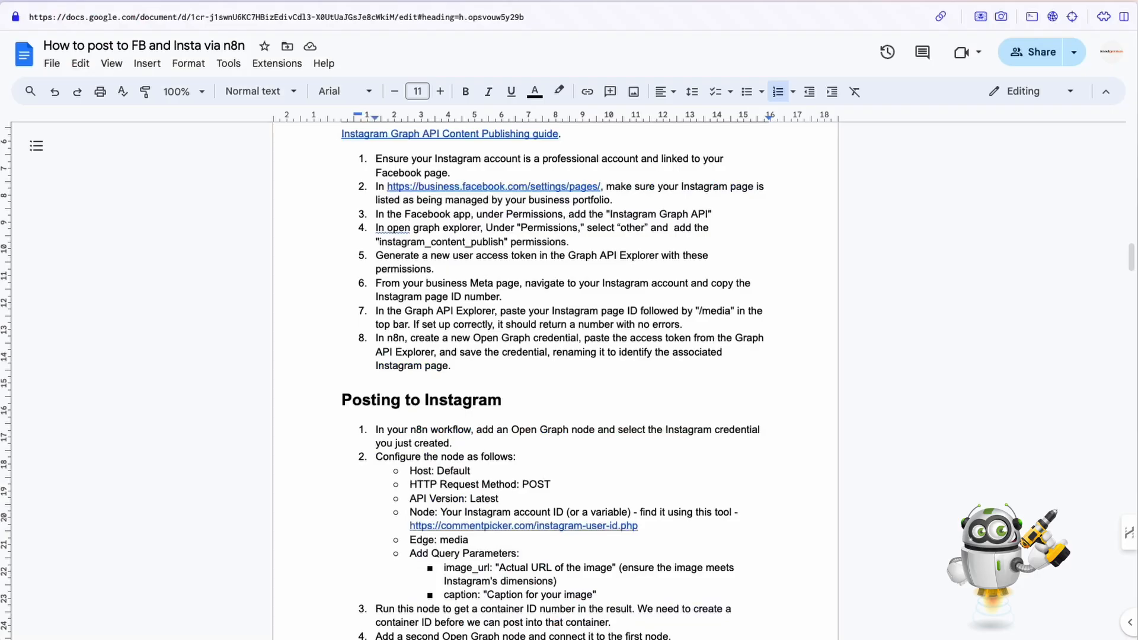
click(426, 370)
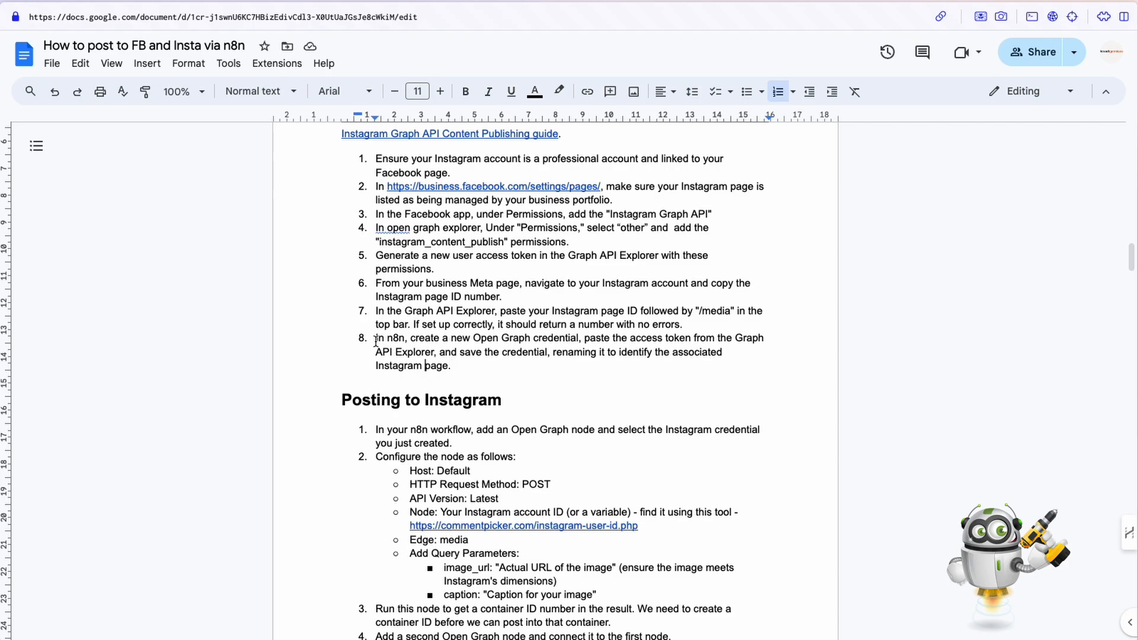
drag(373, 340, 482, 362)
scroll(515, 381, down, 4)
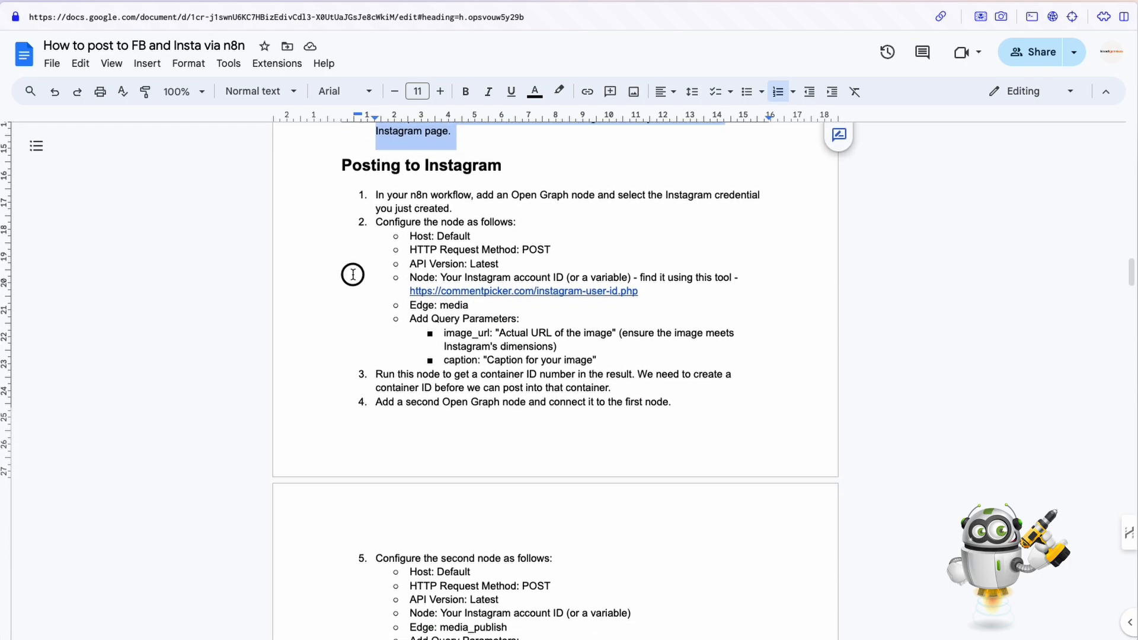
click(353, 274)
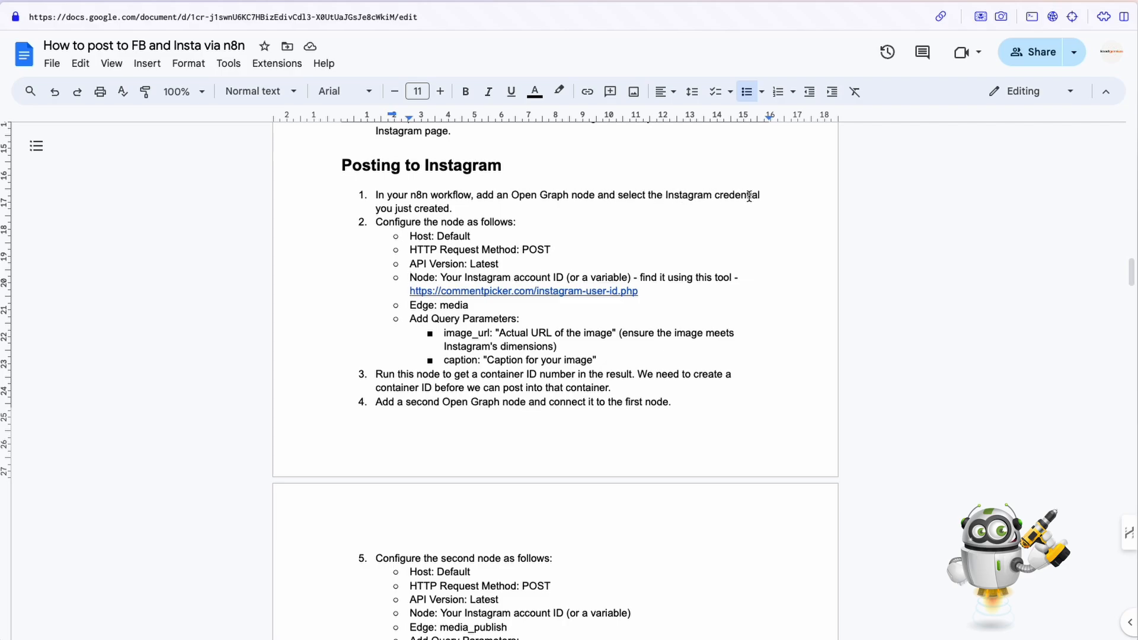
drag(452, 209, 356, 195)
click(560, 225)
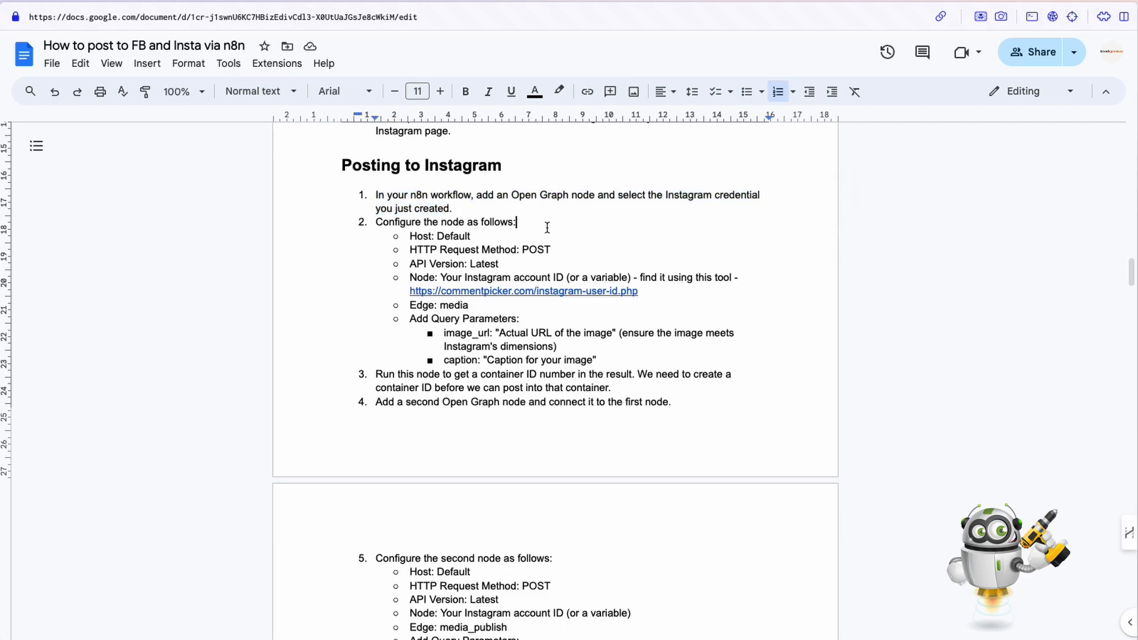
scroll(351, 261, down, 3)
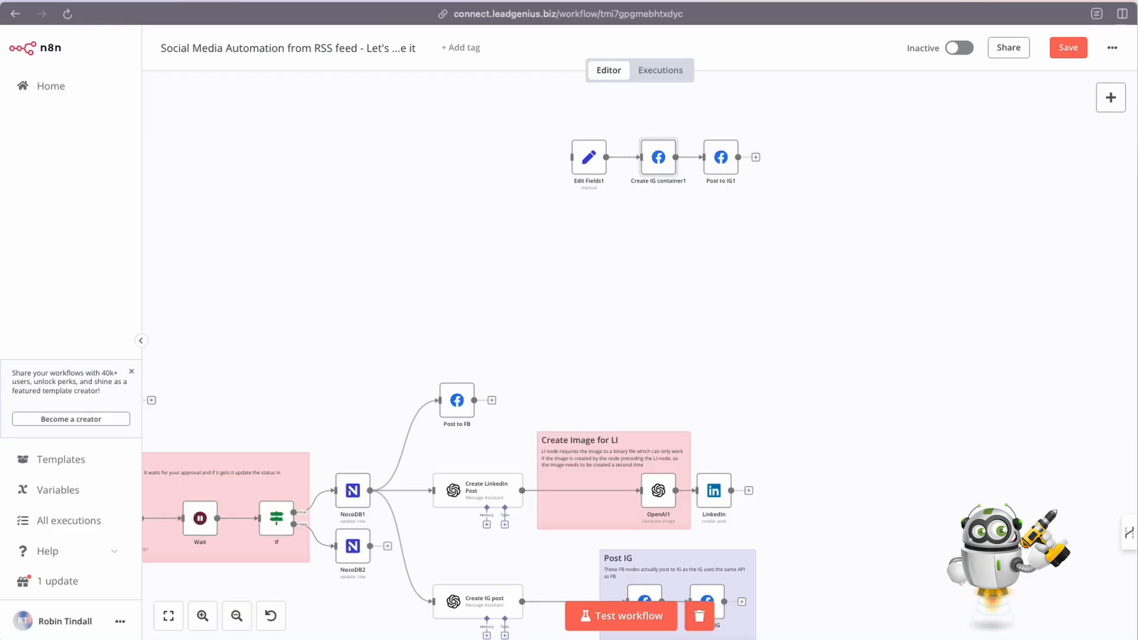
Back in n8n, set the Graph API version of the duplicated Create IG container node to v20.0
double_click(656, 161)
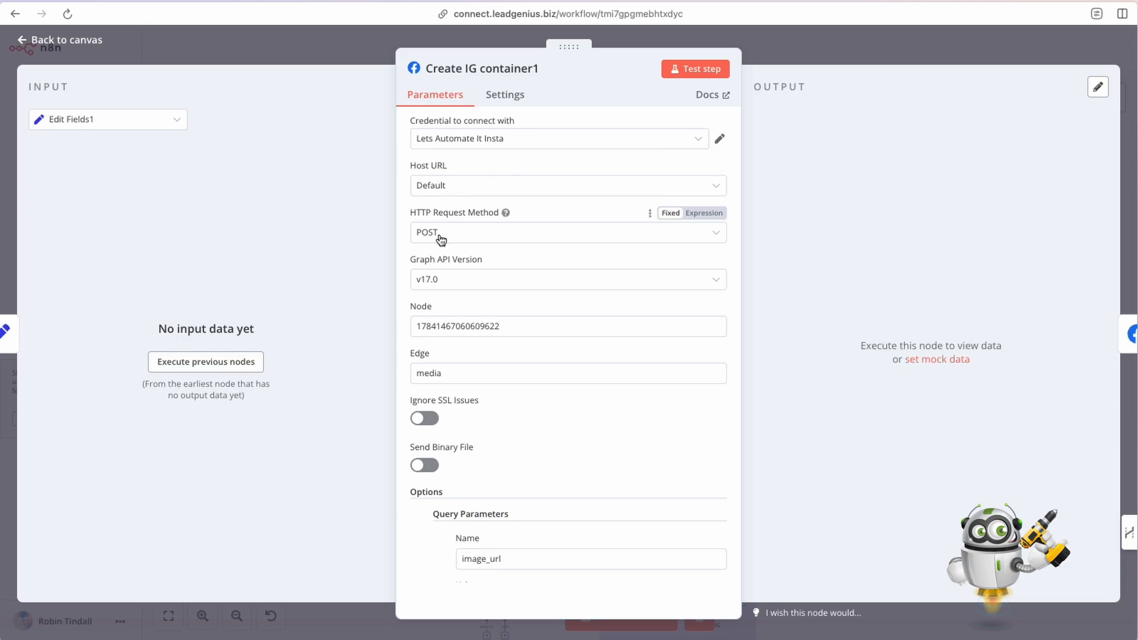
click(464, 279)
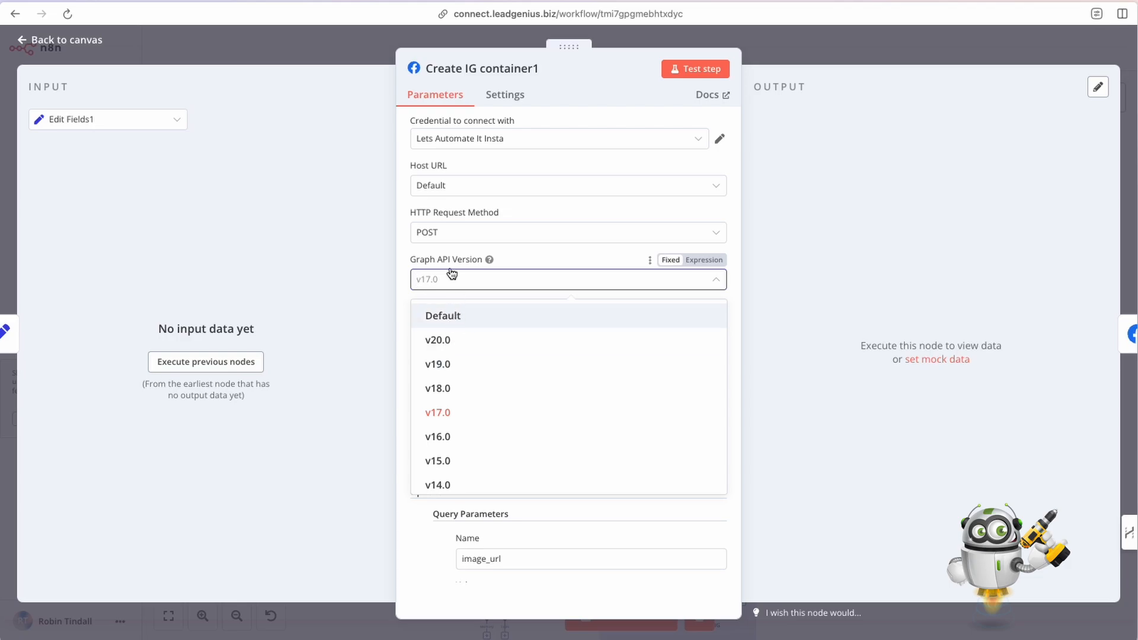
click(452, 340)
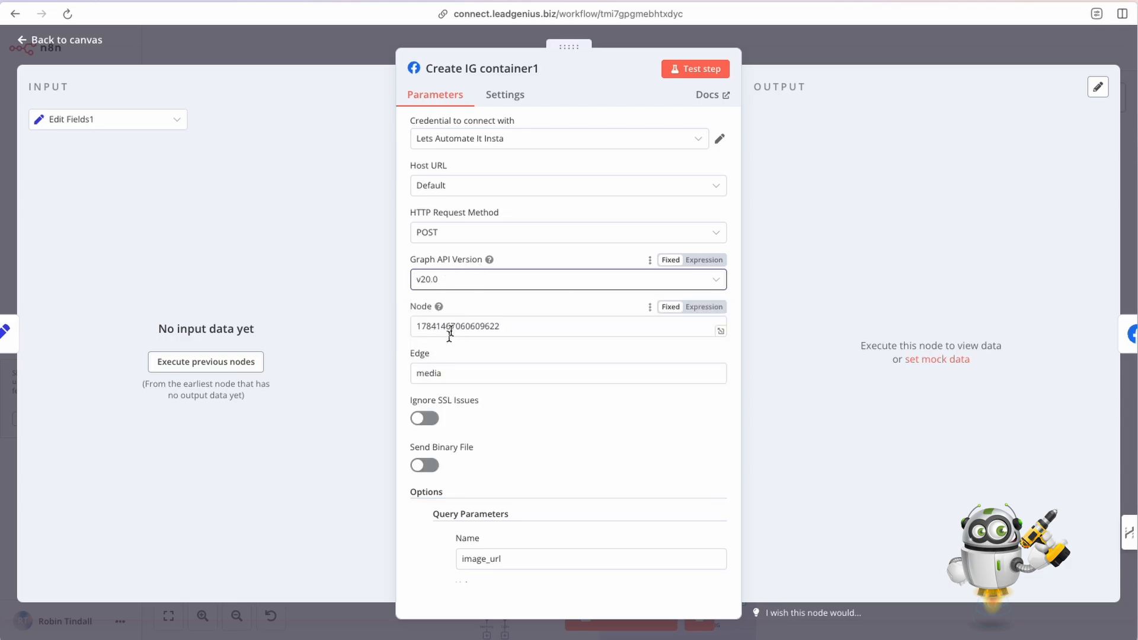
Examine the Instagram account ID in the Node field and the Edge value of the duplicated Create IG container node
drag(417, 326, 514, 326)
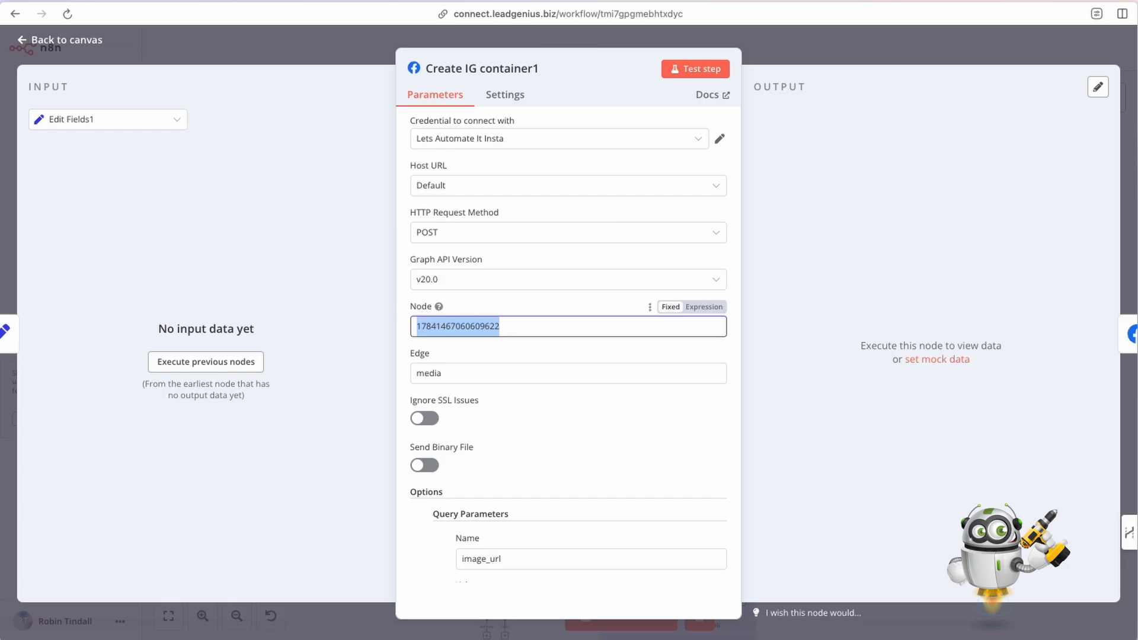
key(ctrl+Tab)
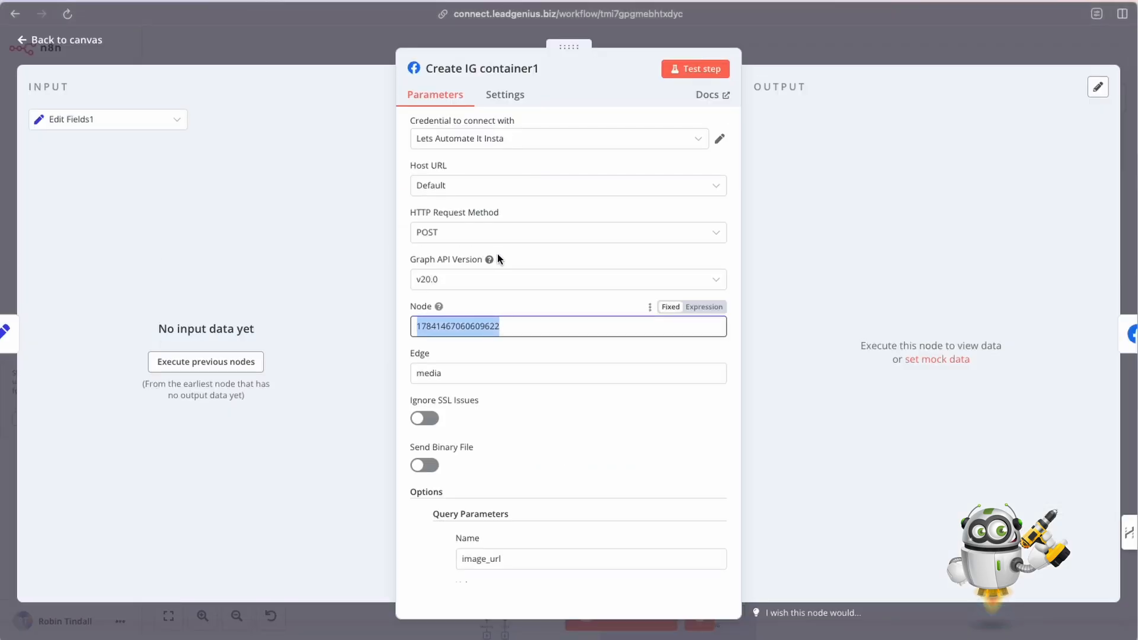
click(515, 328)
scroll(514, 386, down, 2)
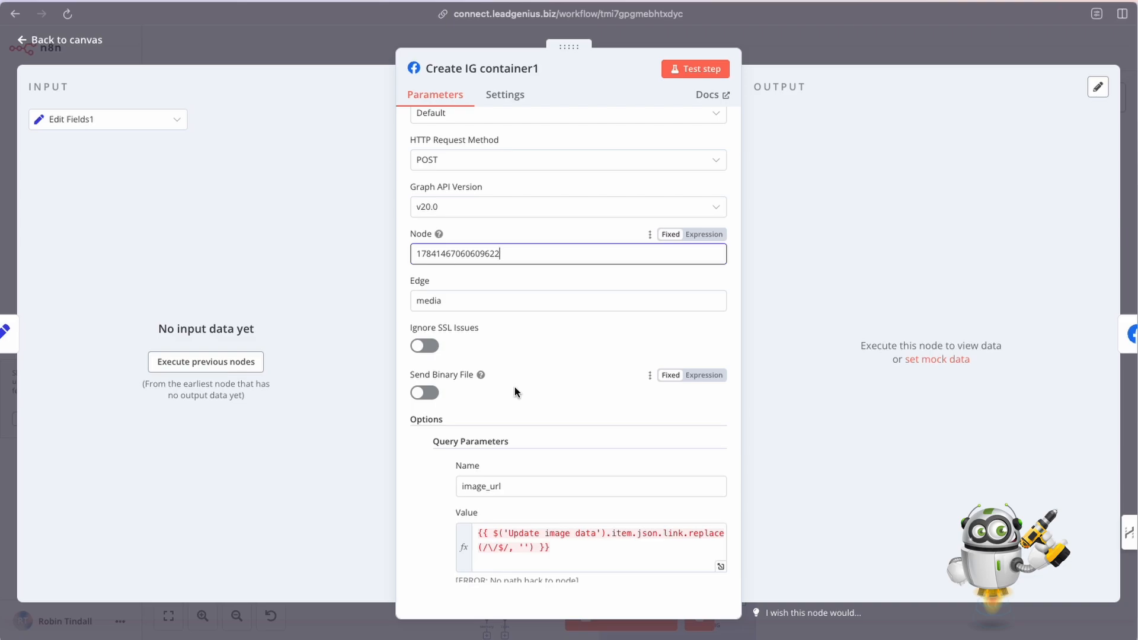
scroll(507, 353, down, 2)
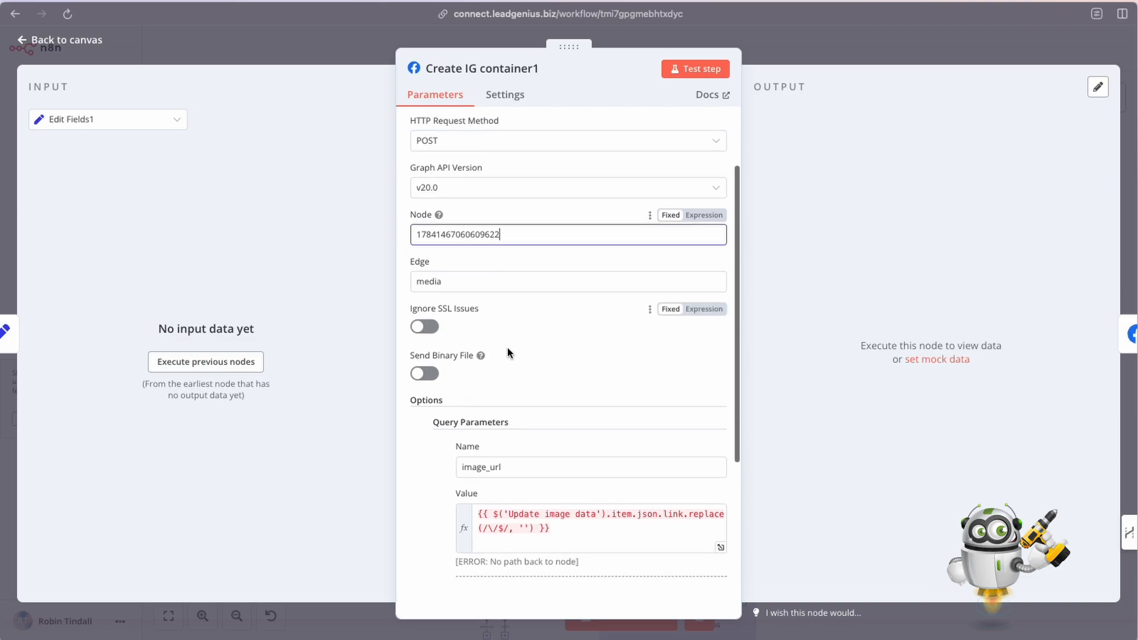
drag(456, 235, 411, 231)
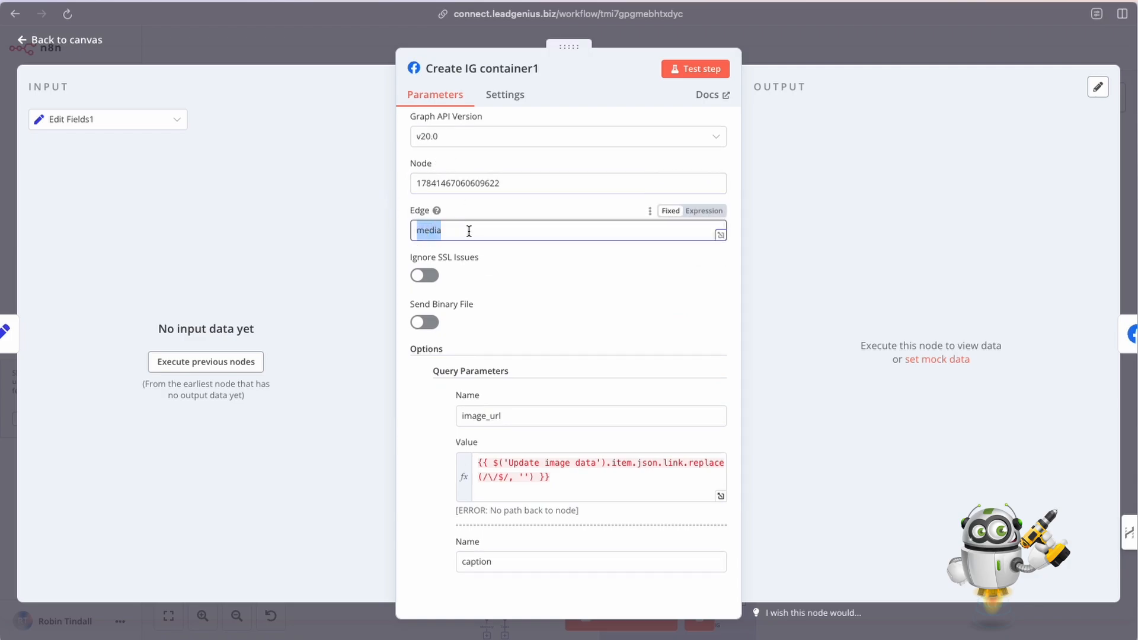
click(493, 211)
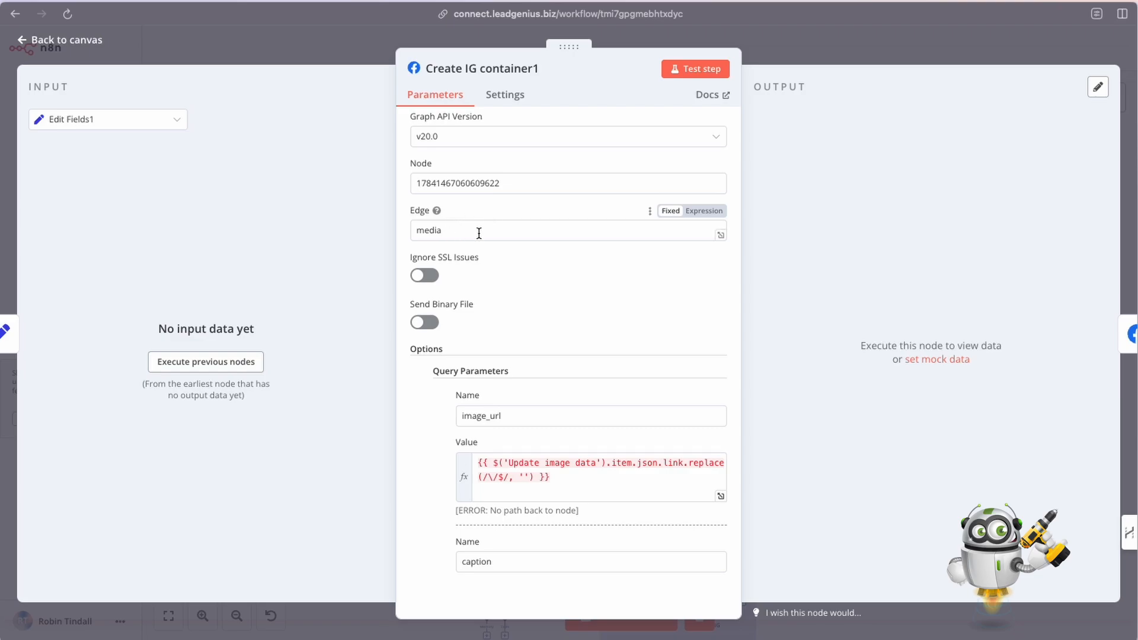
Examine the image_url and caption query parameters with their expressions, and return to the canvas
scroll(514, 302, down, 2)
scroll(514, 305, down, 1)
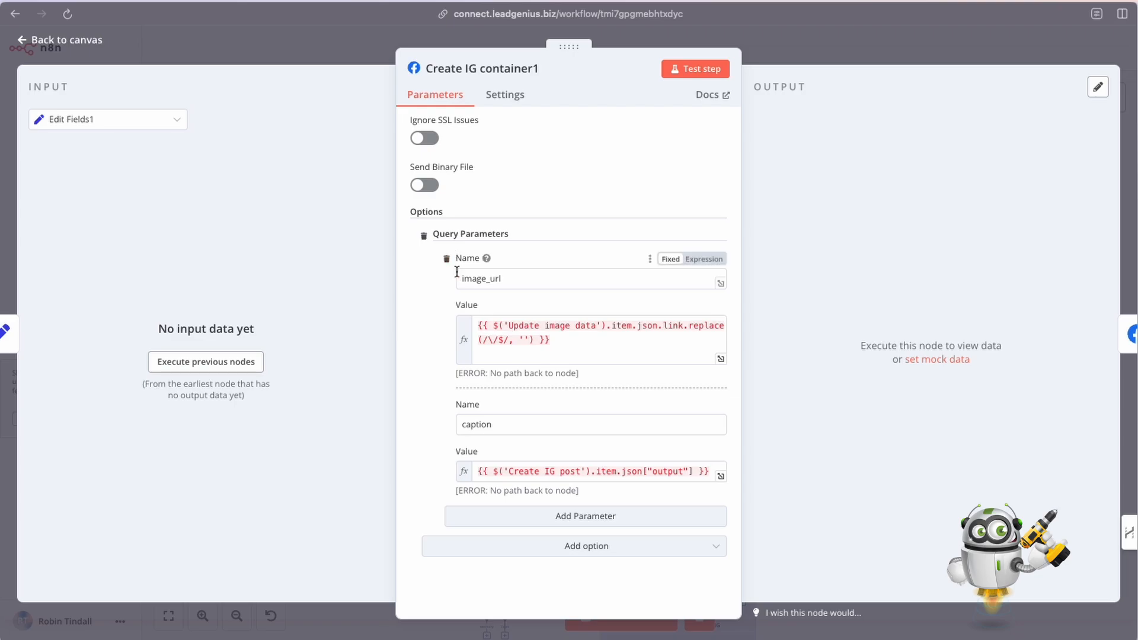
drag(524, 276, 447, 279)
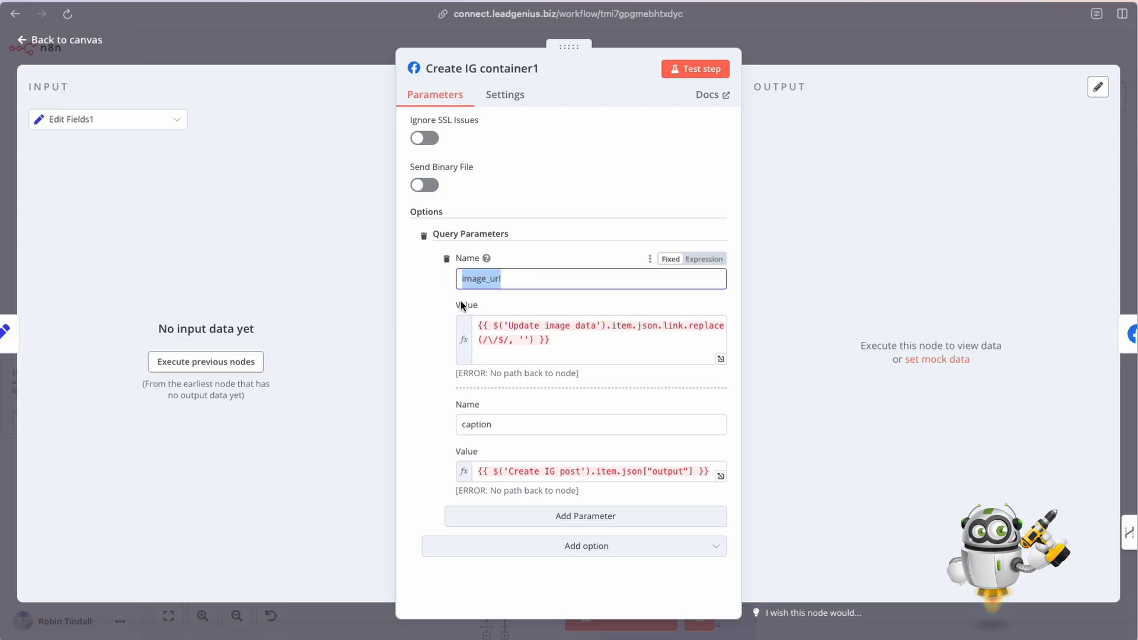
click(524, 332)
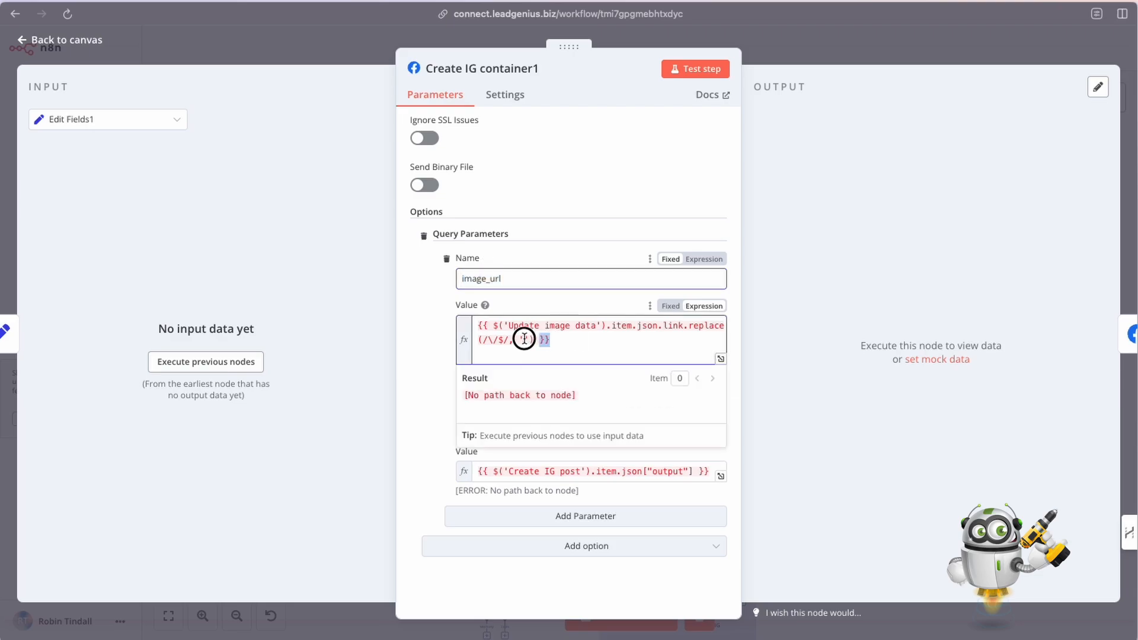
click(422, 333)
drag(517, 427, 437, 430)
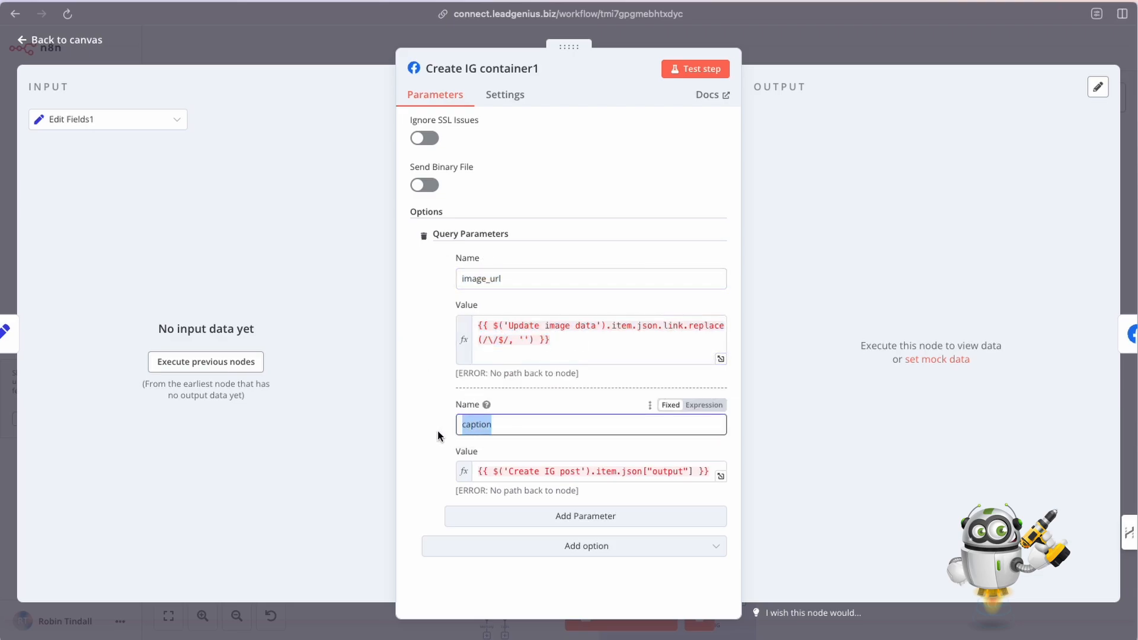
click(438, 430)
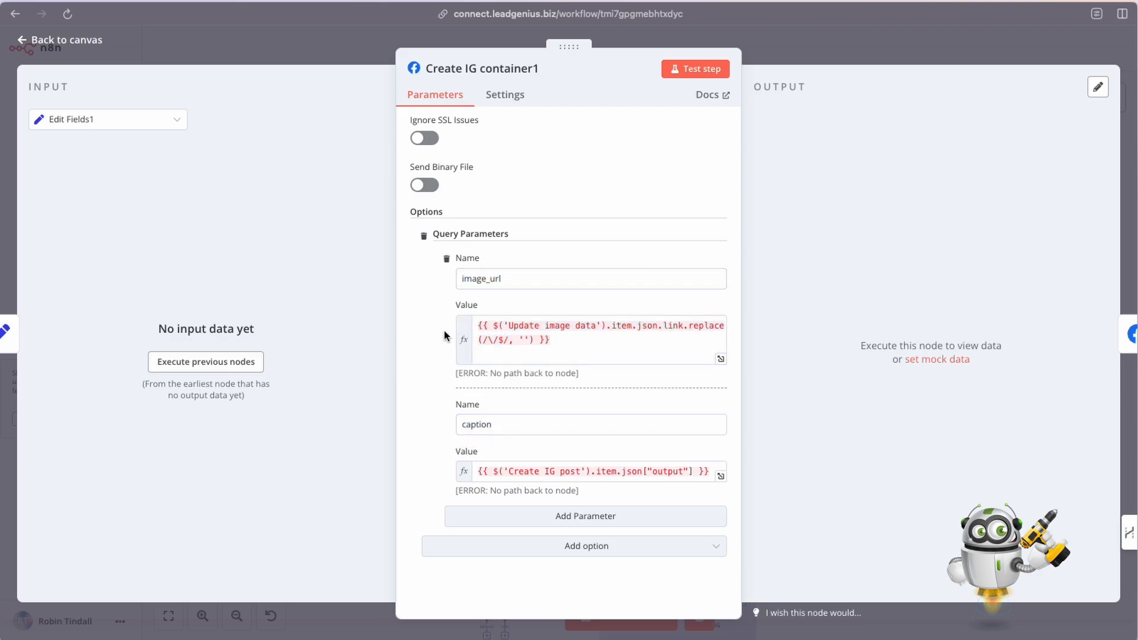
click(771, 55)
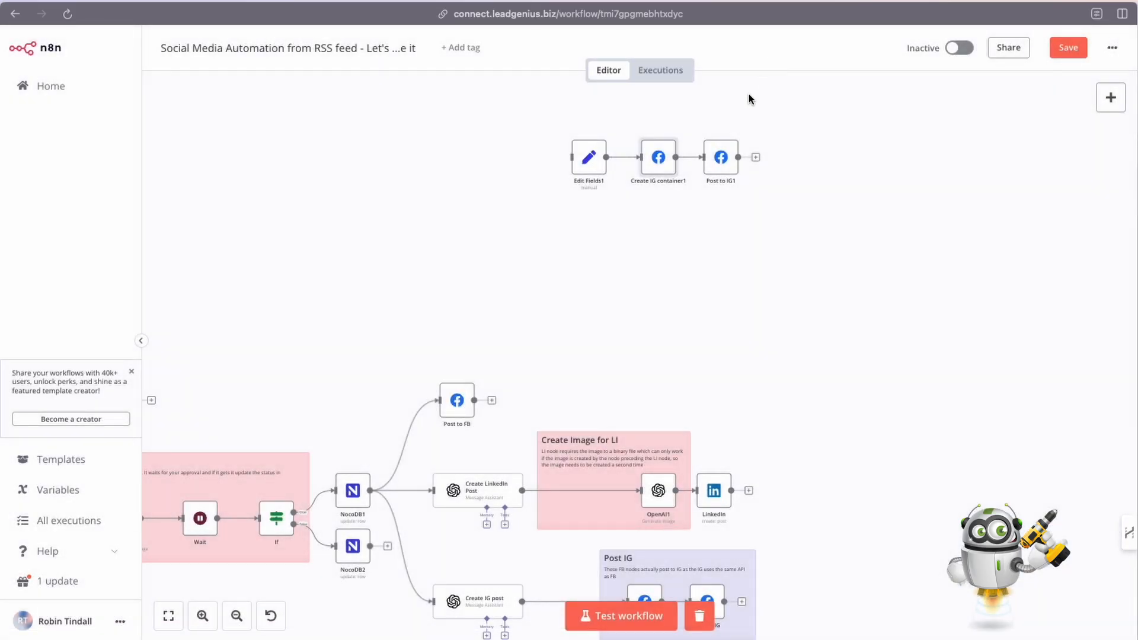
Add two string fields named Image and caption to the Edit Fields1 node
double_click(591, 161)
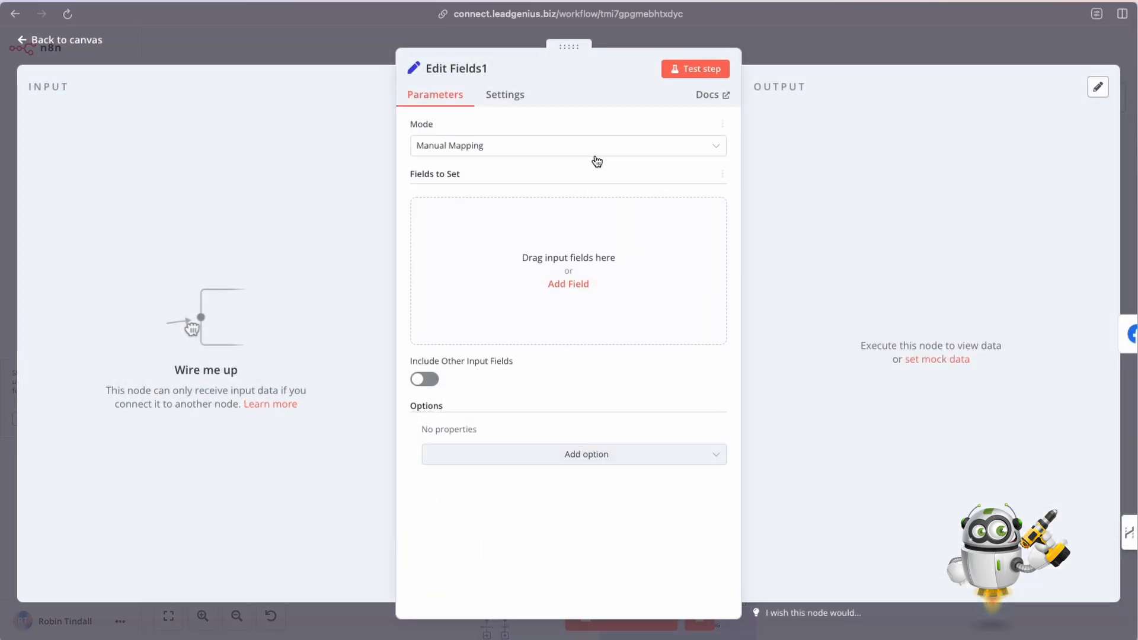
click(568, 285)
click(467, 211)
text(Image)
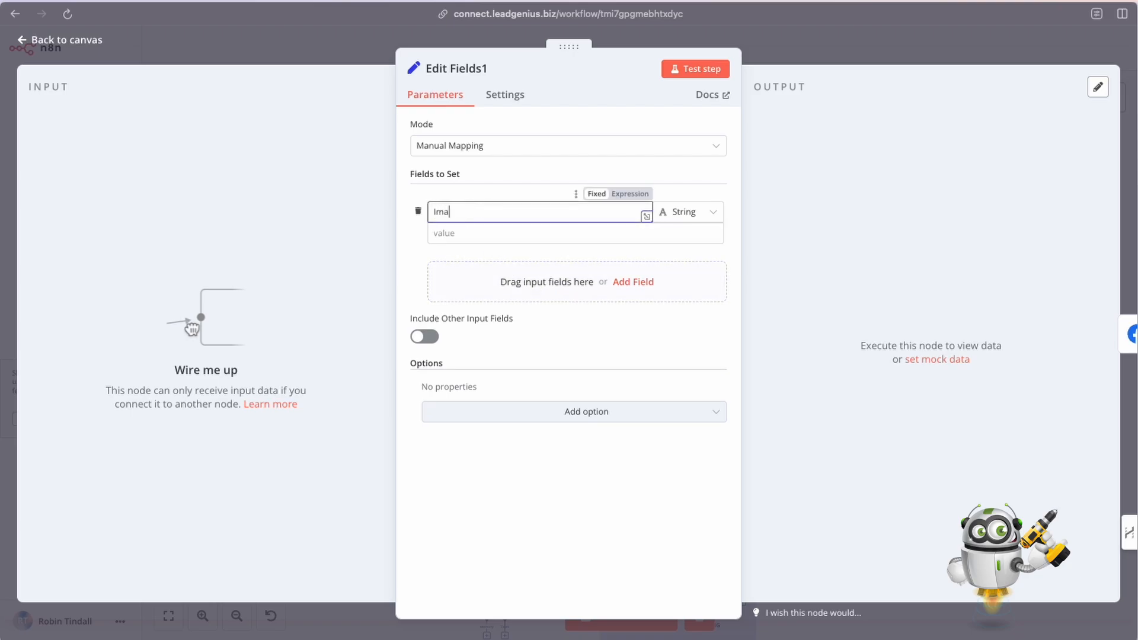
click(541, 284)
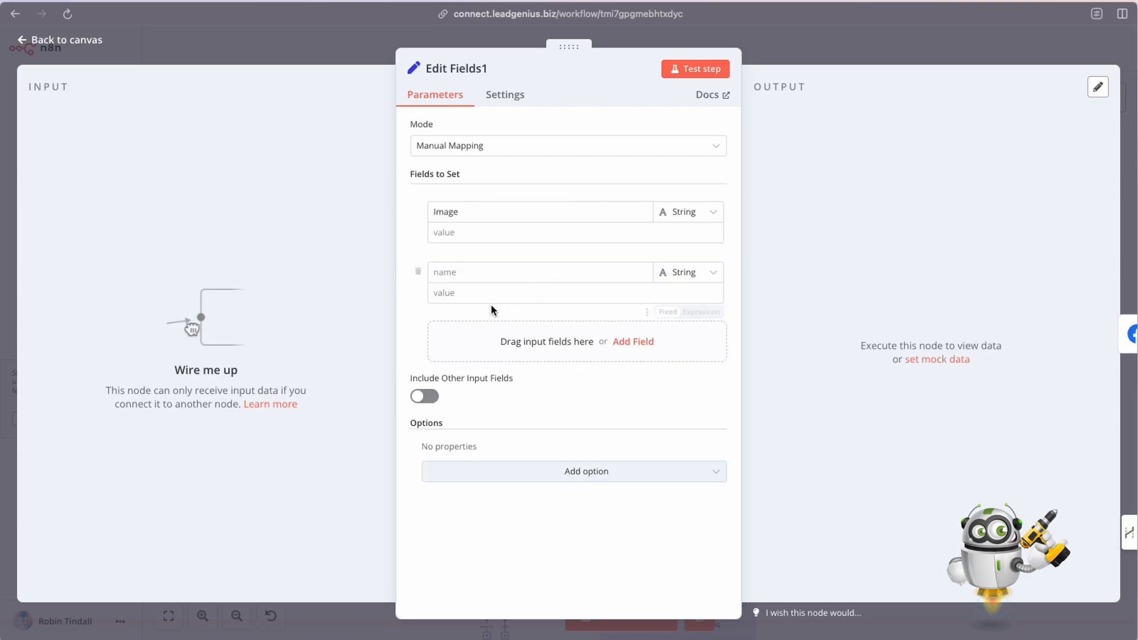
click(467, 274)
text(capetio)
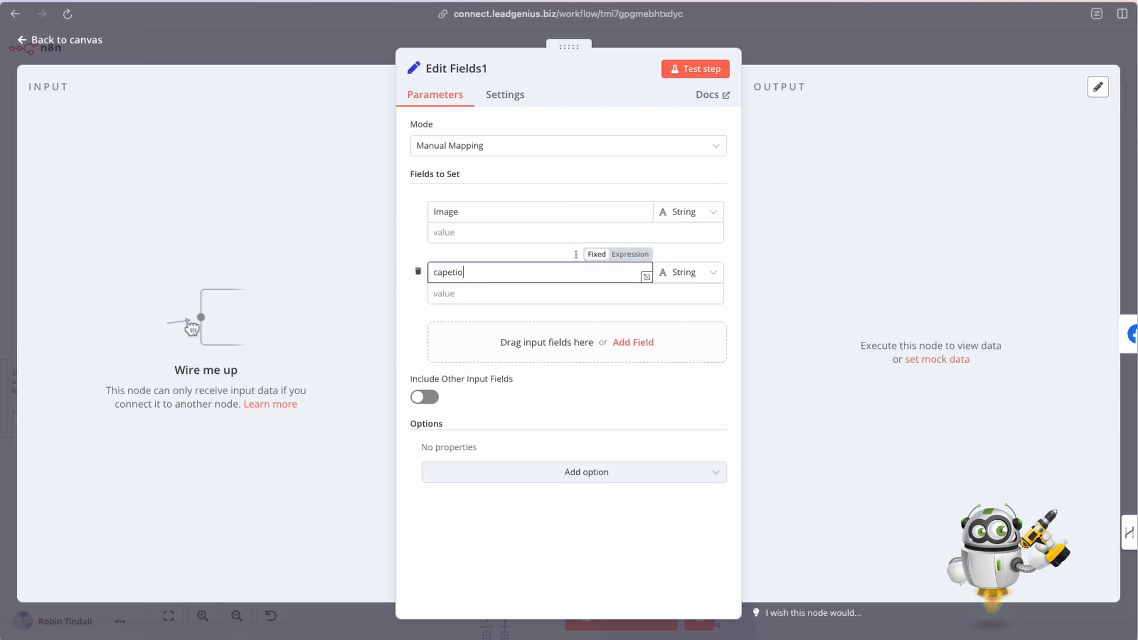
key(BackSpace)
key(BackSpace)
key(BackSpace)
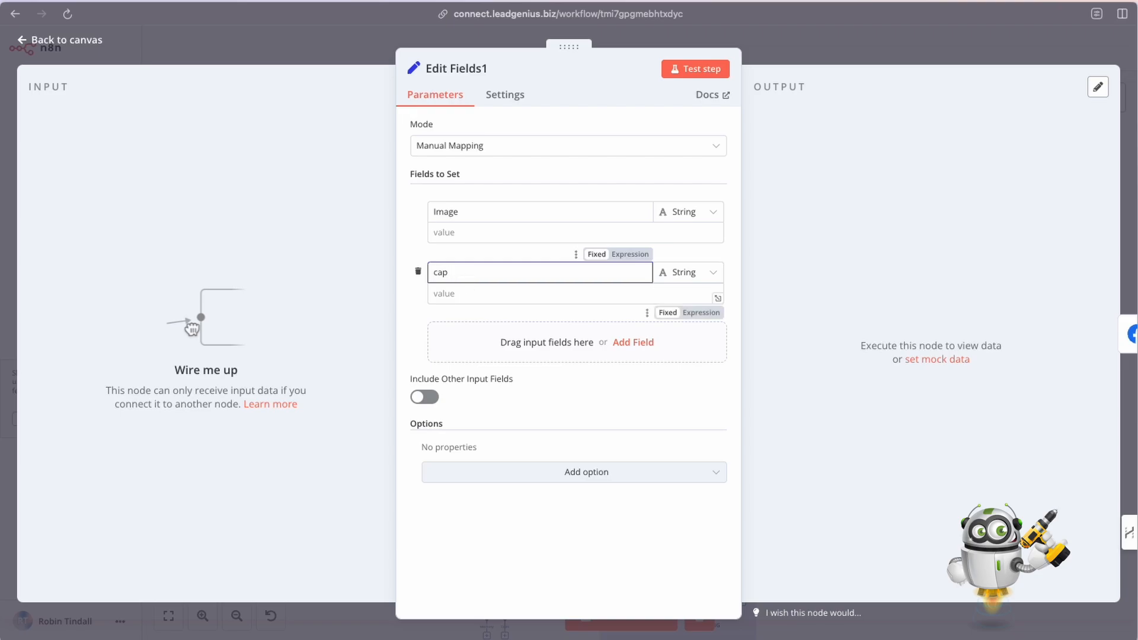
click(479, 296)
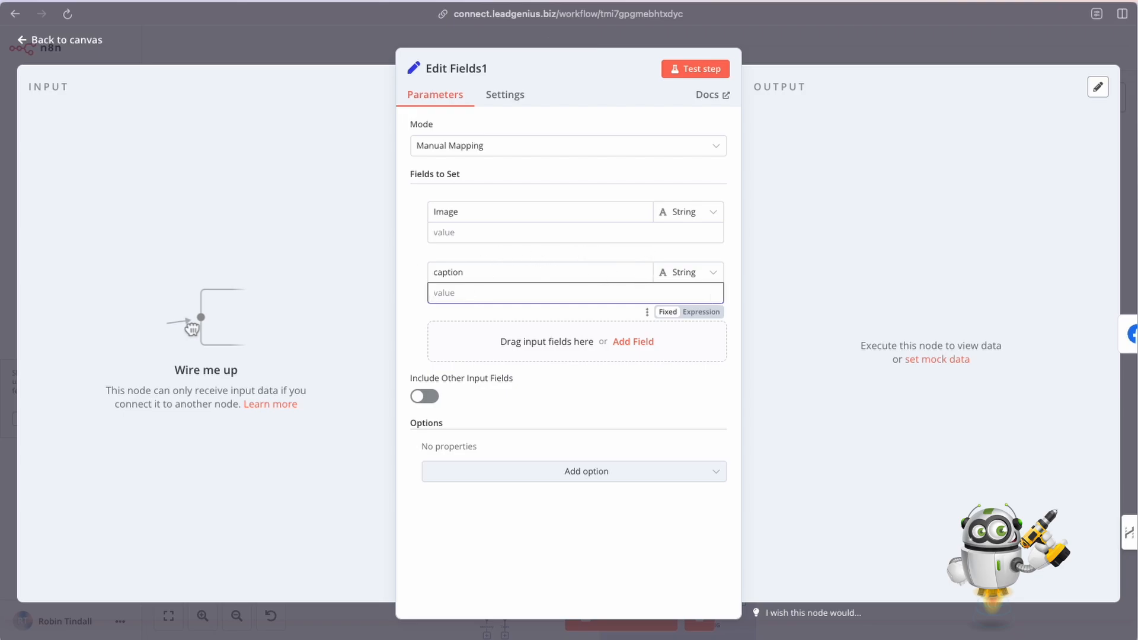
Open google.com in a new browser tab
key(super+t)
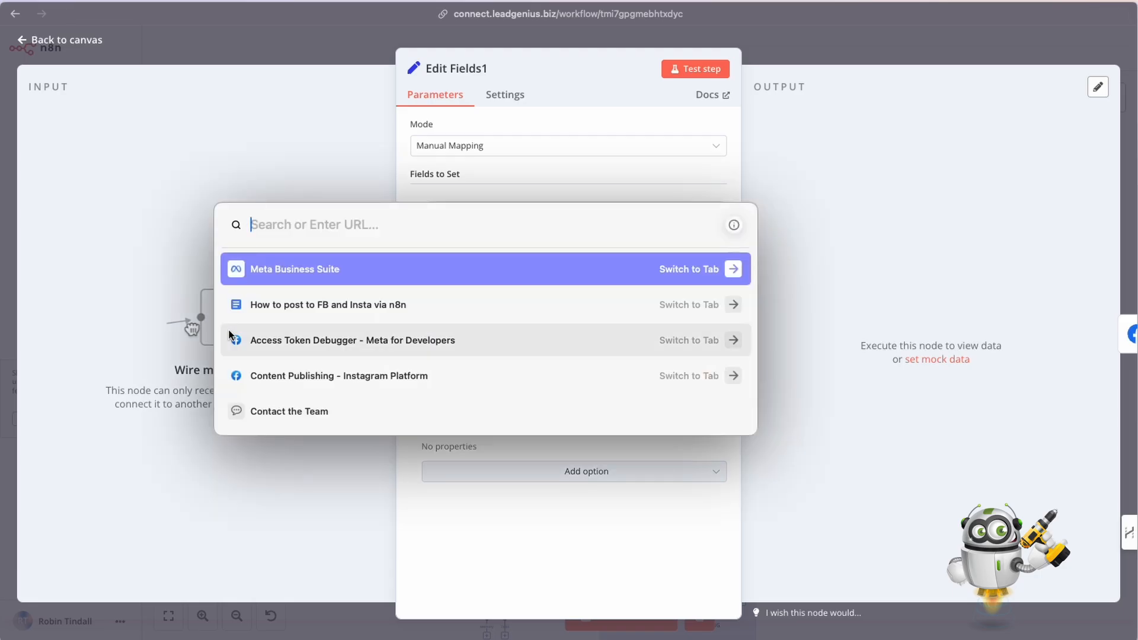
text(google)
key(BackSpace)
key(BackSpace)
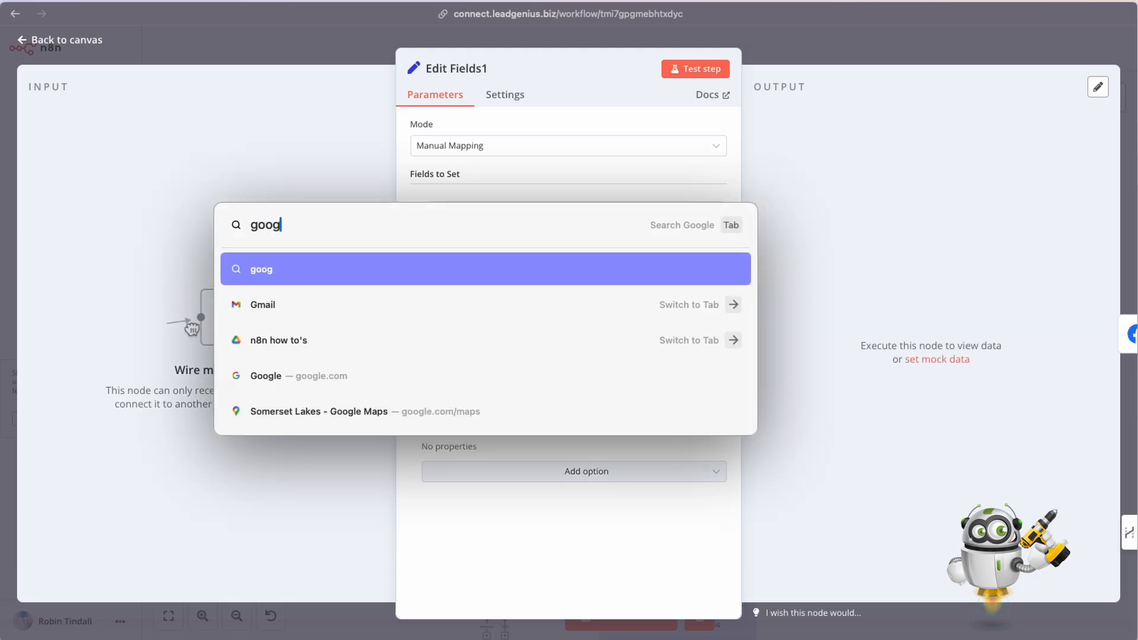
text(le.com)
key(Return)
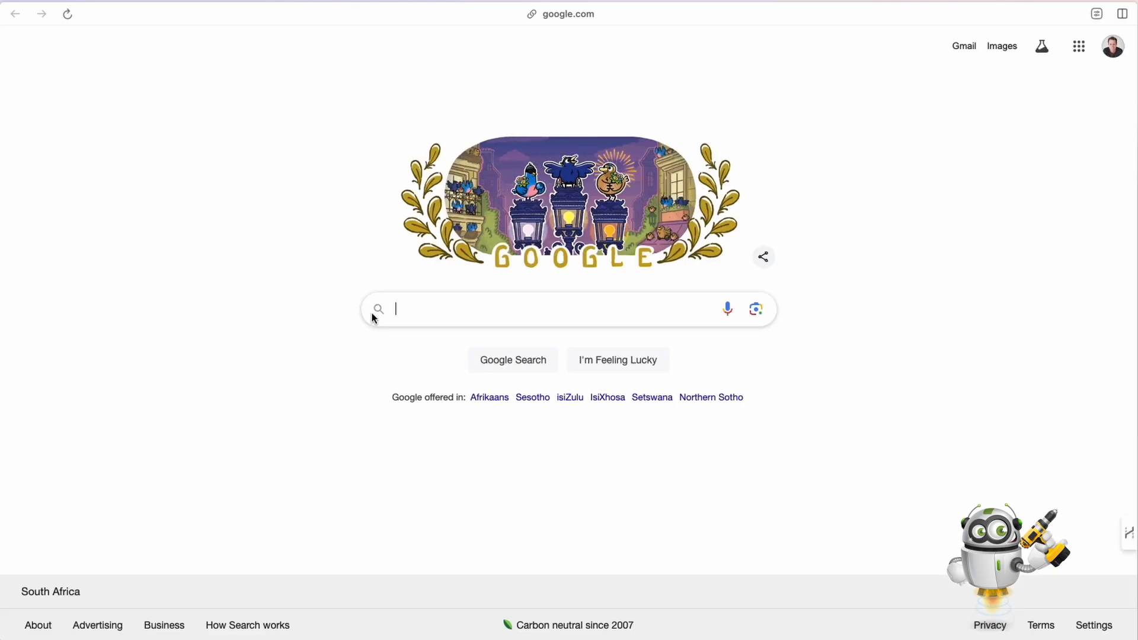
Search Google for rugby and show the image results
click(374, 319)
text(rugby)
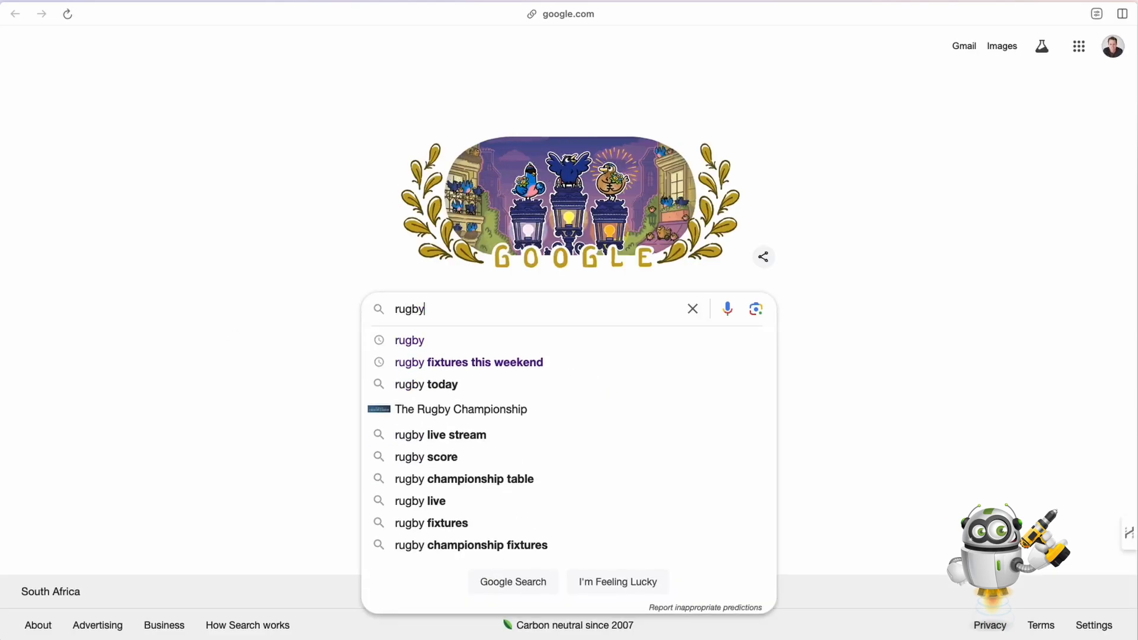
key(Return)
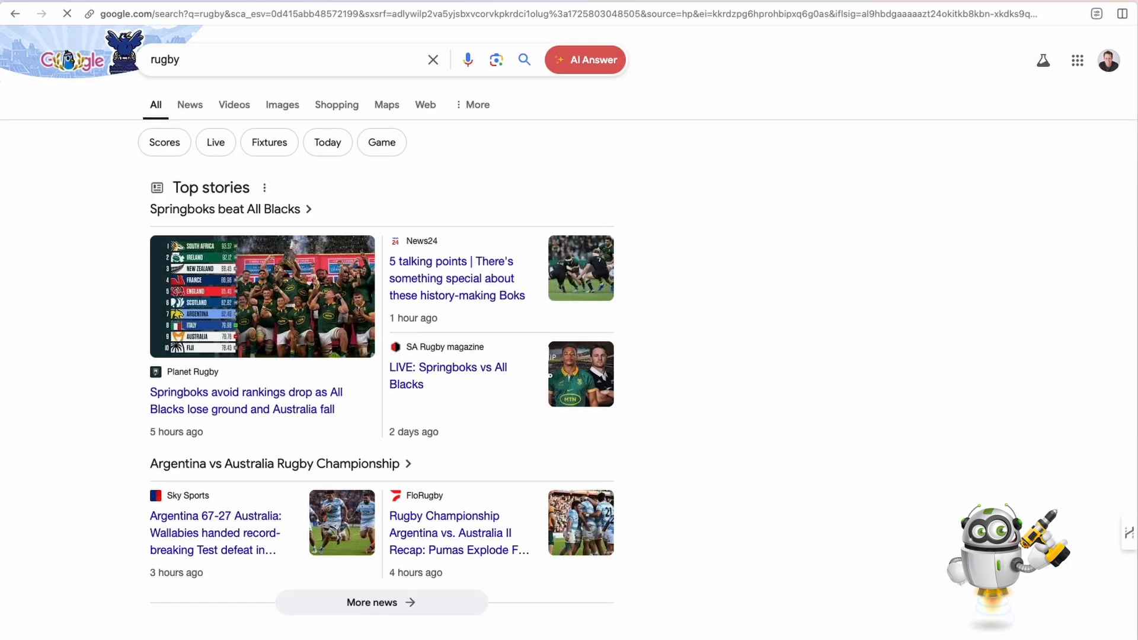
click(281, 106)
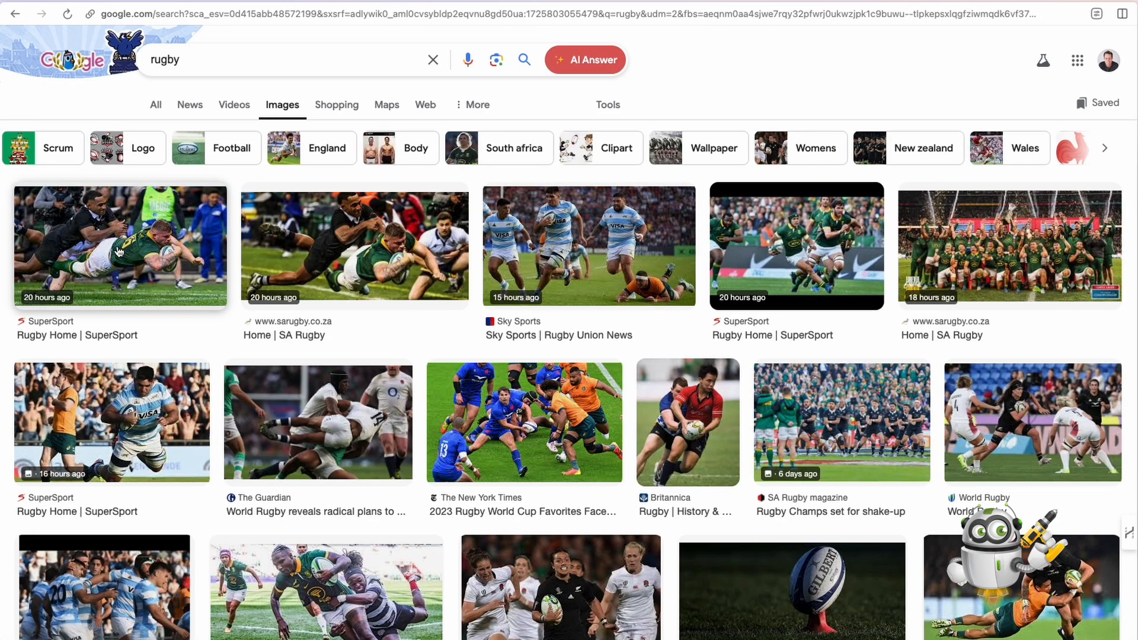
Visit the SuperSport page of the first image result and copy the image address of its lead story photo
click(118, 251)
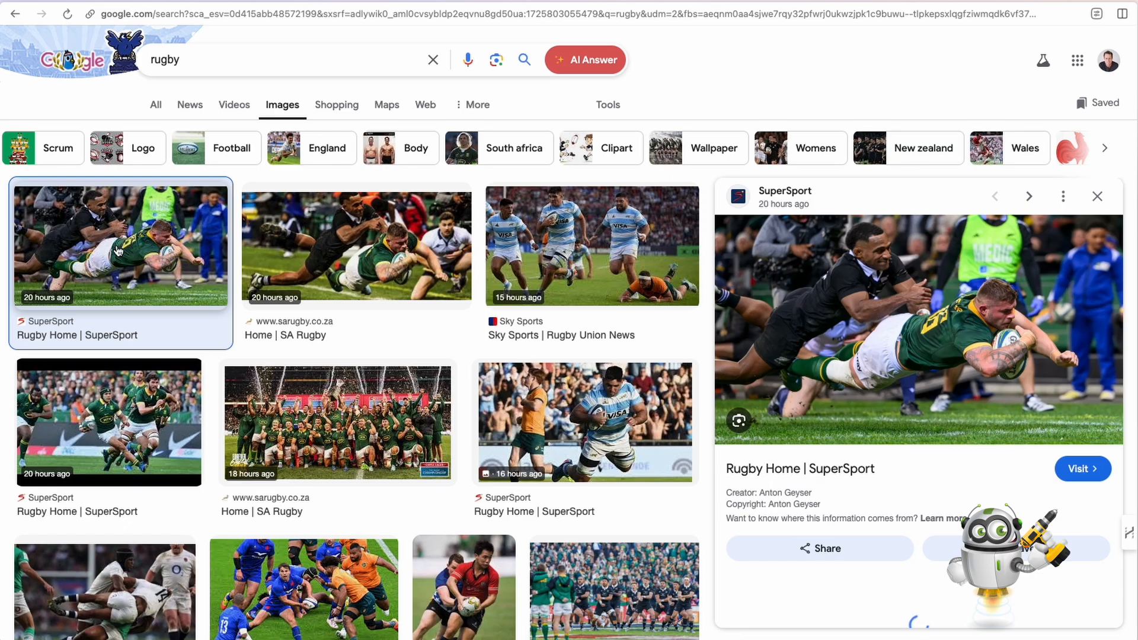
click(1079, 473)
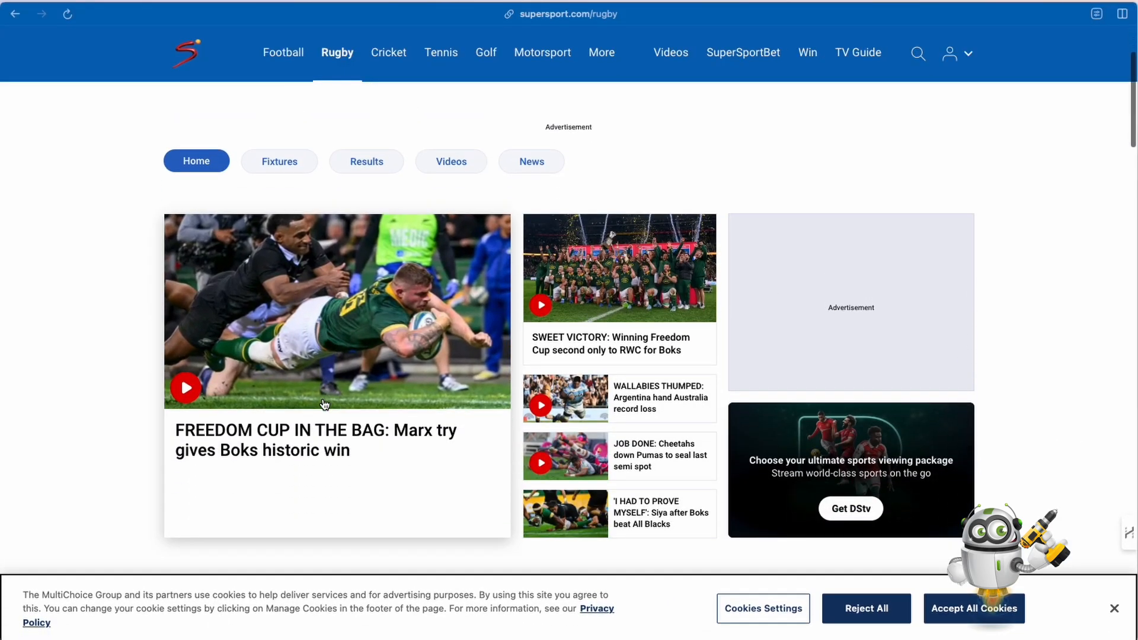
scroll(325, 404, down, 3)
right_click(325, 210)
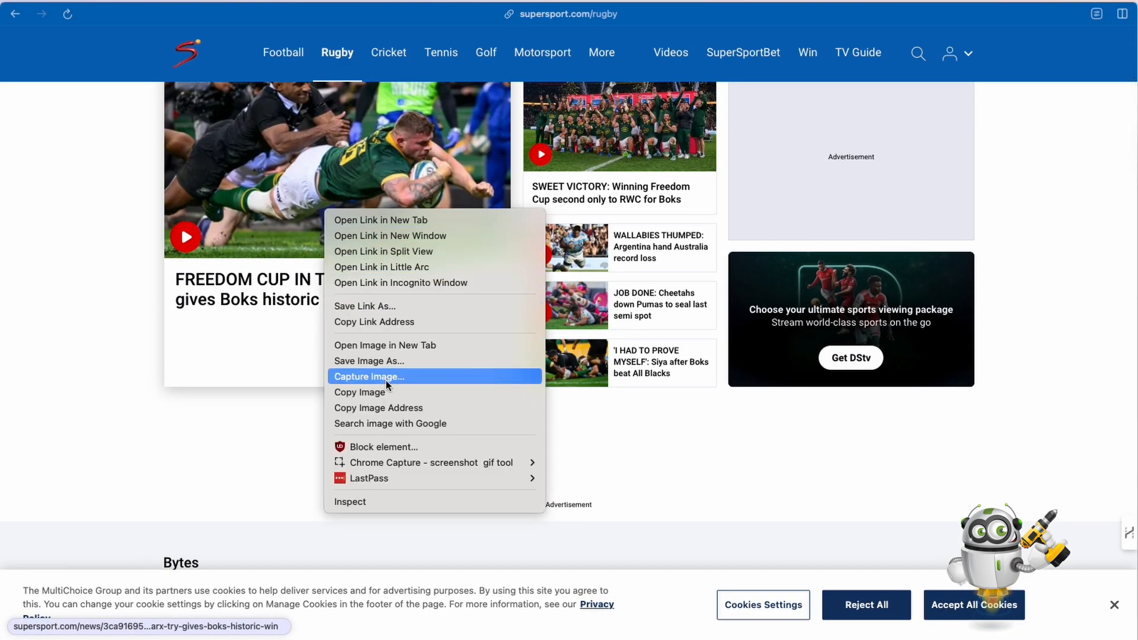
click(374, 408)
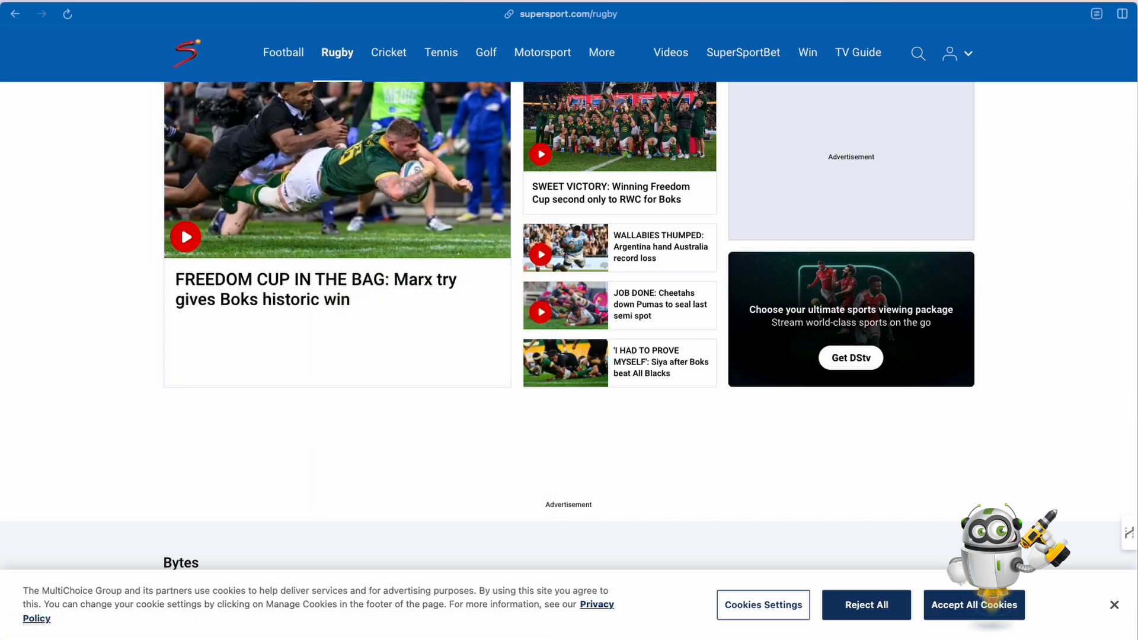
Back in n8n, paste the copied SuperSport image address as the value of the Image field in Edit Fields1
key(ctrl+Tab)
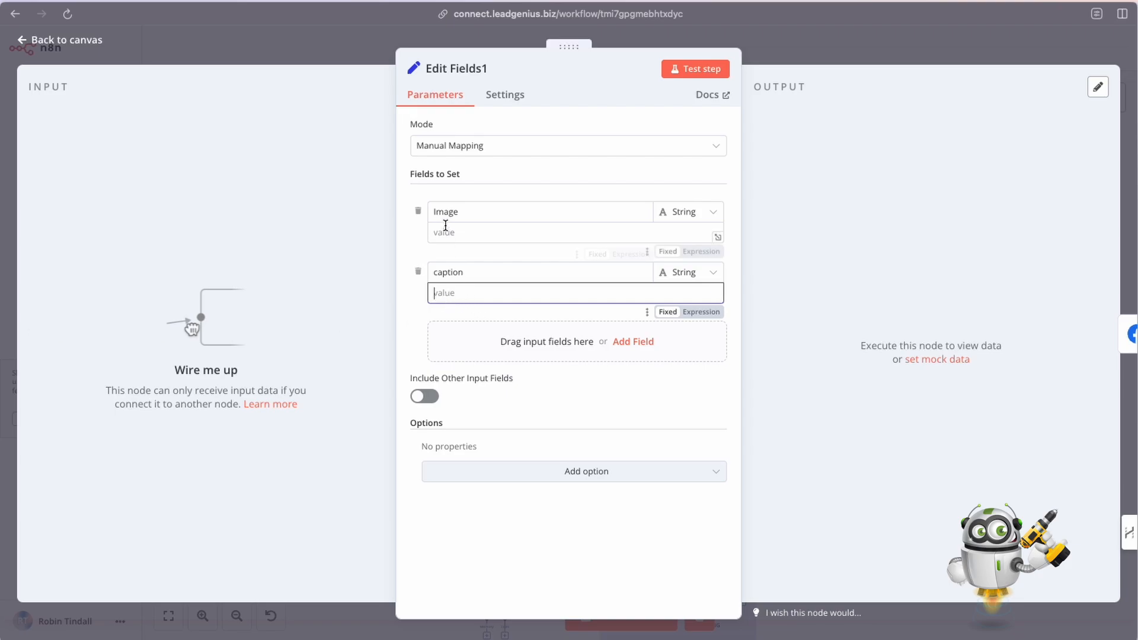
click(475, 236)
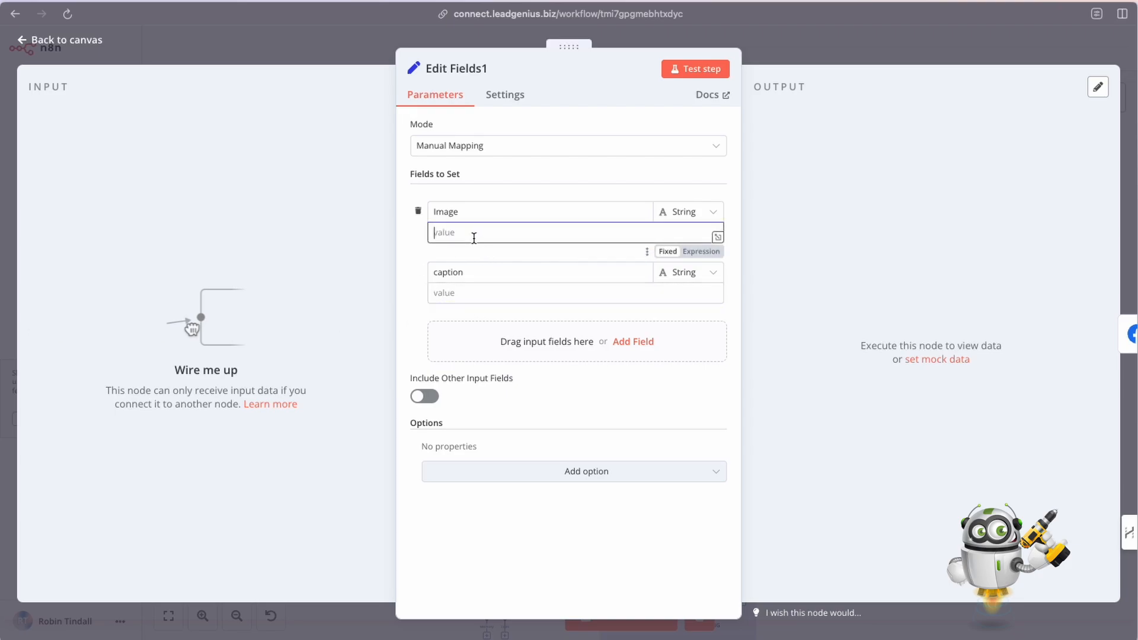
key(ctrl+v)
scroll(474, 238, left, 3)
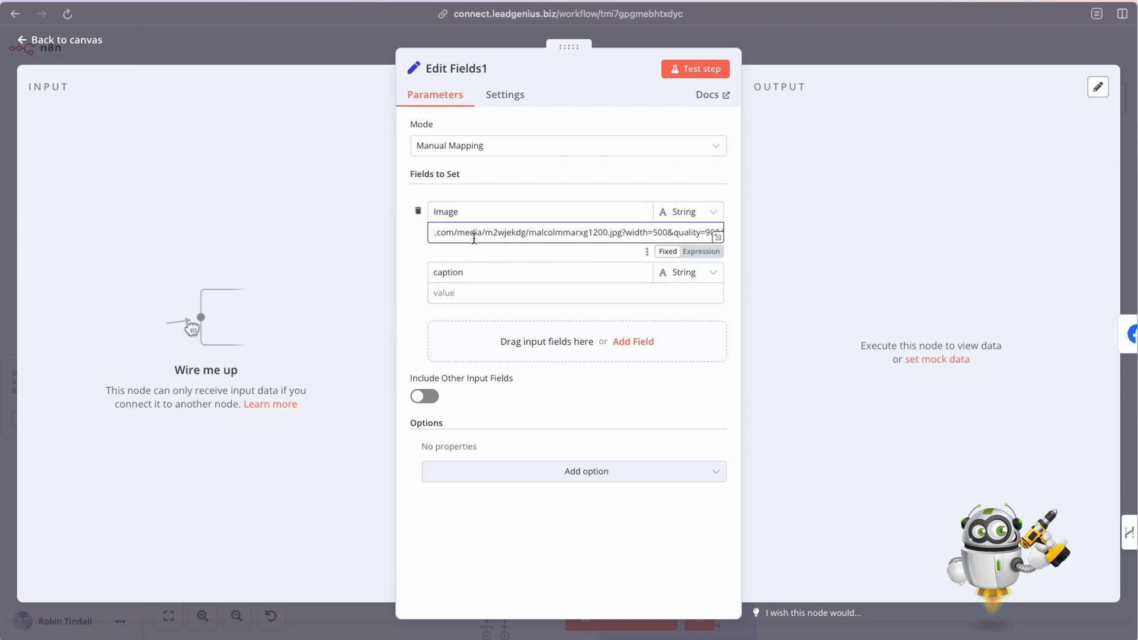
scroll(474, 238, right, 3)
scroll(474, 238, left, 3)
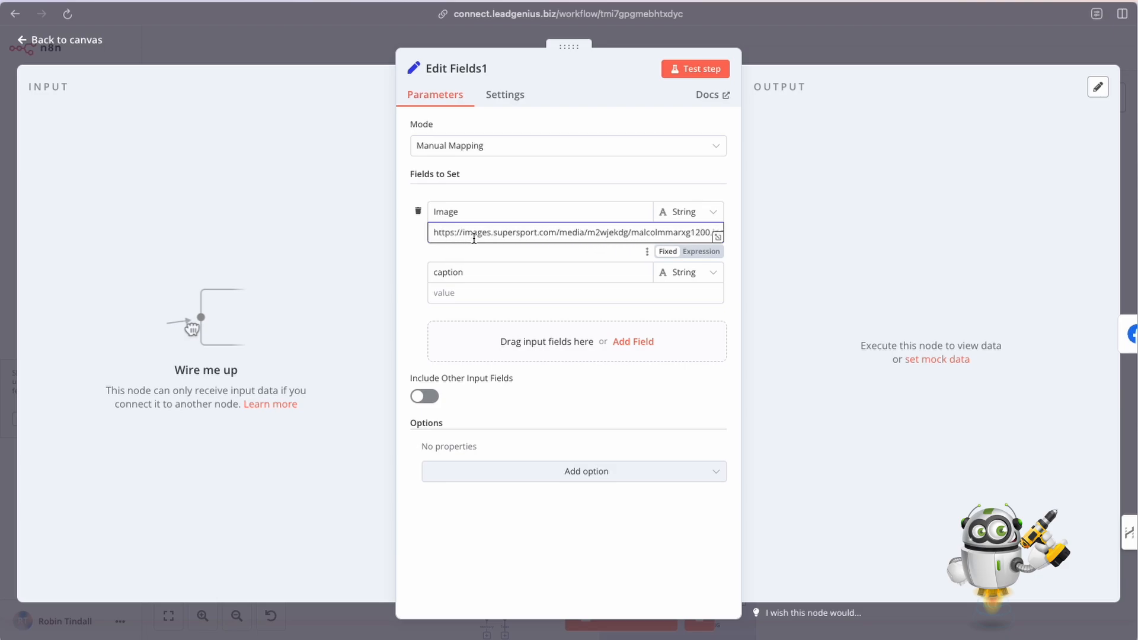
Set the caption field's value to "Malcom Marx scores!", test the Edit Fields1 node and return to the canvas
click(468, 293)
text(Malcom Marx scores!)
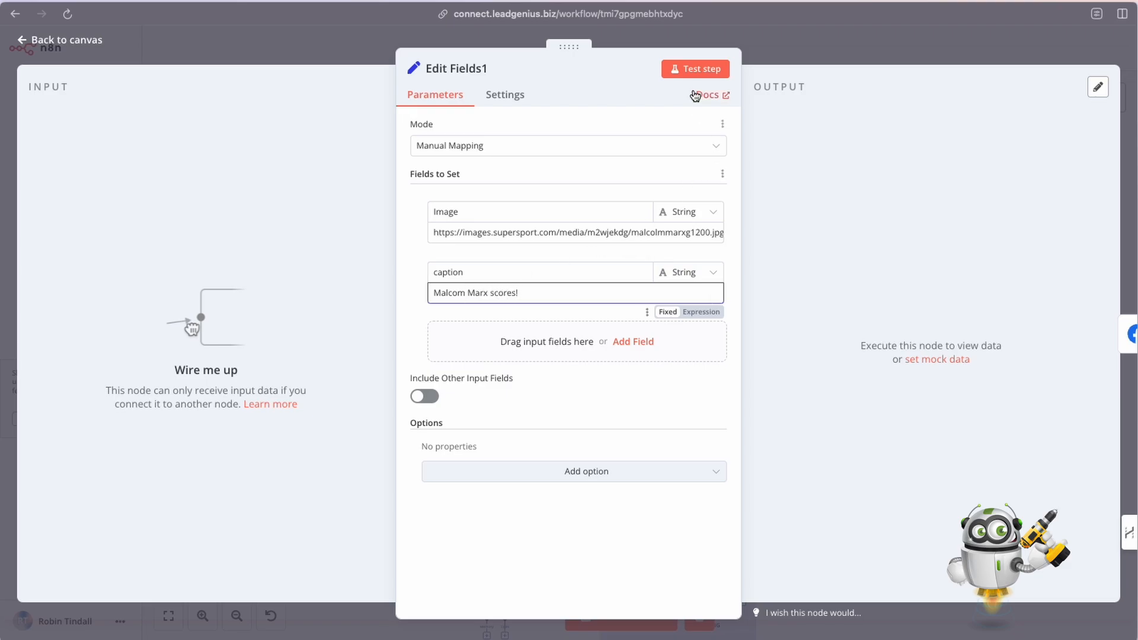
click(698, 70)
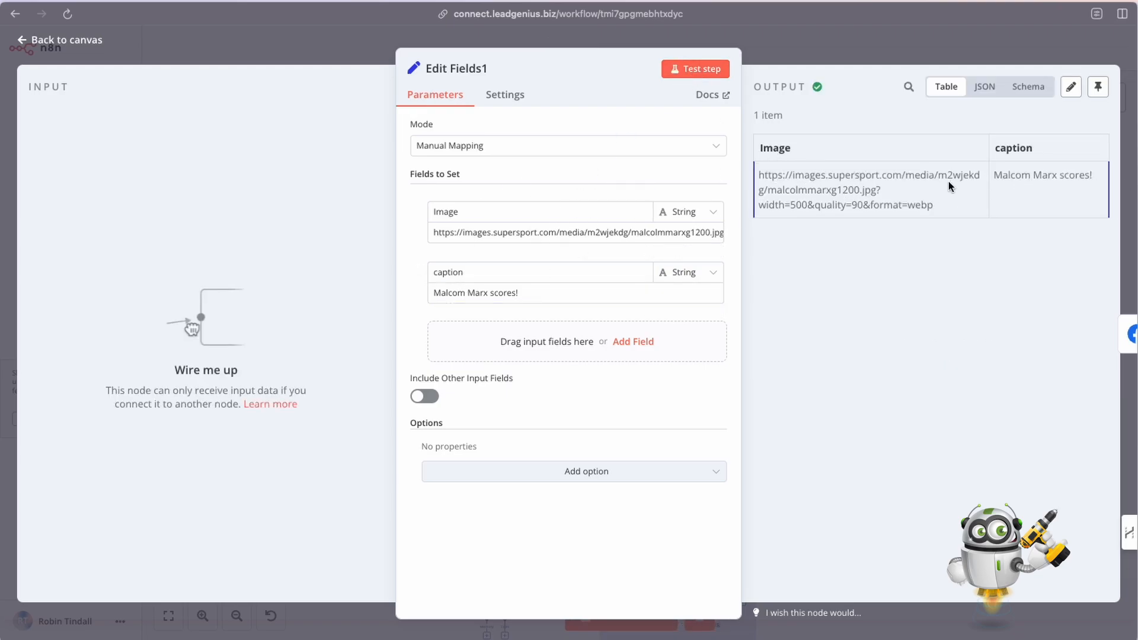
click(827, 59)
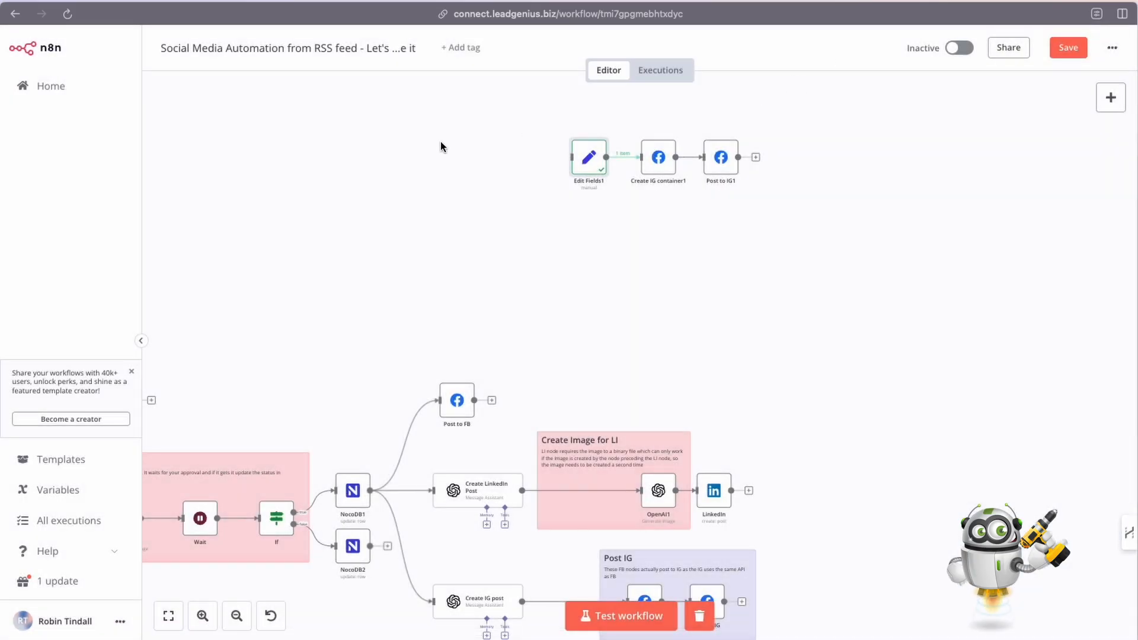
In the Create IG container1 node, append the input's Image field as {{ $json.Image }} to the image_url parameter's value
double_click(657, 164)
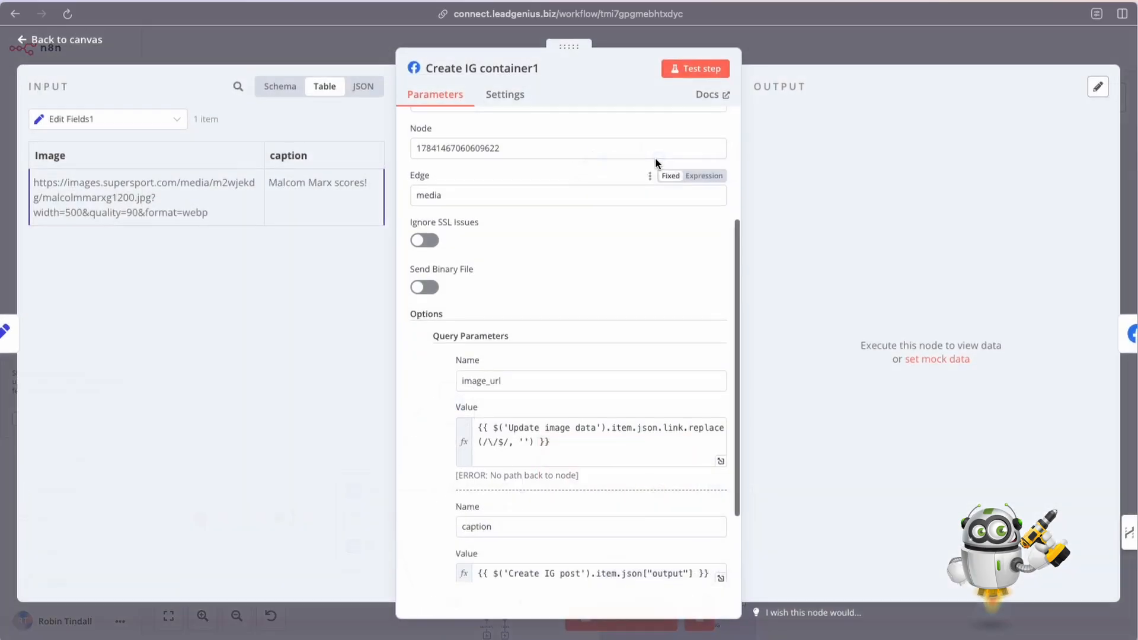
click(577, 446)
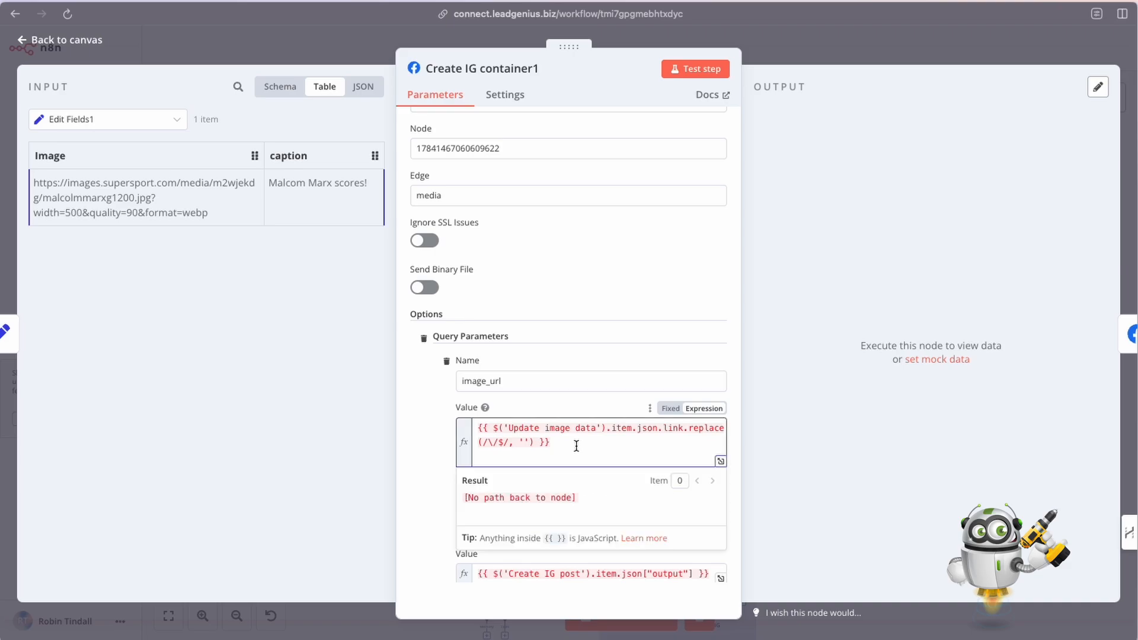
drag(49, 156, 580, 456)
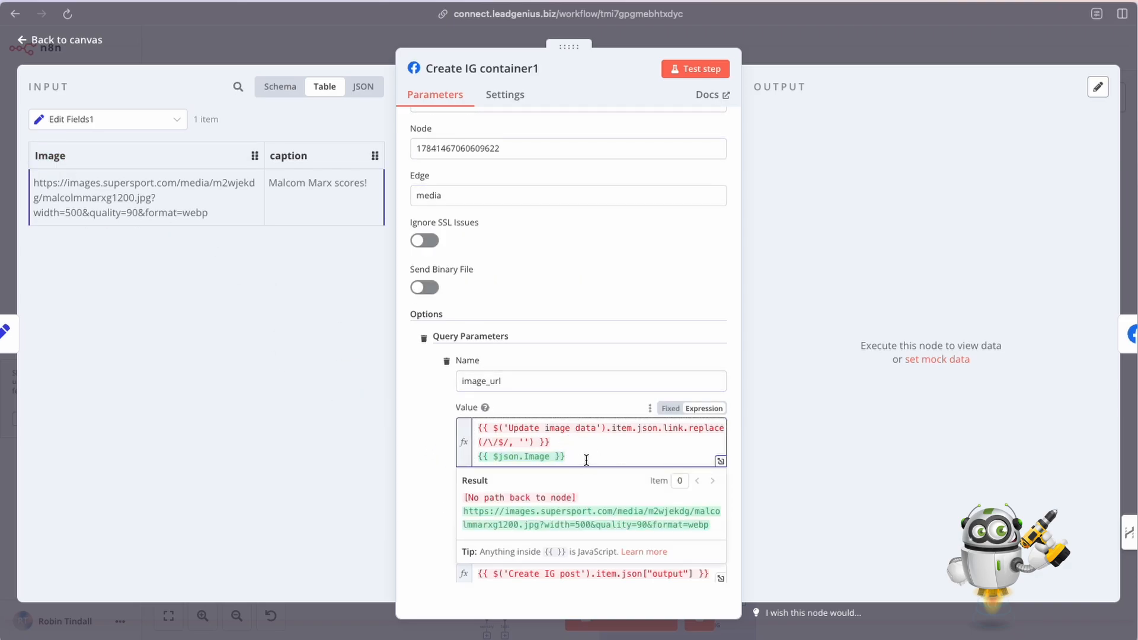
scroll(586, 467, down, 3)
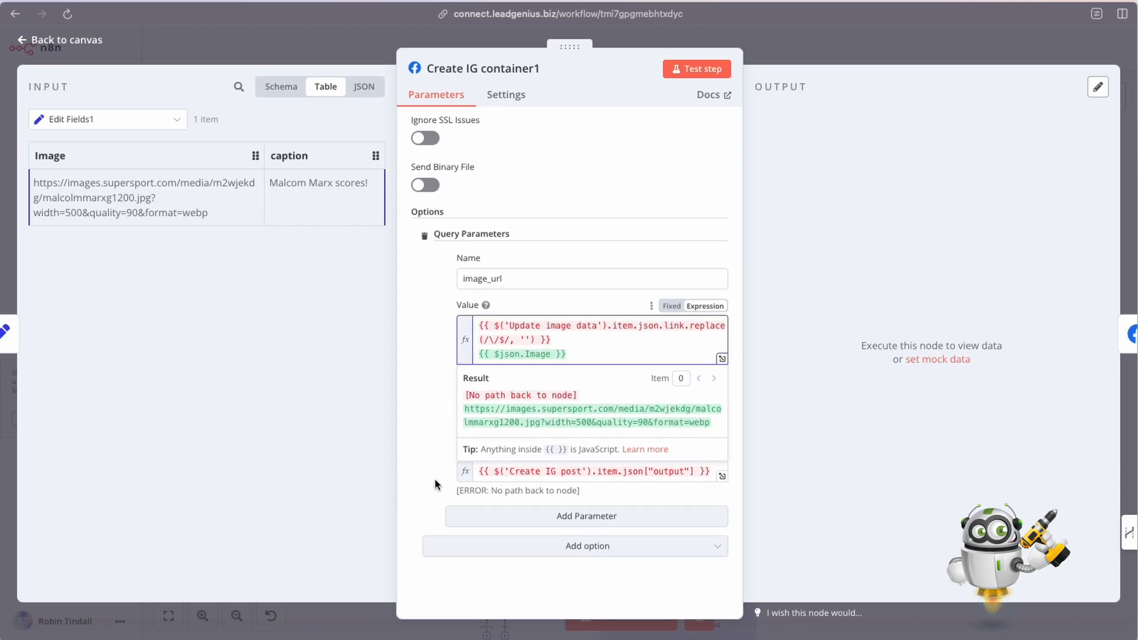
click(435, 484)
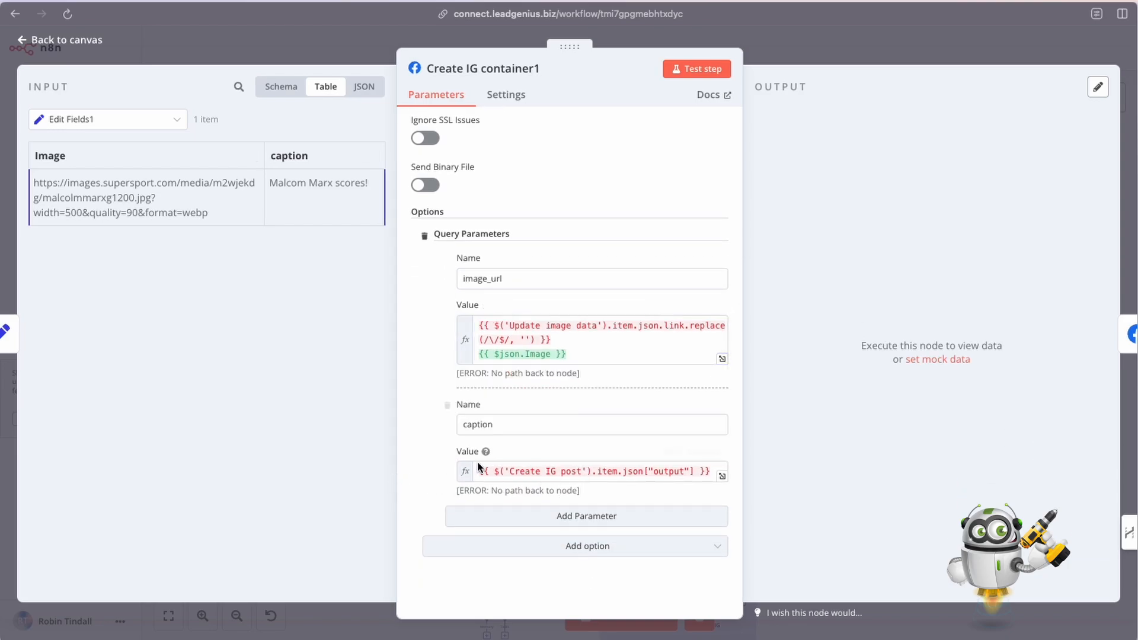
Append {{ $json.caption }} to the caption parameter's value, test the Create IG container1 node and return to the canvas
click(711, 476)
drag(289, 156, 663, 474)
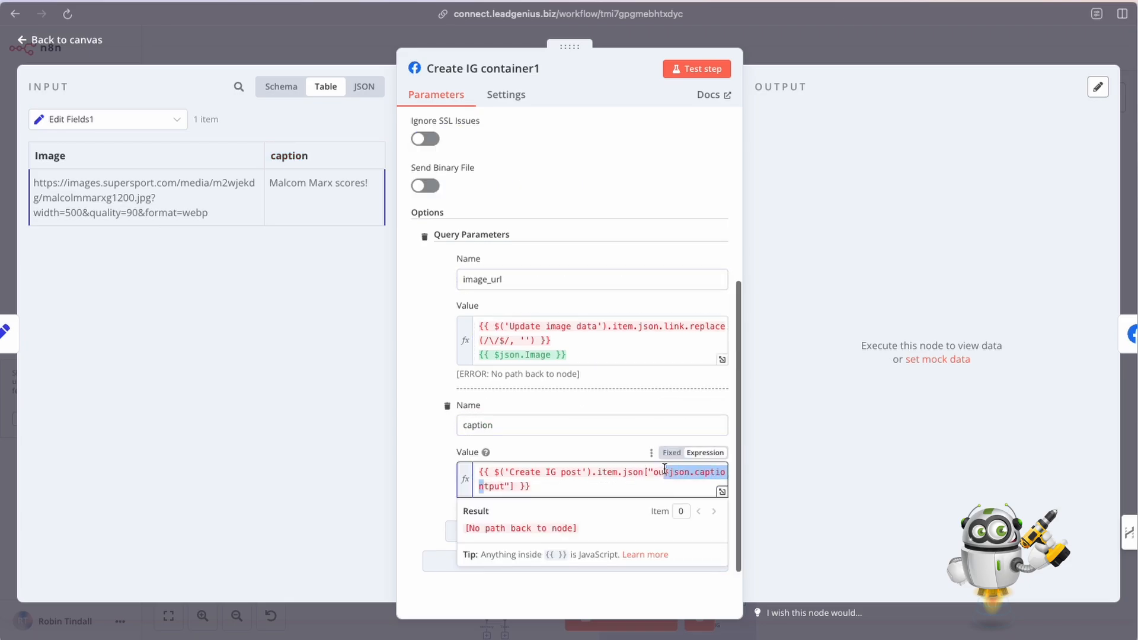
scroll(584, 503, down, 1)
scroll(564, 472, up, 3)
scroll(557, 477, down, 3)
click(543, 474)
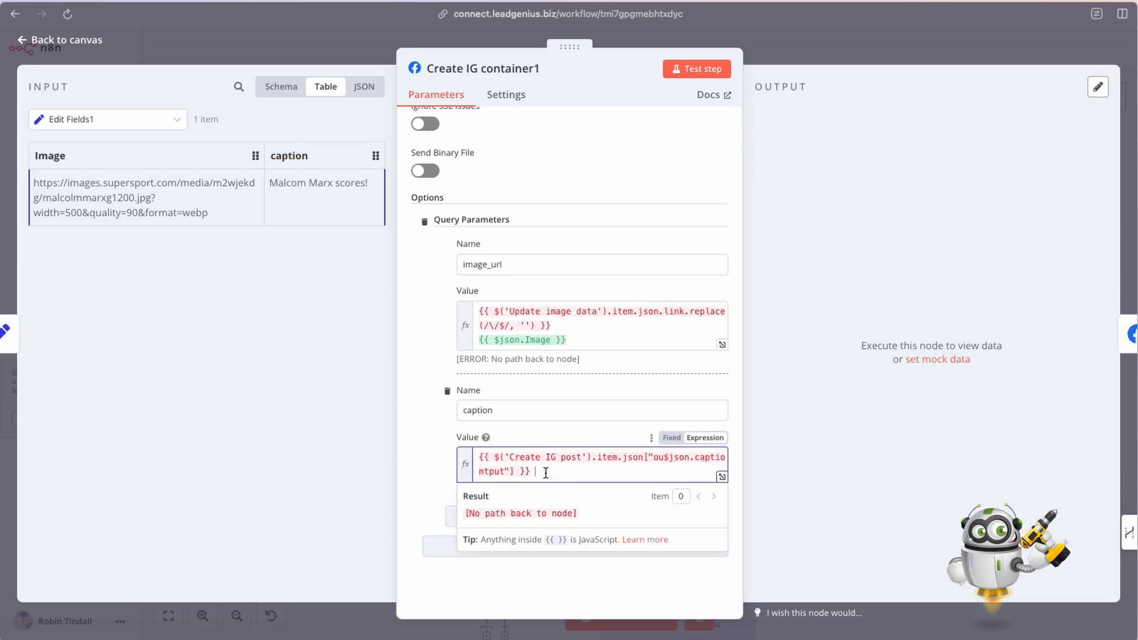
drag(290, 155, 549, 470)
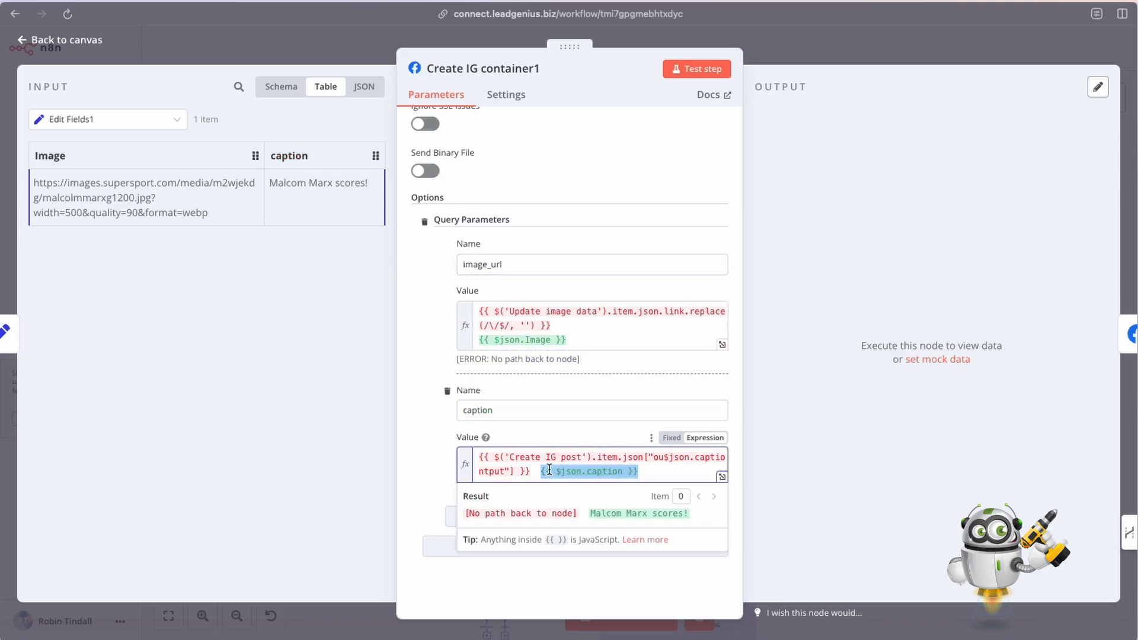
click(697, 70)
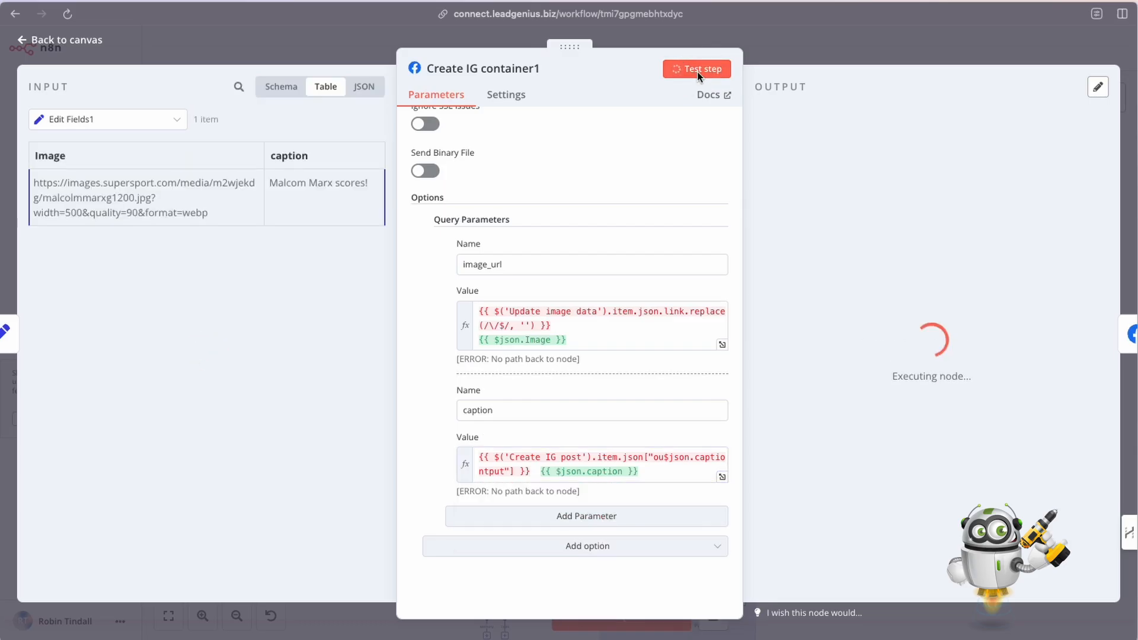
click(809, 55)
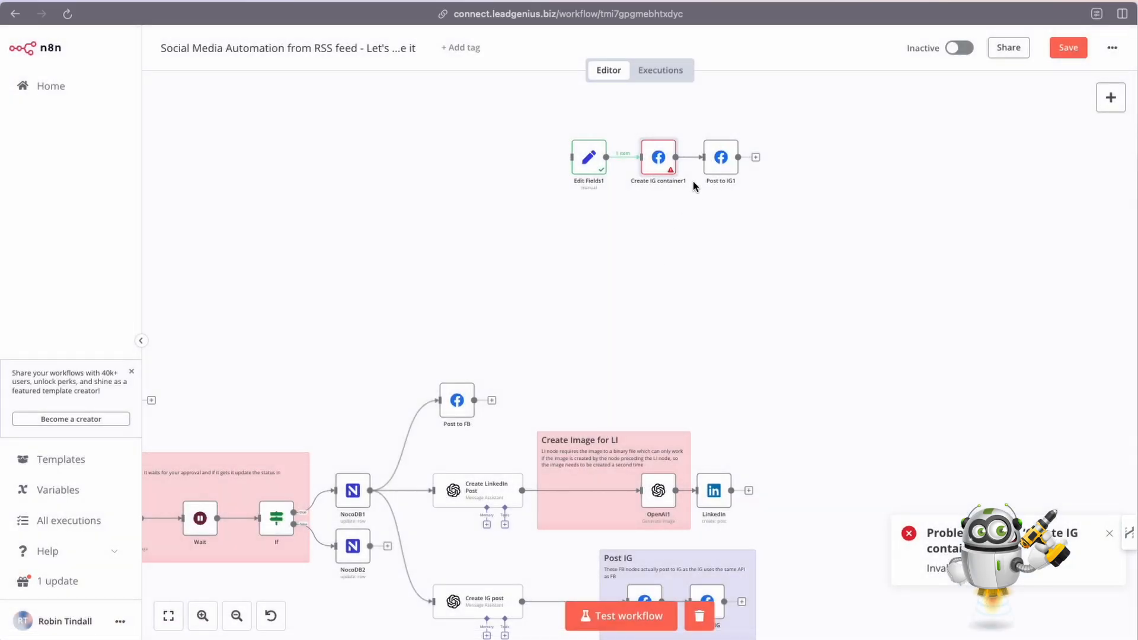
Check the query parameters of the Post to IG1 node, and reopen the Create IG container1 node to review its output
double_click(720, 157)
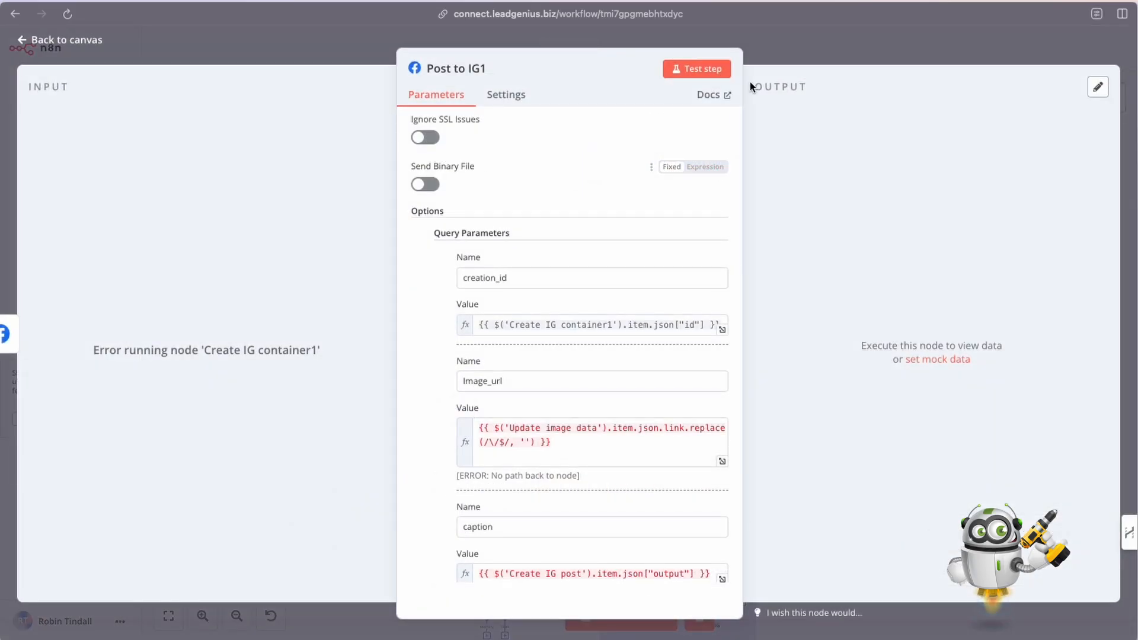
click(790, 56)
double_click(659, 160)
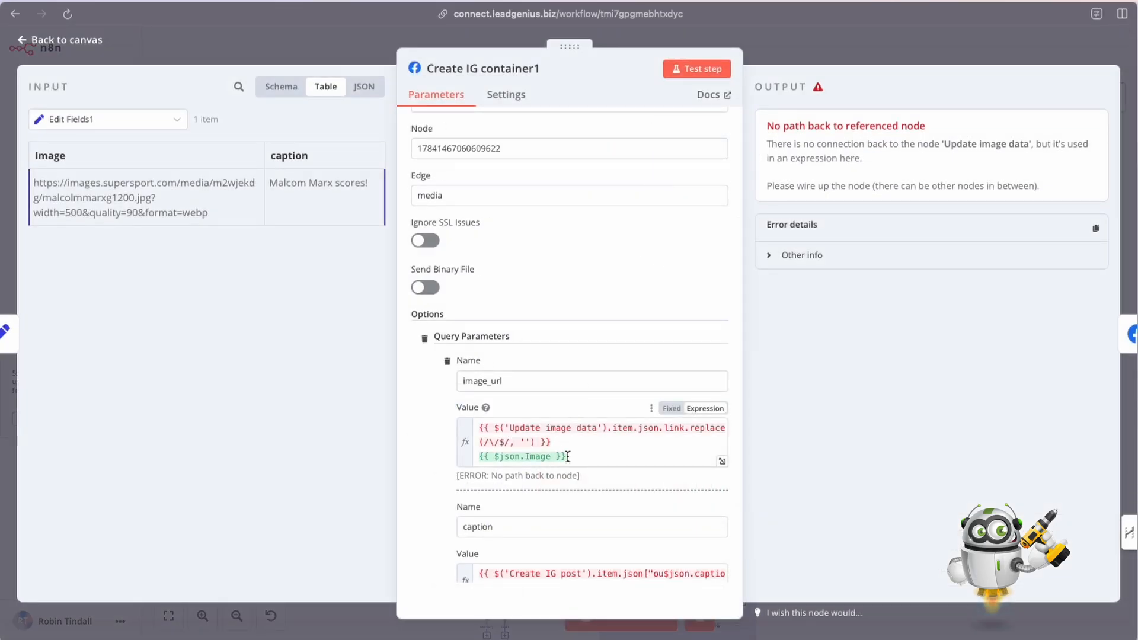
Open the image_url parameter's value of the Create IG container1 node in the expanded expression editor
click(166, 121)
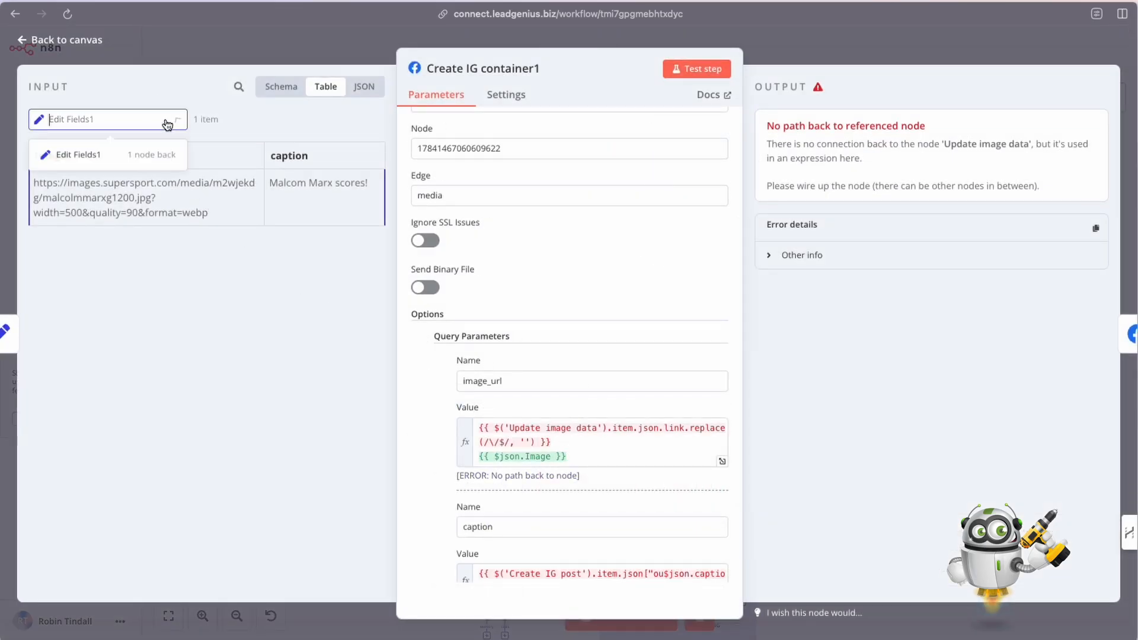
click(420, 369)
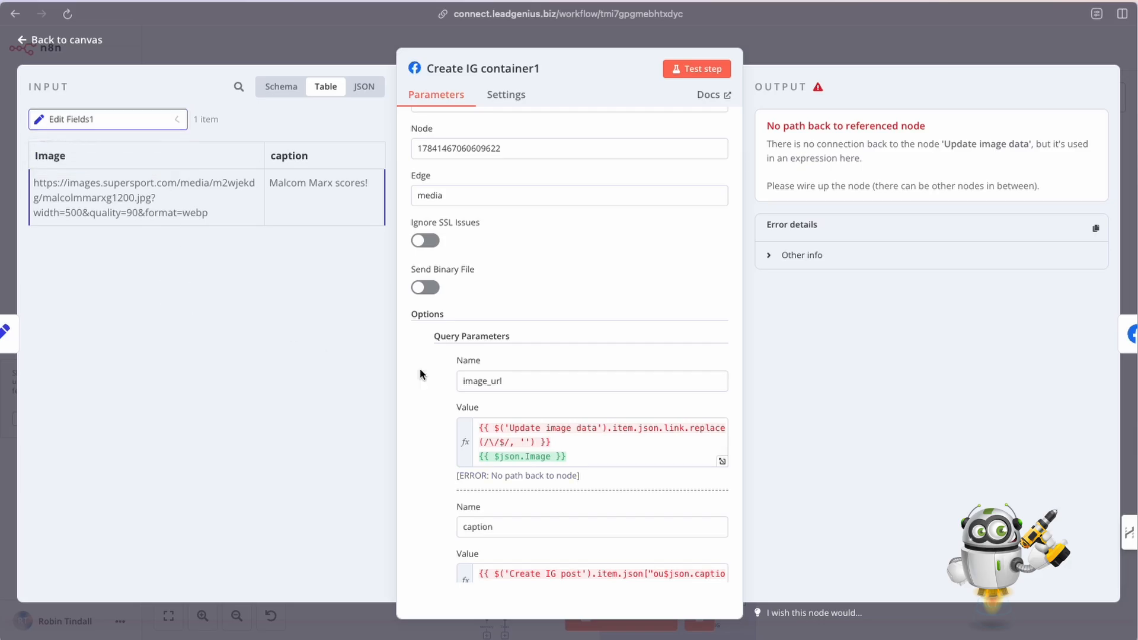
click(722, 461)
click(433, 151)
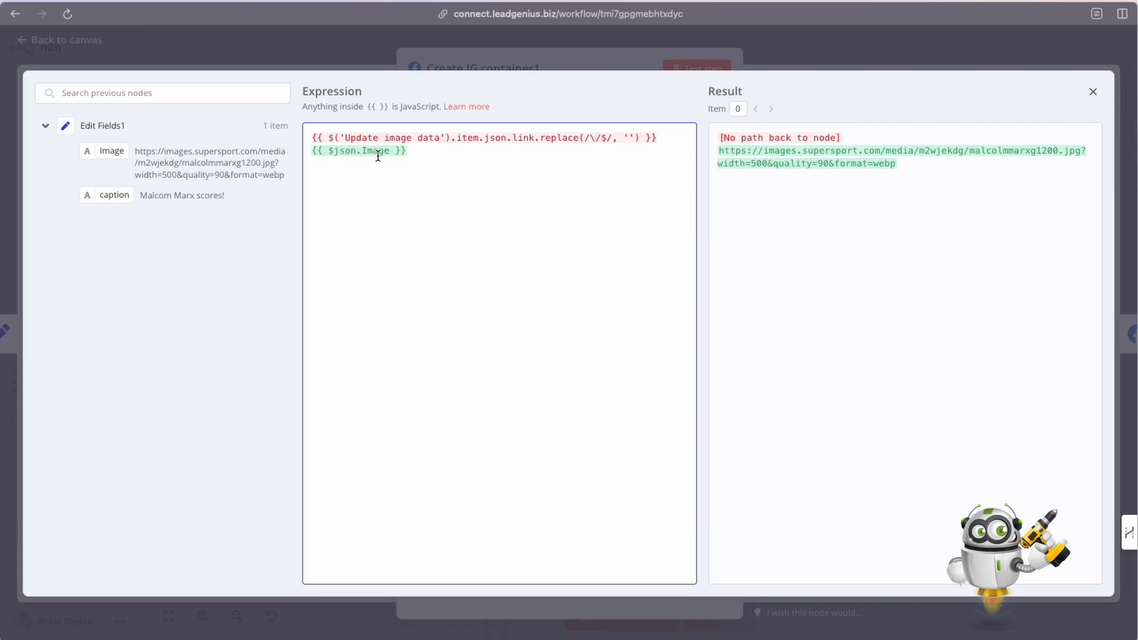
drag(409, 151, 310, 152)
click(418, 192)
drag(111, 151, 348, 175)
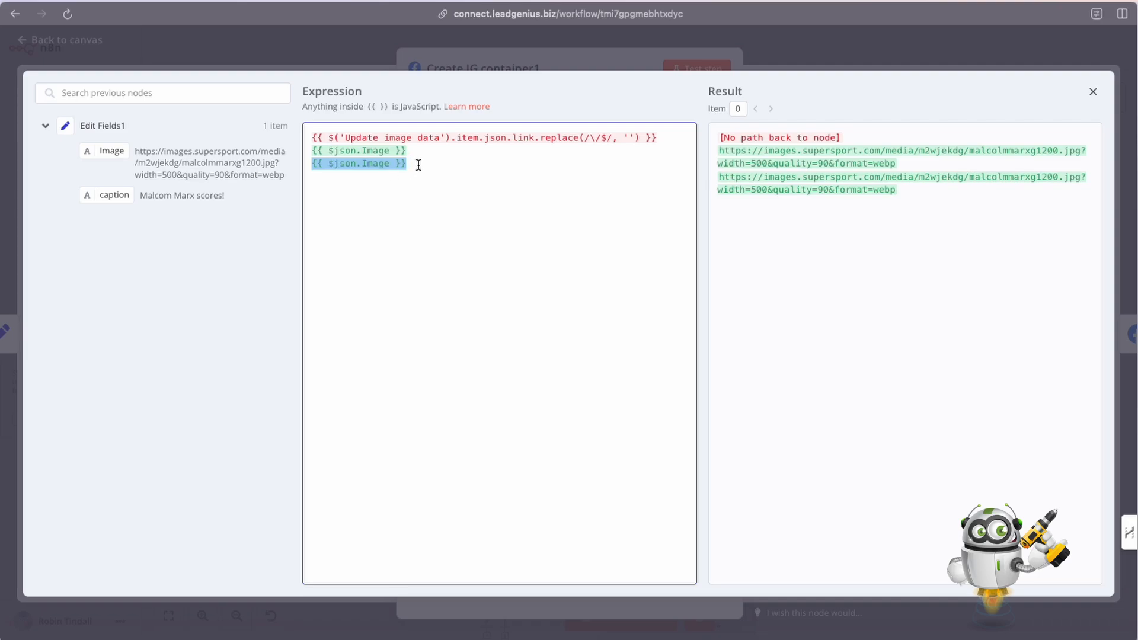
key(BackSpace)
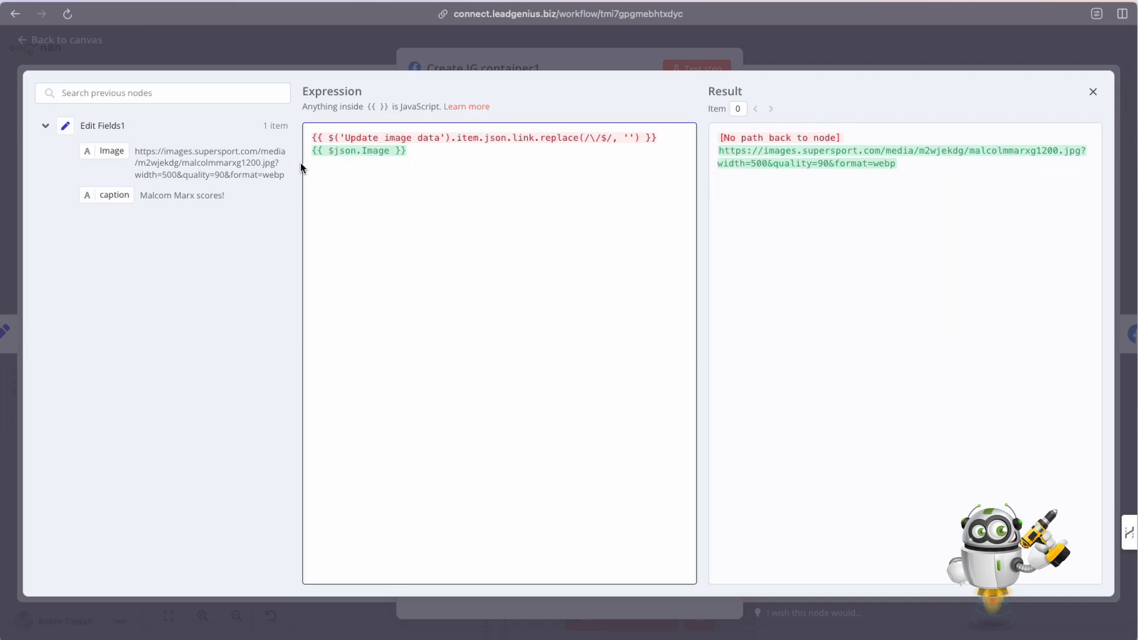
click(46, 128)
click(45, 127)
drag(108, 152, 356, 166)
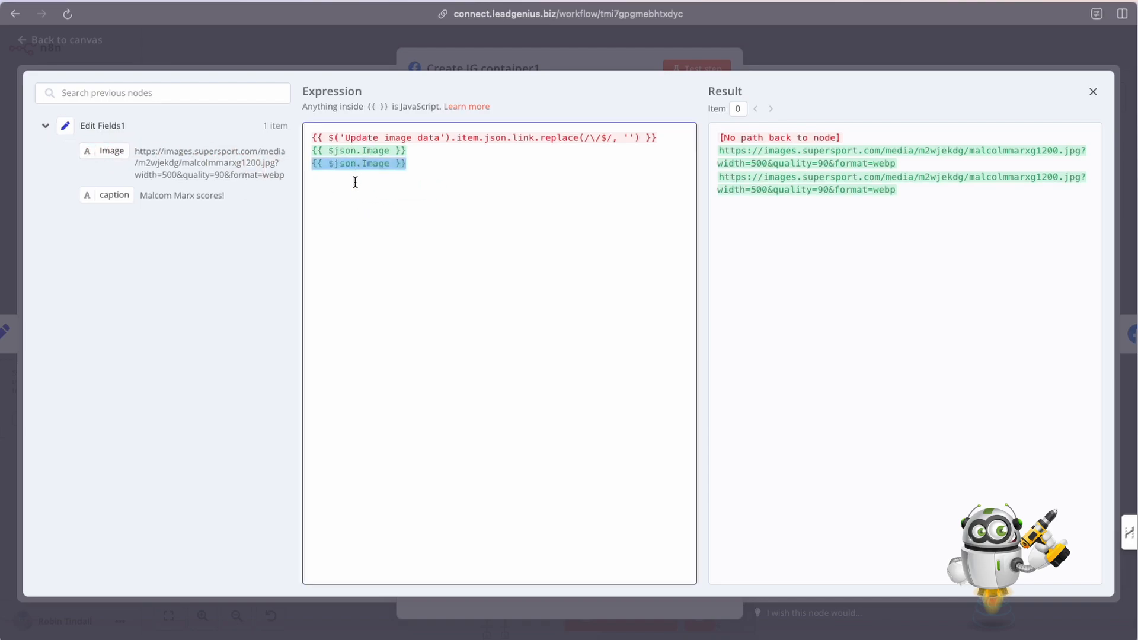
drag(435, 164, 303, 159)
key(BackSpace)
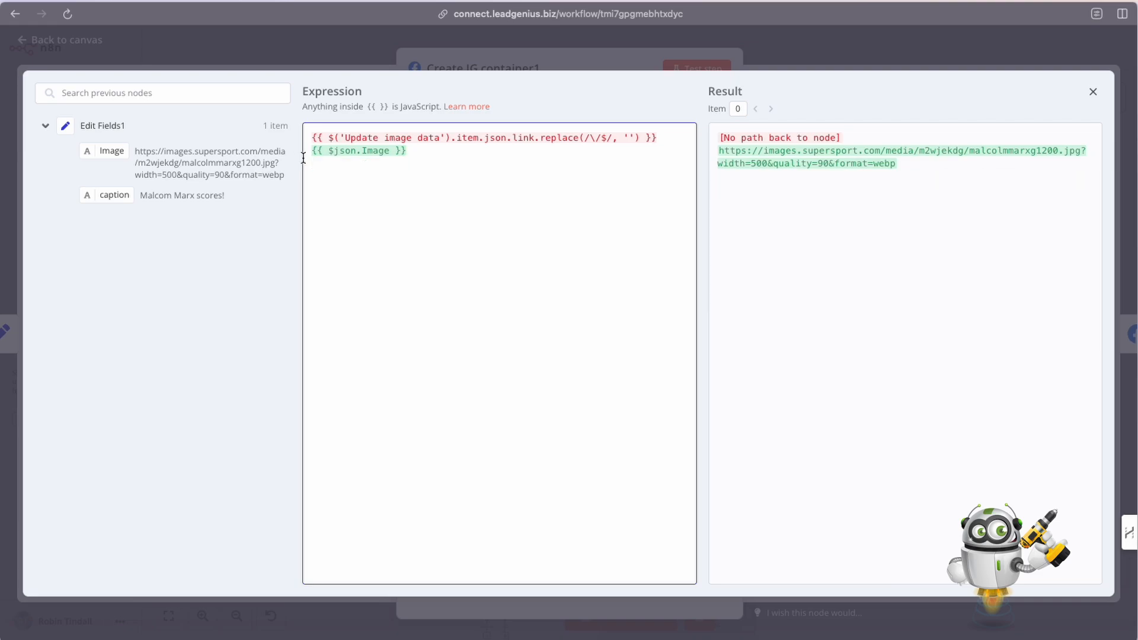
Remove the 'Update image data' expression from the image_url value, keeping only {{ $json.Image }}, and close the expression editor
drag(311, 152, 307, 140)
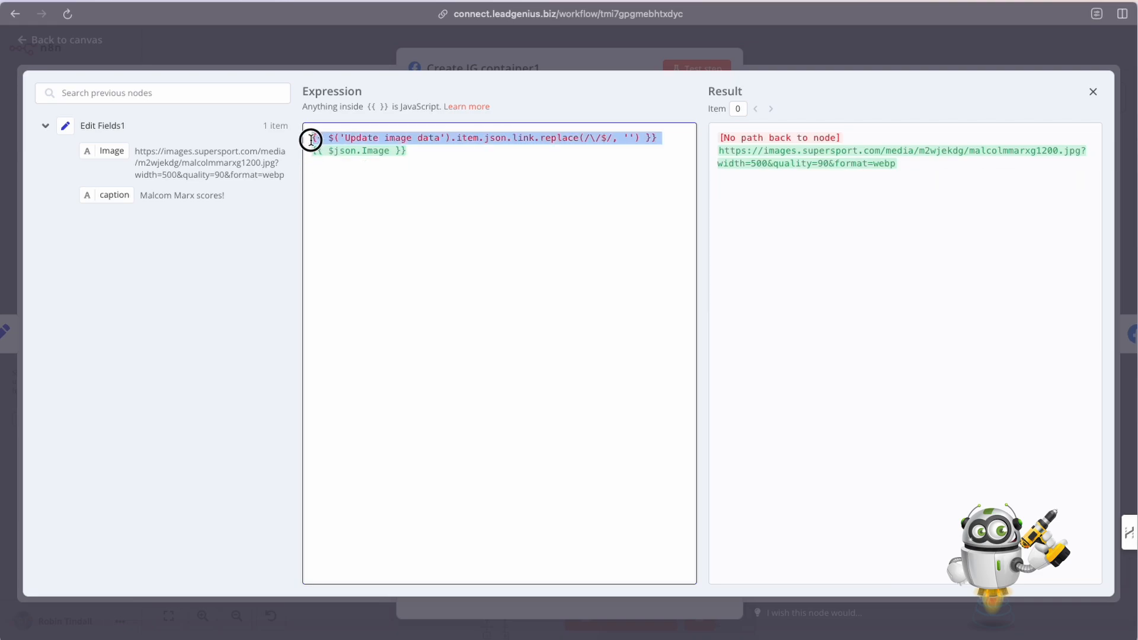
key(BackSpace)
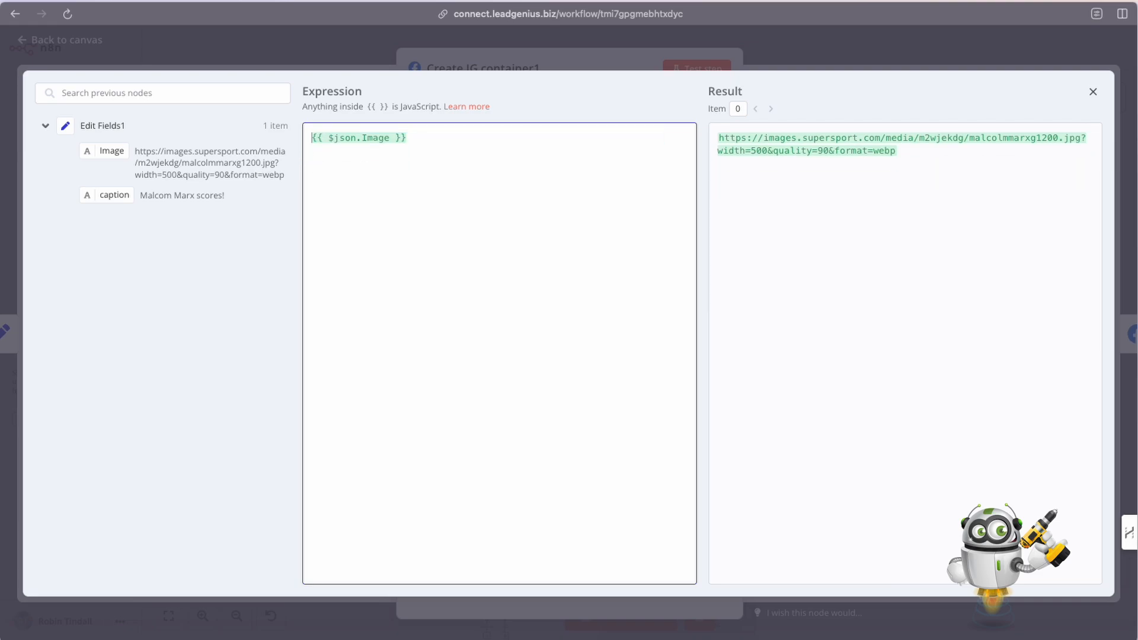
click(1093, 91)
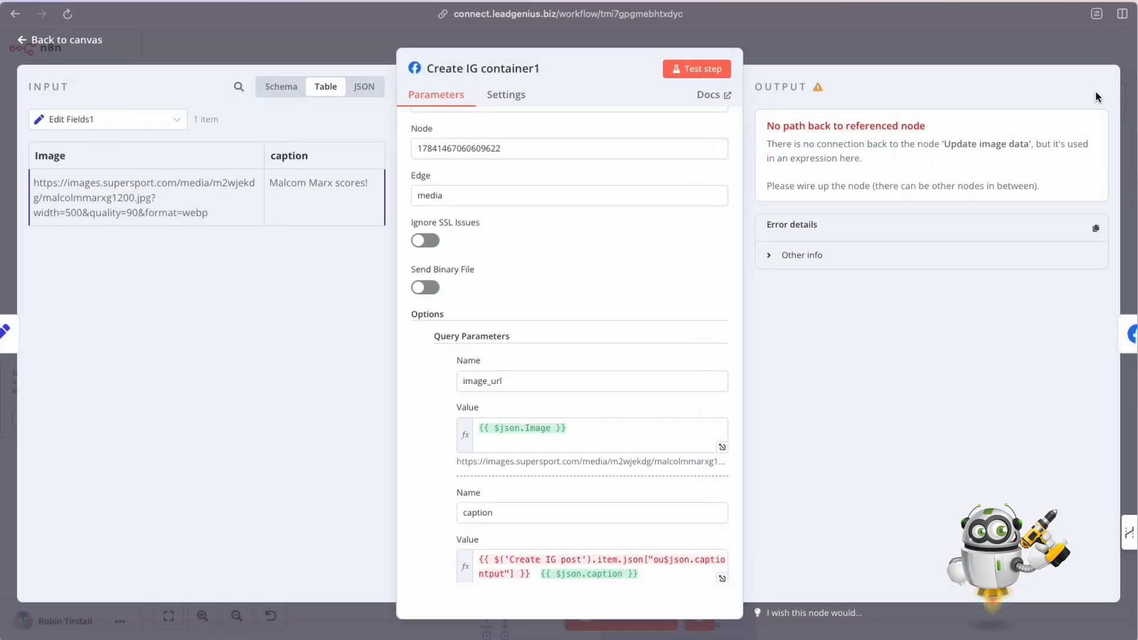
Remove the 'Create IG post' expression from the caption parameter's value, keeping only {{ $json.caption }}, and return to the canvas
scroll(589, 453, down, 2)
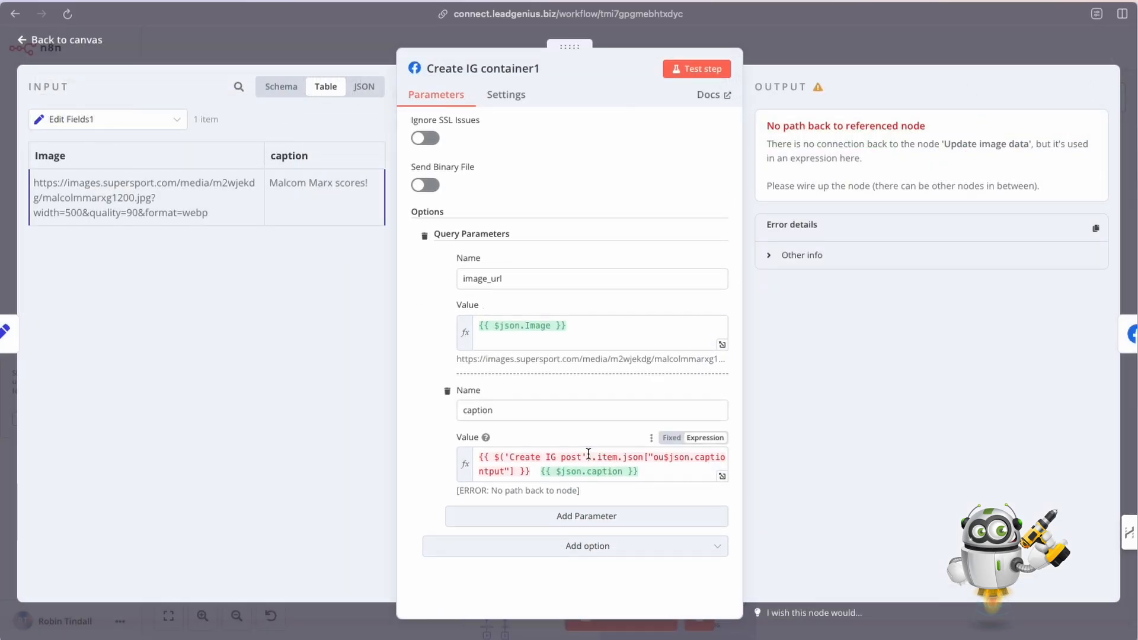
drag(541, 473, 474, 457)
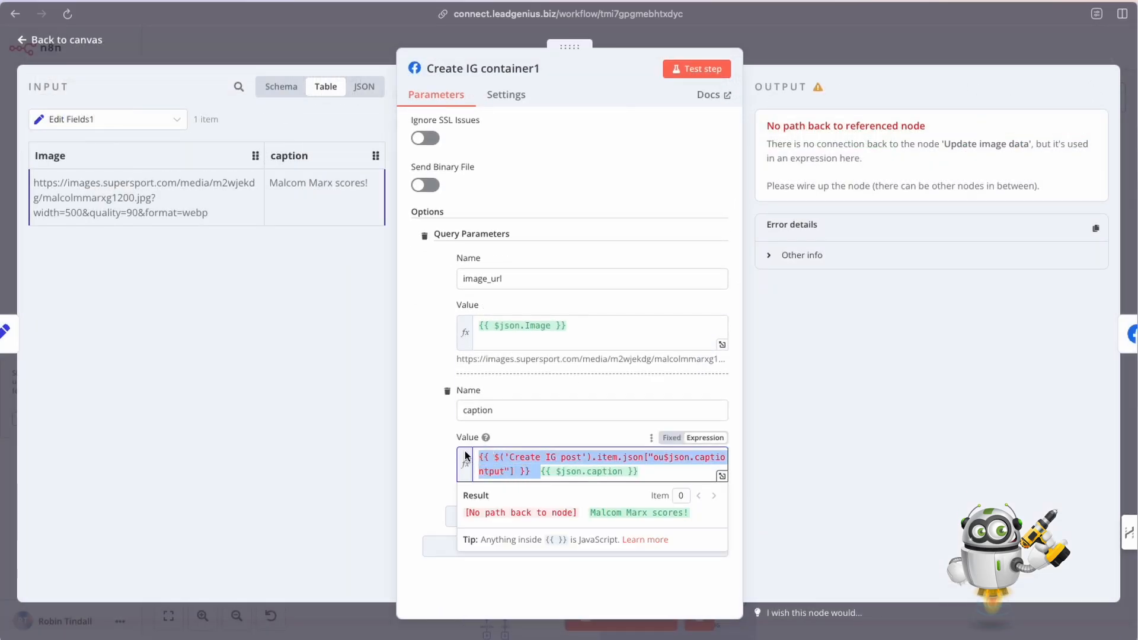
key(BackSpace)
scroll(539, 255, up, 5)
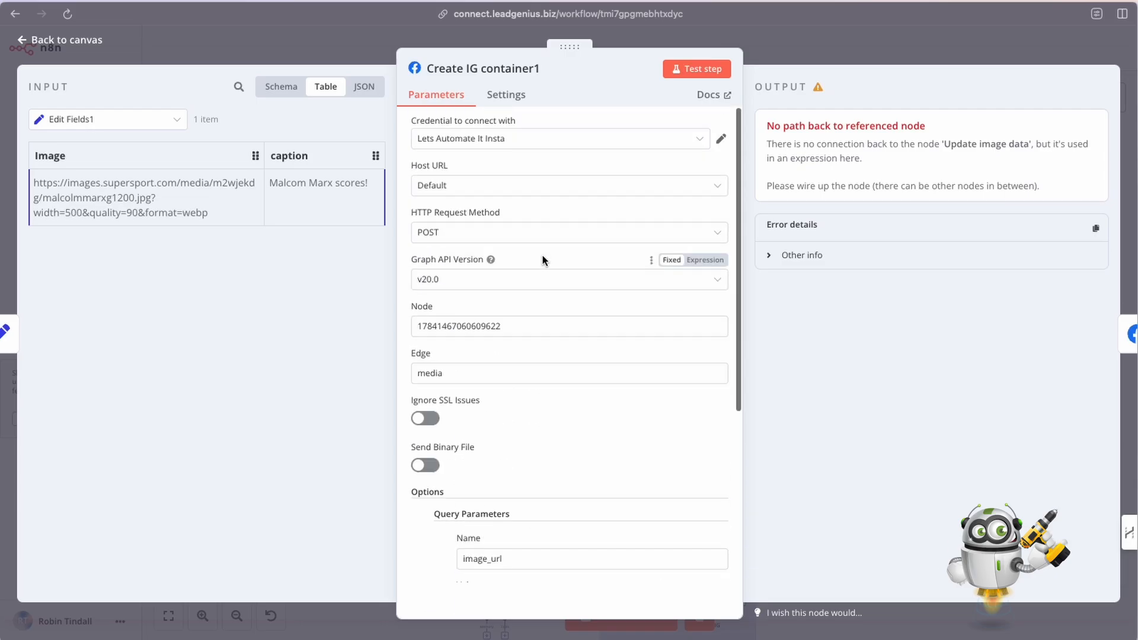
click(792, 55)
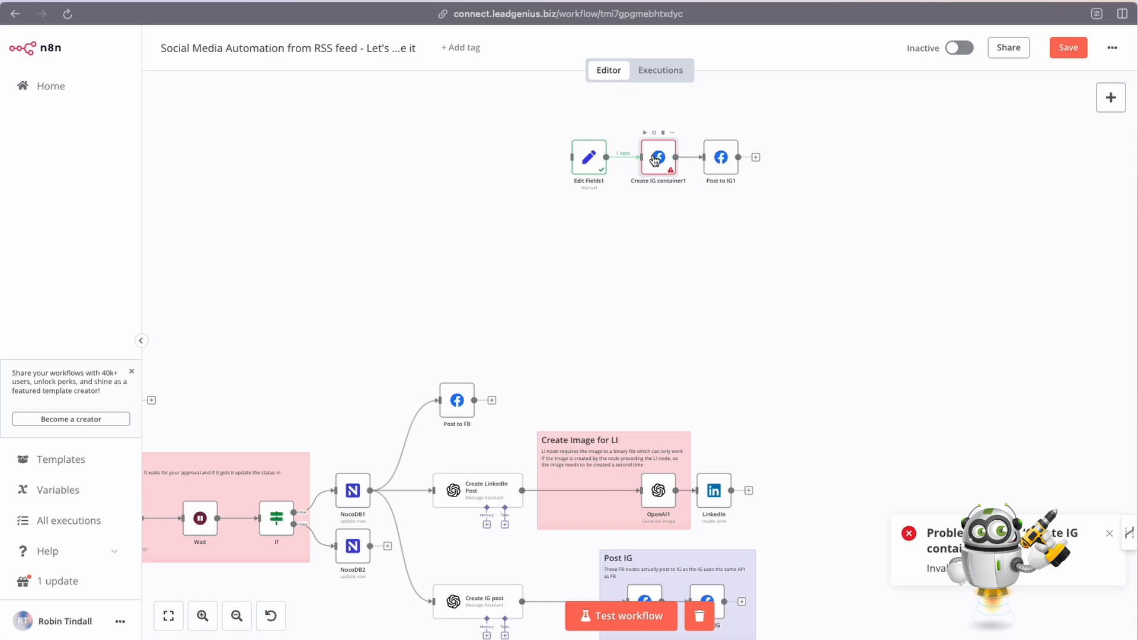
Reopen the Create IG container1 node, test it, review the output id and return to the canvas
double_click(655, 160)
scroll(524, 400, down, 2)
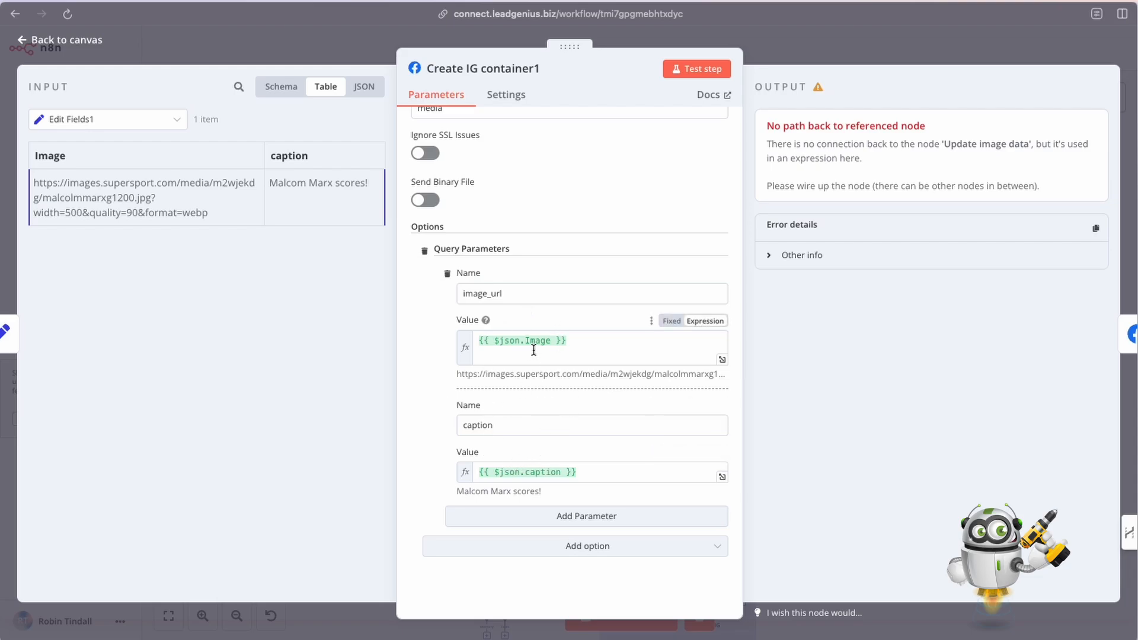
scroll(603, 304, up, 5)
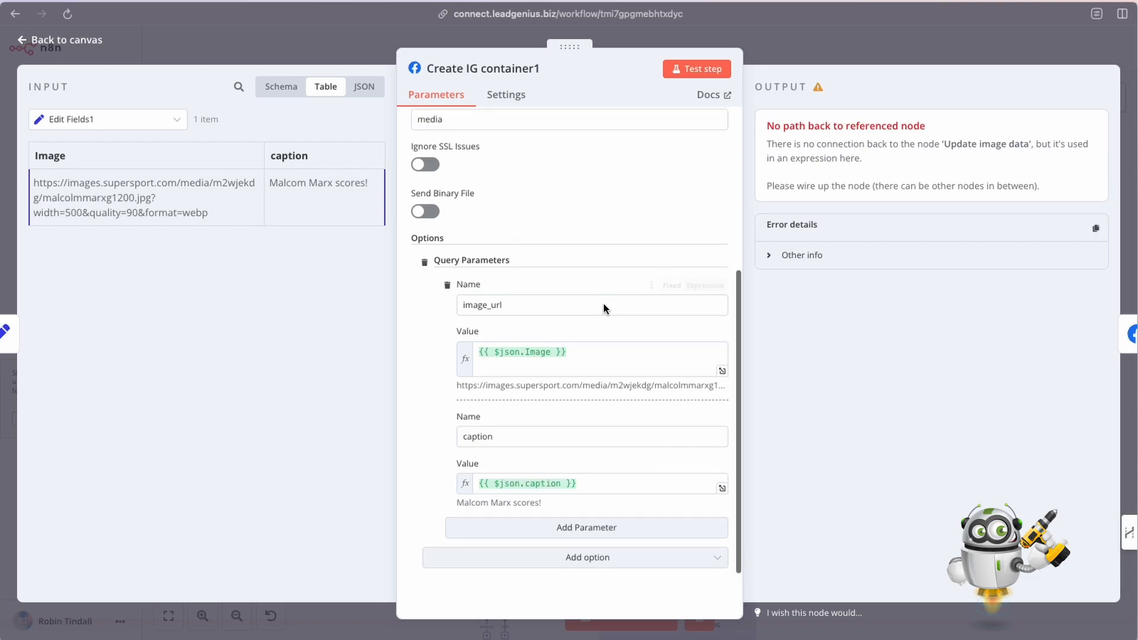
click(696, 77)
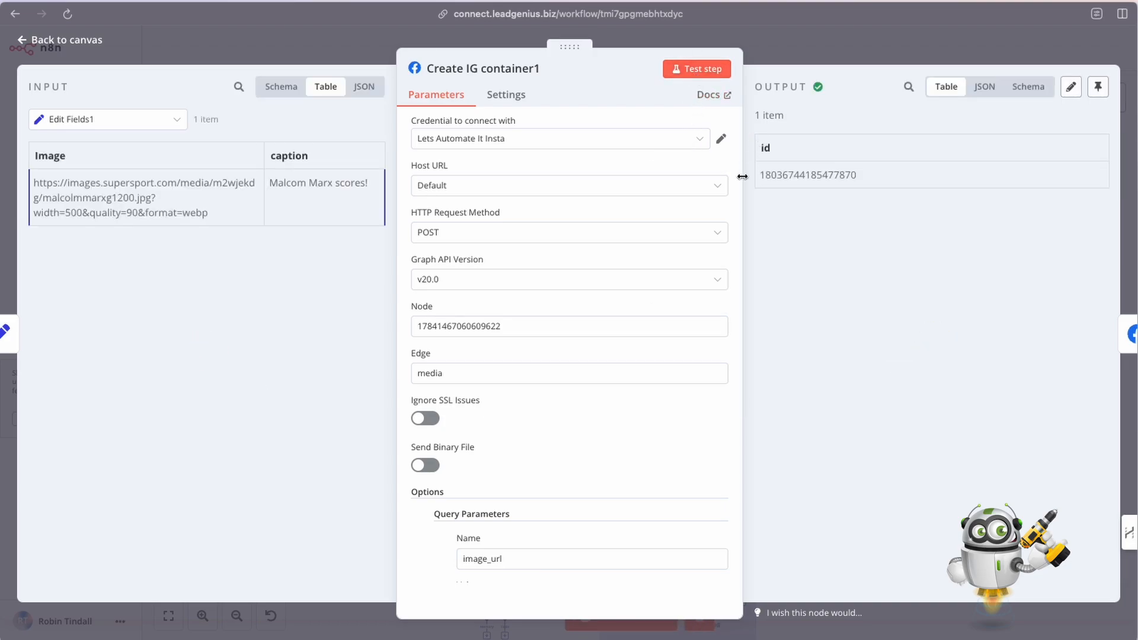
drag(760, 177, 838, 247)
click(838, 247)
click(782, 57)
In the Post to IG1 node, replace the Image_url value with the Edit Fields1 Image field, {{ $('Edit Fields1').item.json.Image }}
double_click(720, 156)
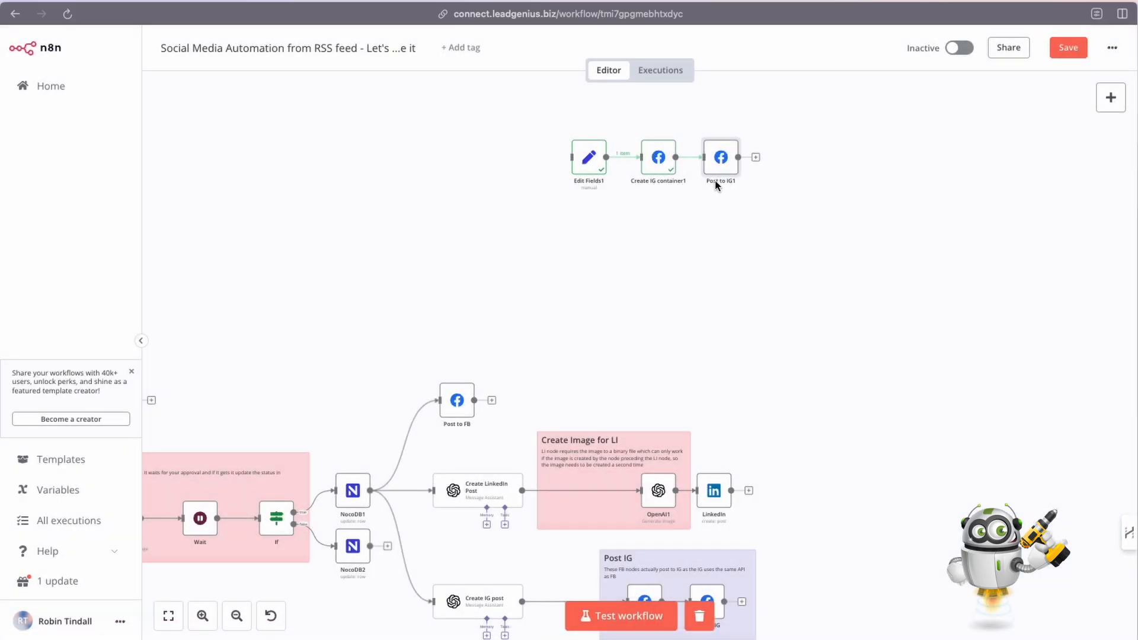
double_click(719, 159)
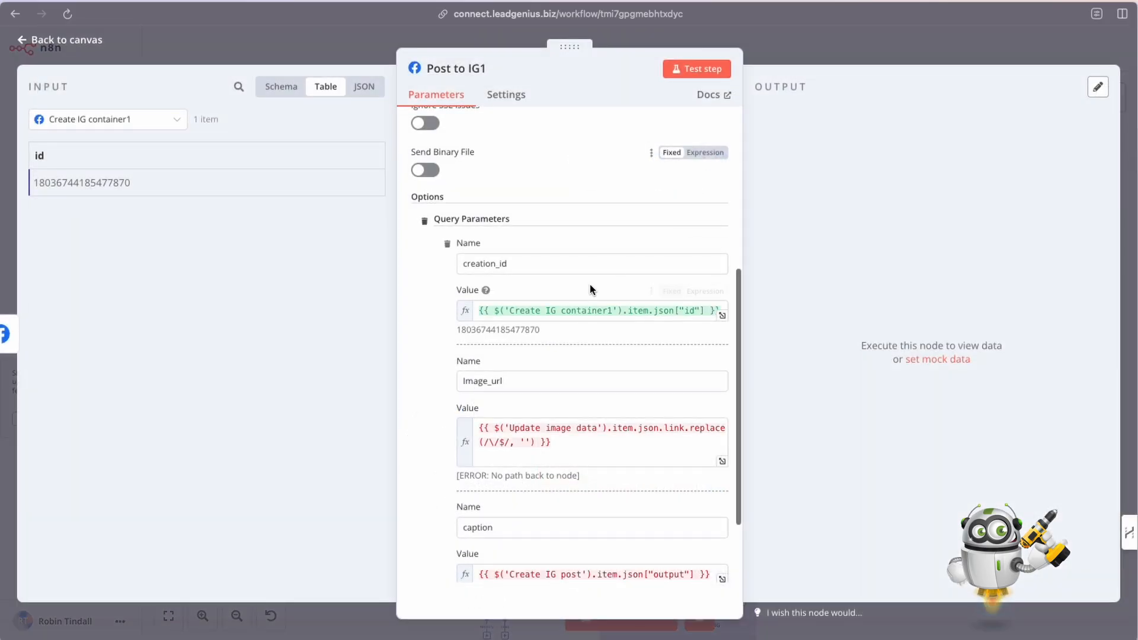
scroll(585, 289, down, 3)
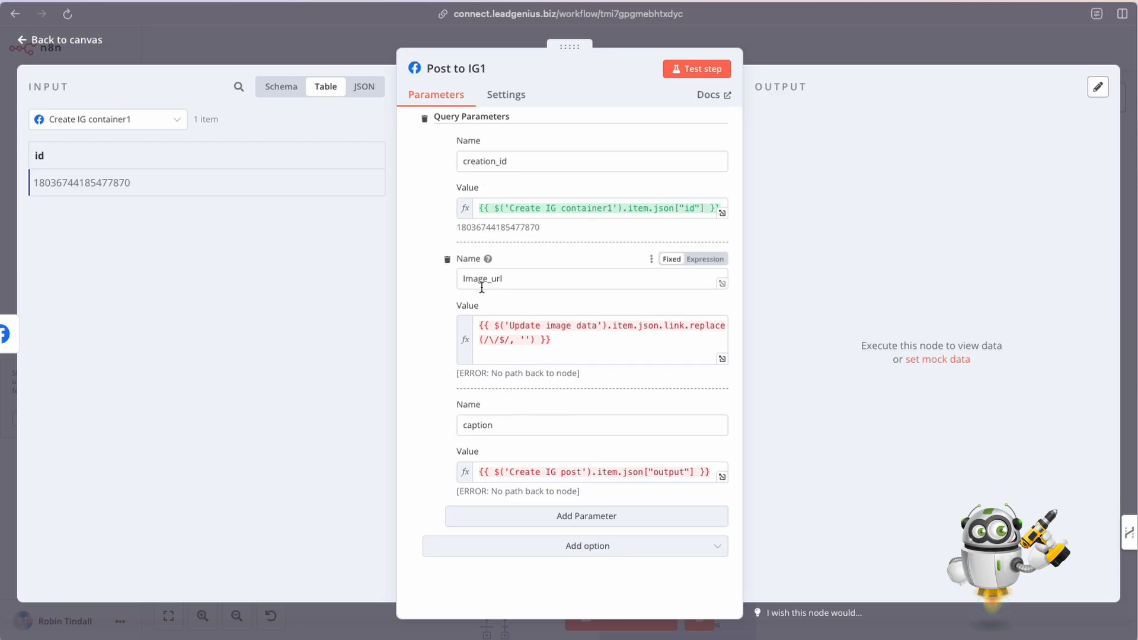
drag(541, 332, 470, 332)
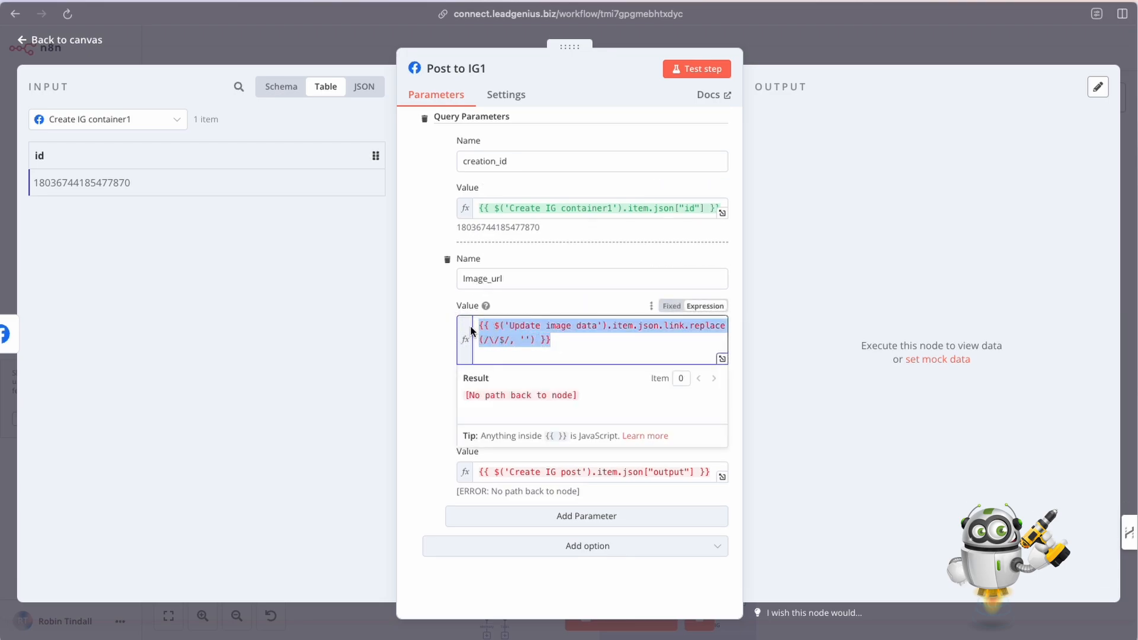
key(BackSpace)
click(142, 127)
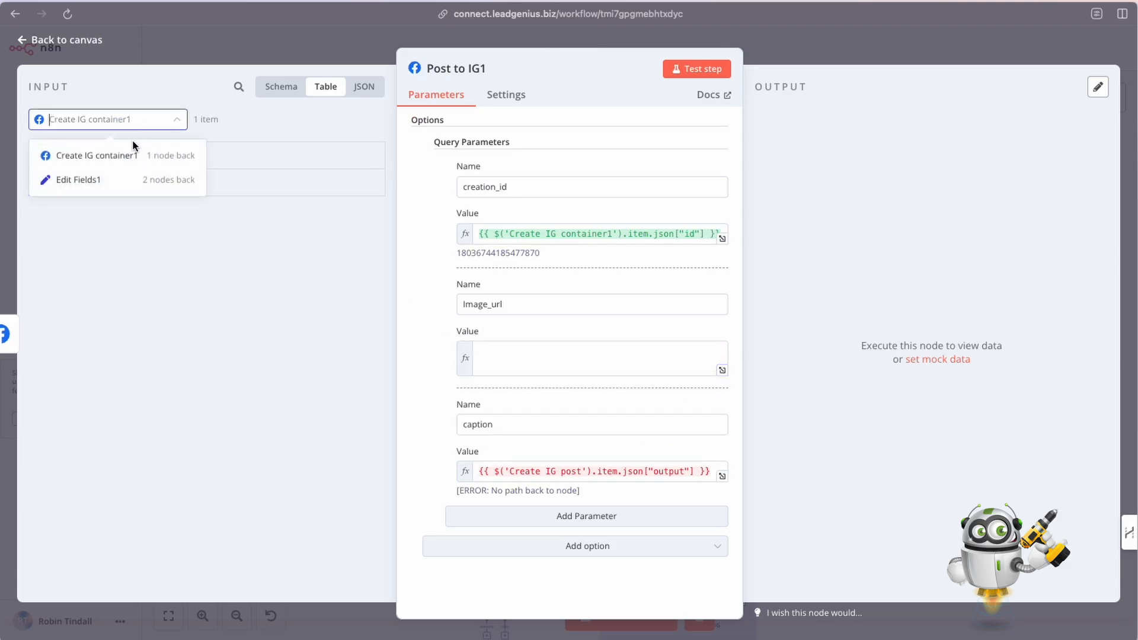
click(92, 182)
drag(64, 155, 499, 354)
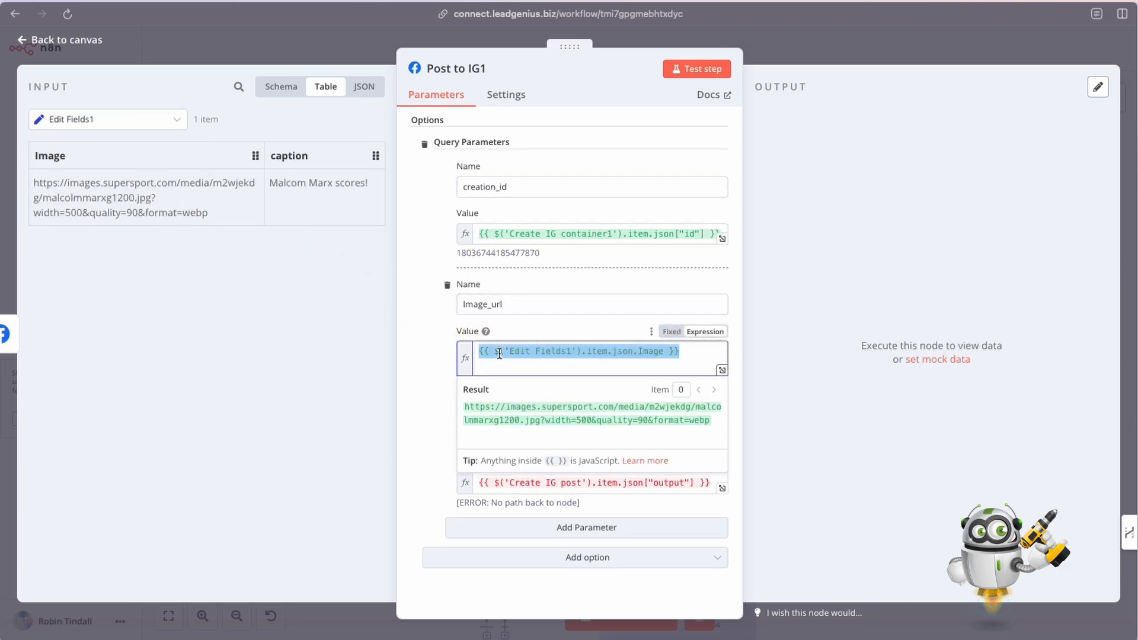
click(439, 378)
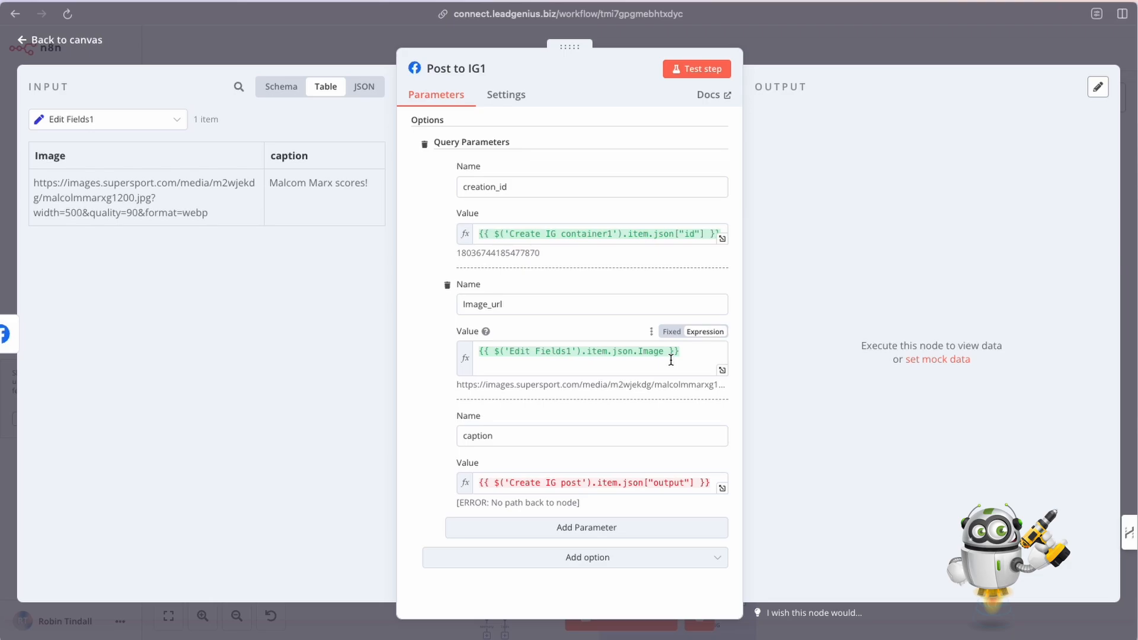
Compare the resolved Image_url in the Post to IG1 node with the image_url in the Create IG container1 node
drag(477, 354, 683, 354)
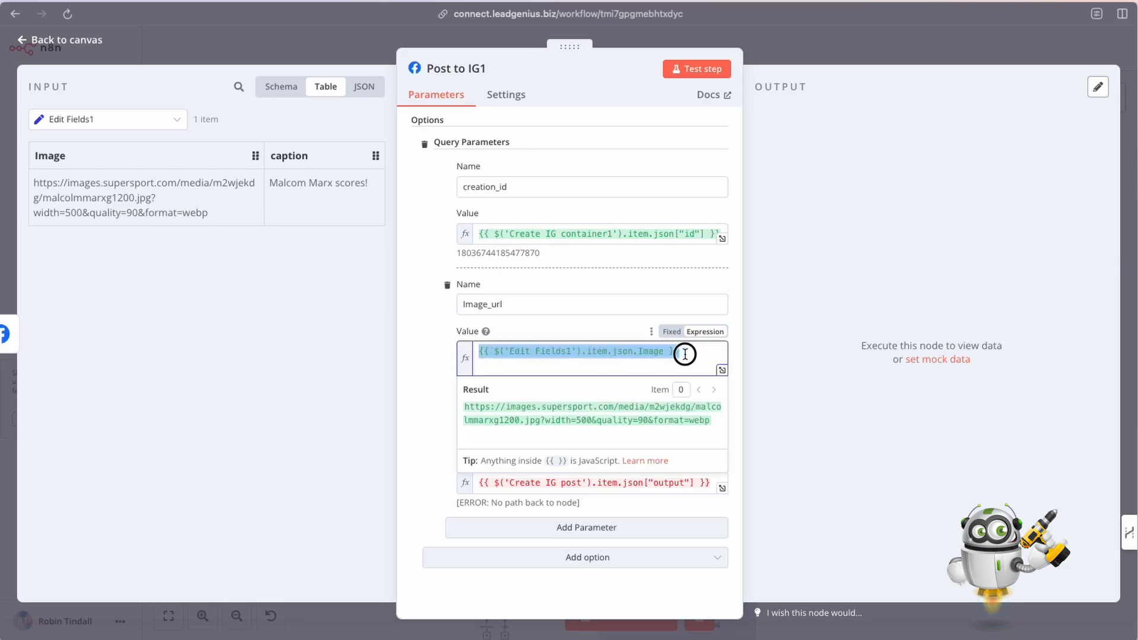
click(590, 336)
drag(458, 385, 729, 385)
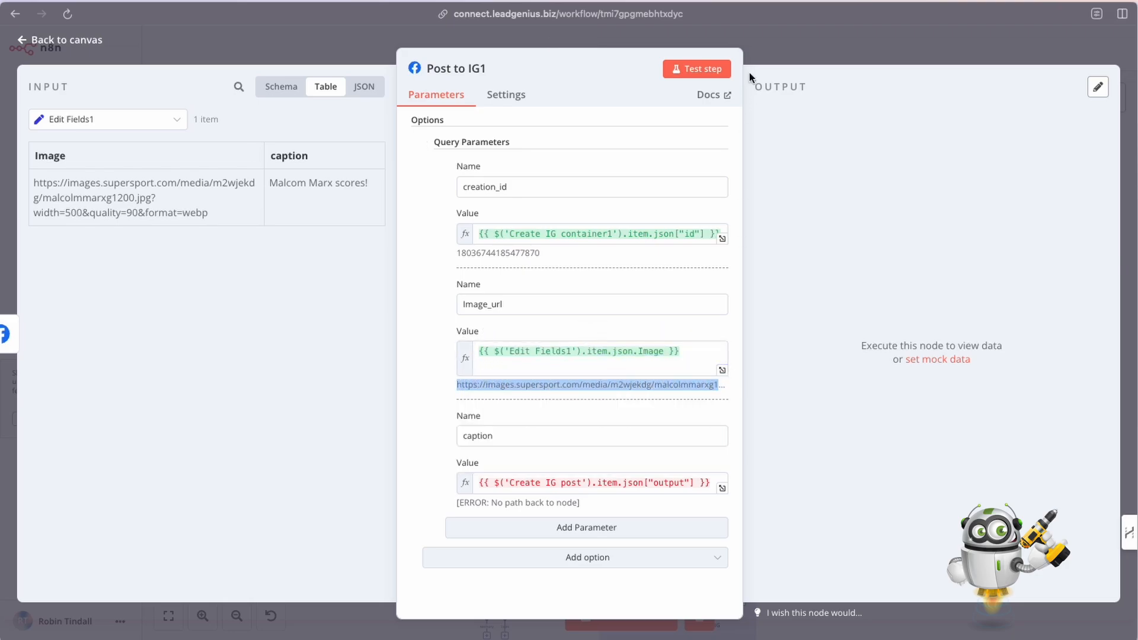
click(770, 61)
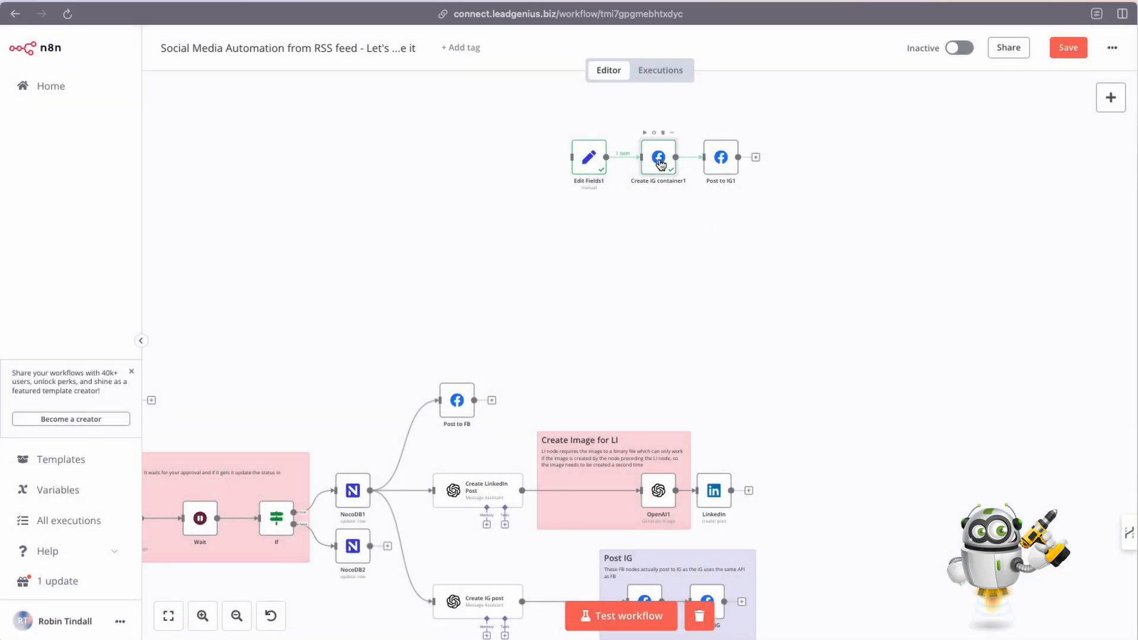
double_click(658, 159)
drag(456, 474, 725, 475)
click(802, 49)
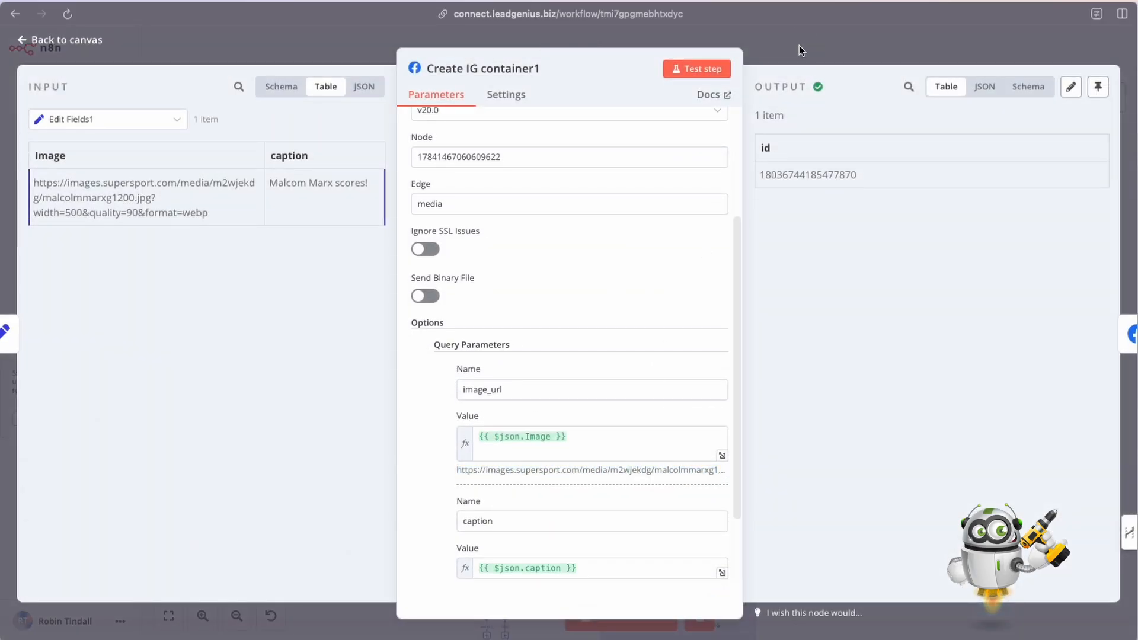
In the Post to IG1 node, replace the caption value with {{ $('Edit Fields1').item.json.caption }} and review the creation_id value
double_click(720, 165)
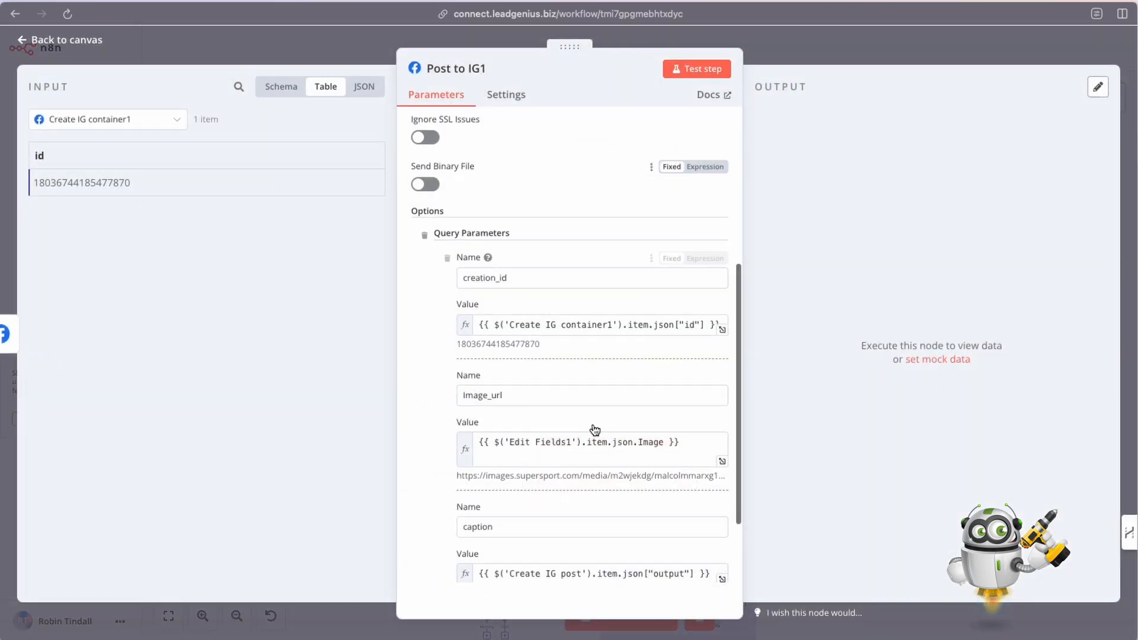
scroll(622, 486, down, 3)
drag(712, 471, 447, 470)
key(BackSpace)
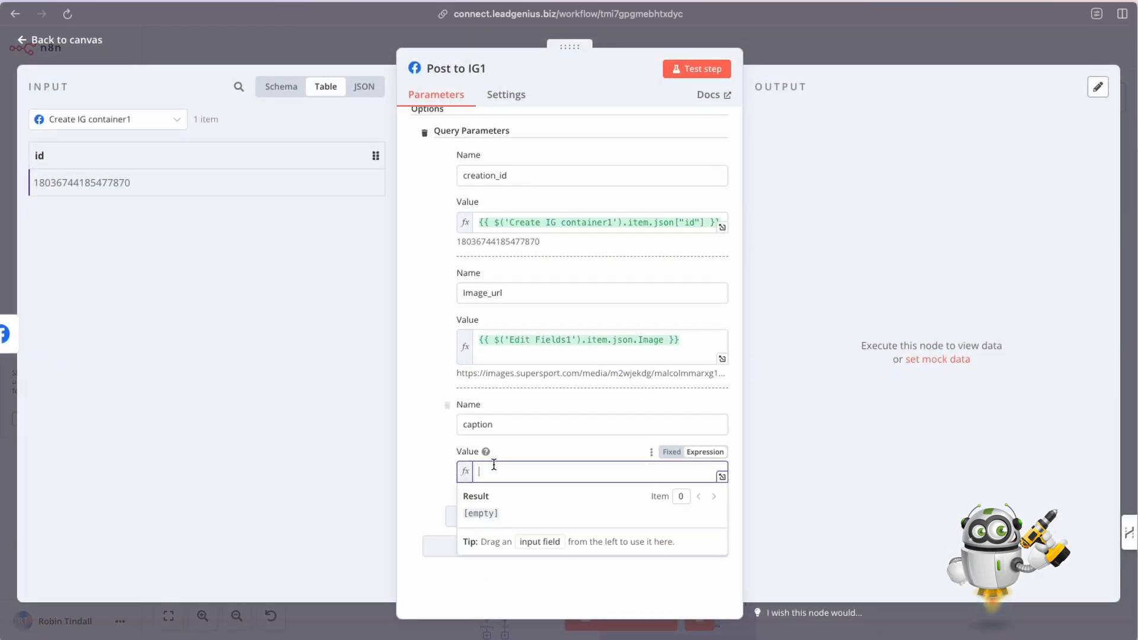
click(171, 121)
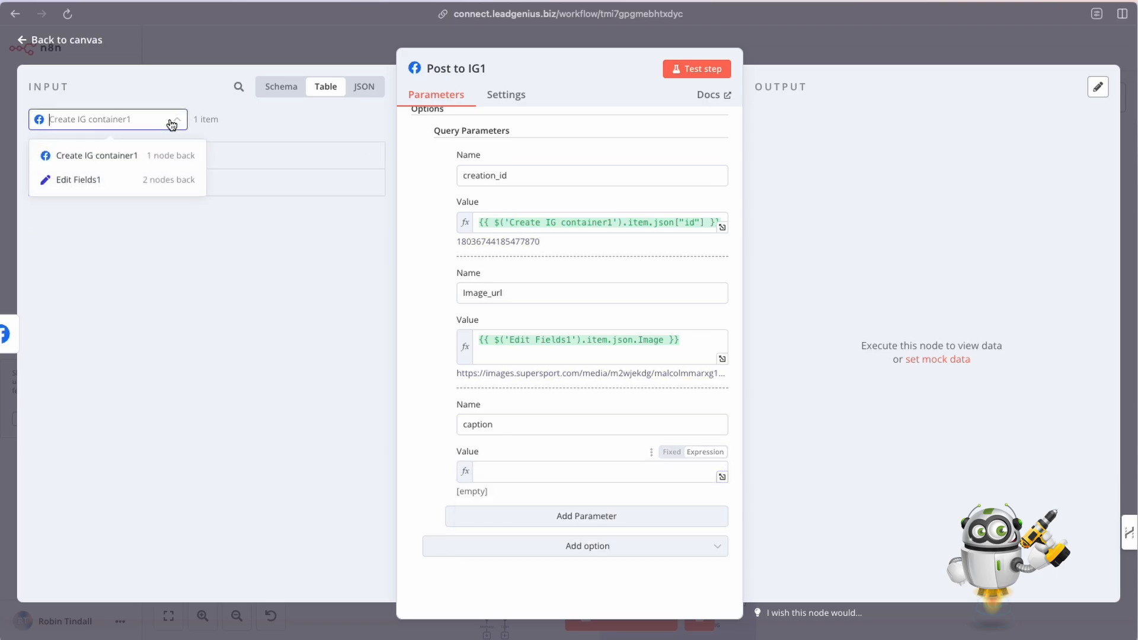
click(94, 178)
drag(292, 155, 468, 477)
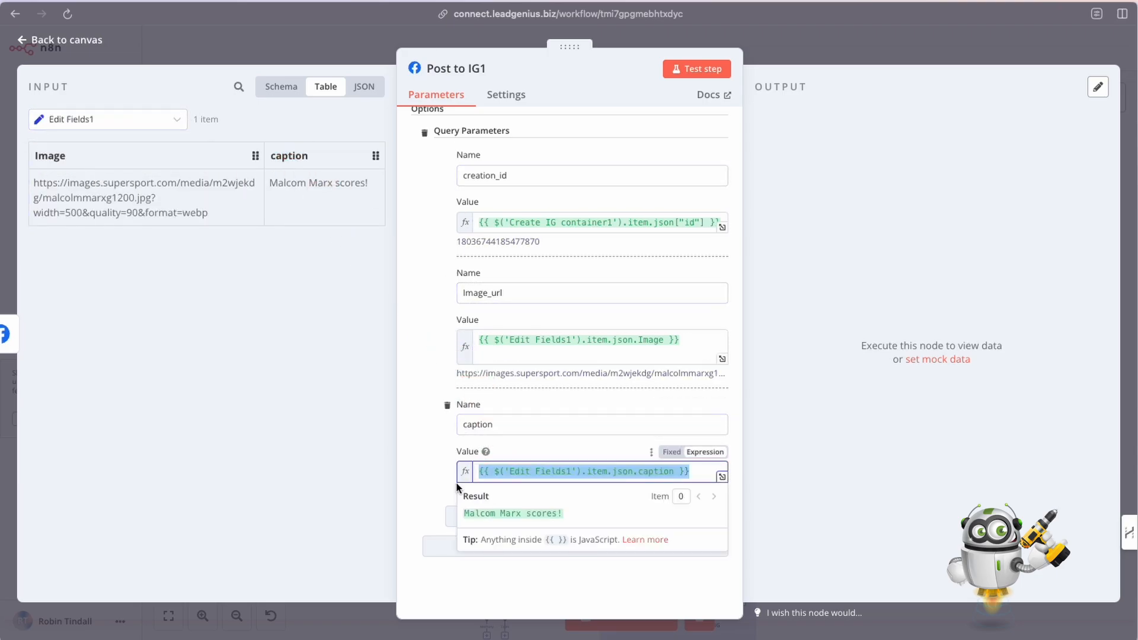
click(411, 474)
scroll(486, 355, up, 4)
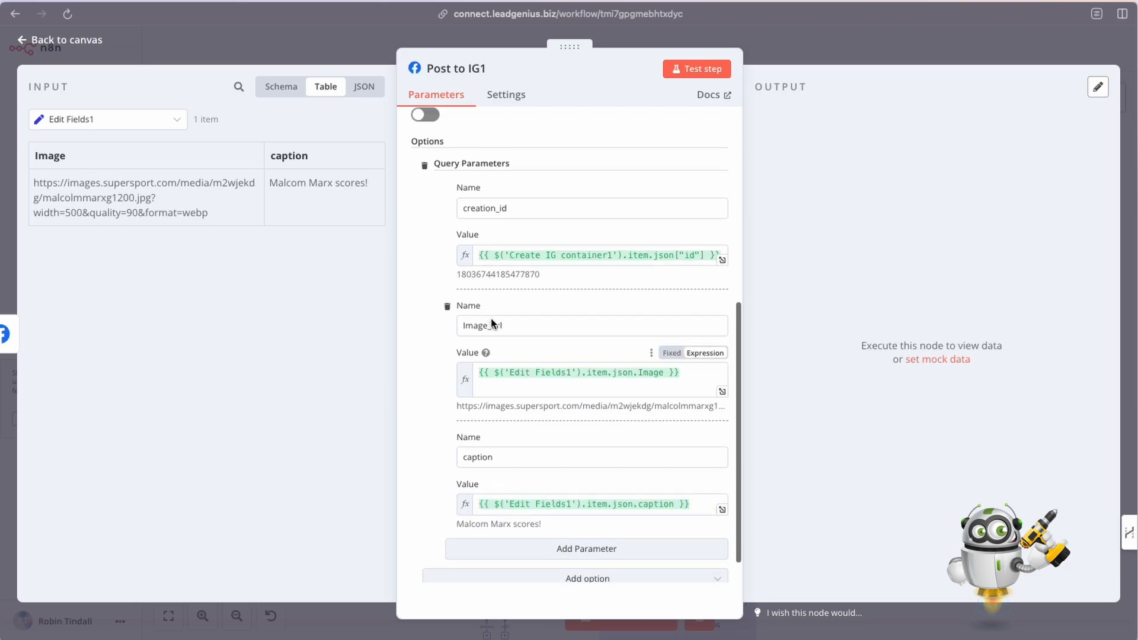
scroll(489, 317, down, 2)
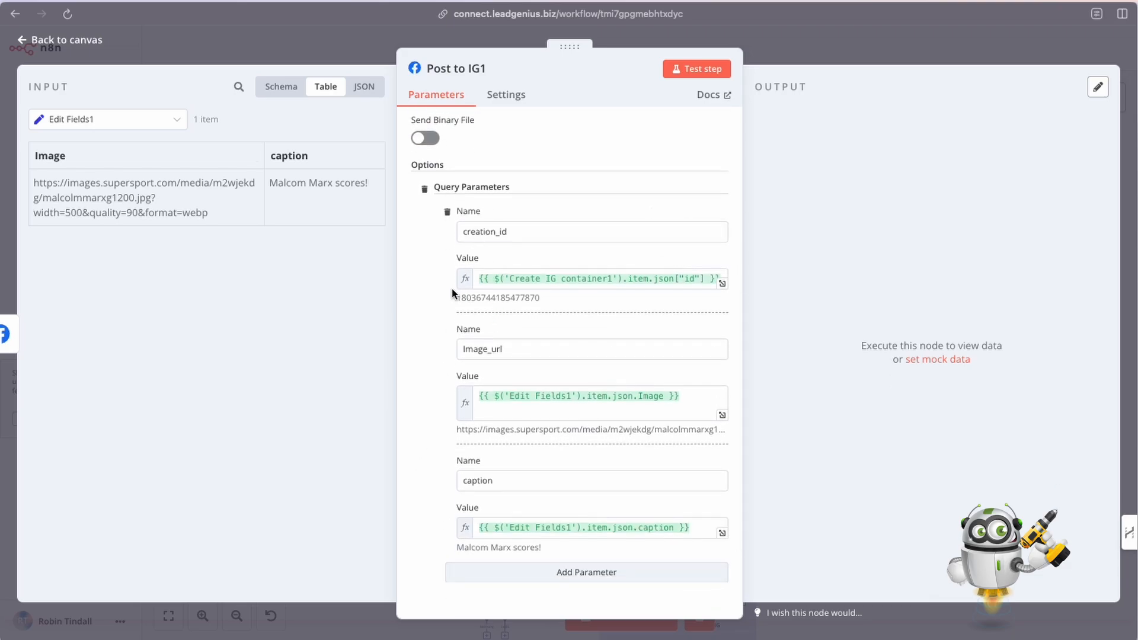
drag(454, 297, 544, 301)
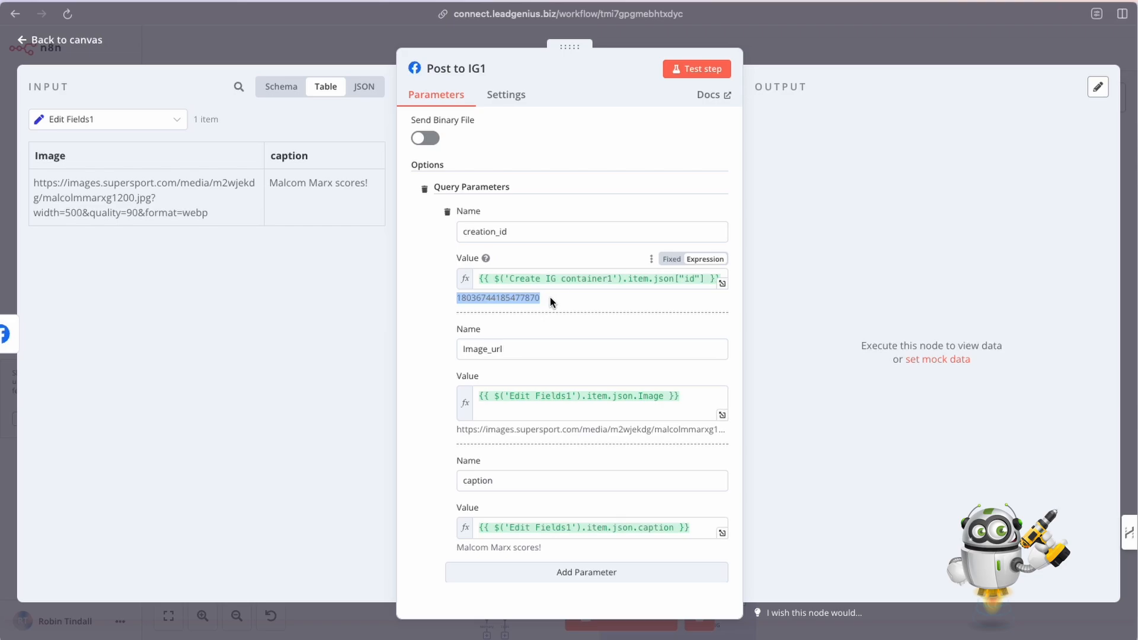
Set the Graph API Version of the Post to IG1 node to v20.0
click(549, 296)
double_click(500, 296)
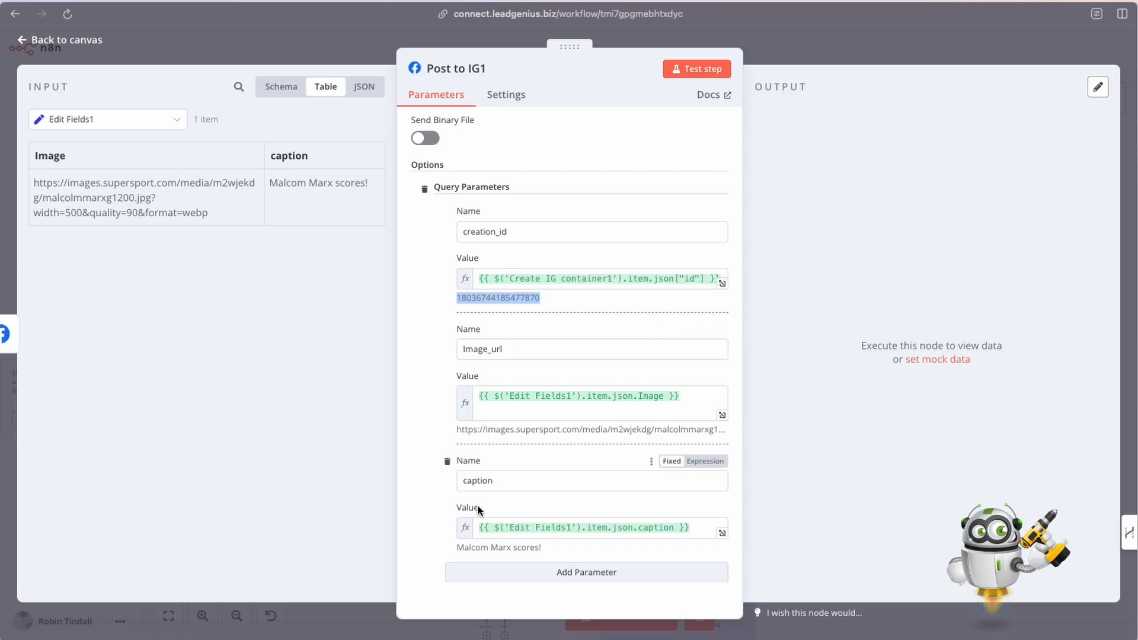
scroll(518, 436, up, 3)
scroll(517, 434, up, 3)
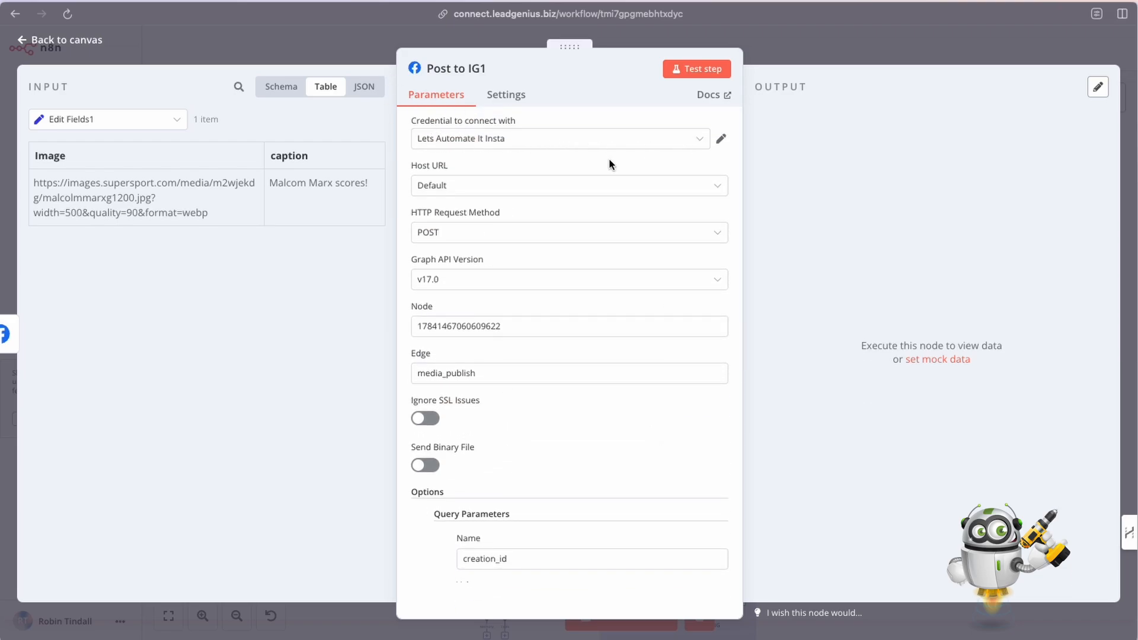
click(506, 290)
click(482, 339)
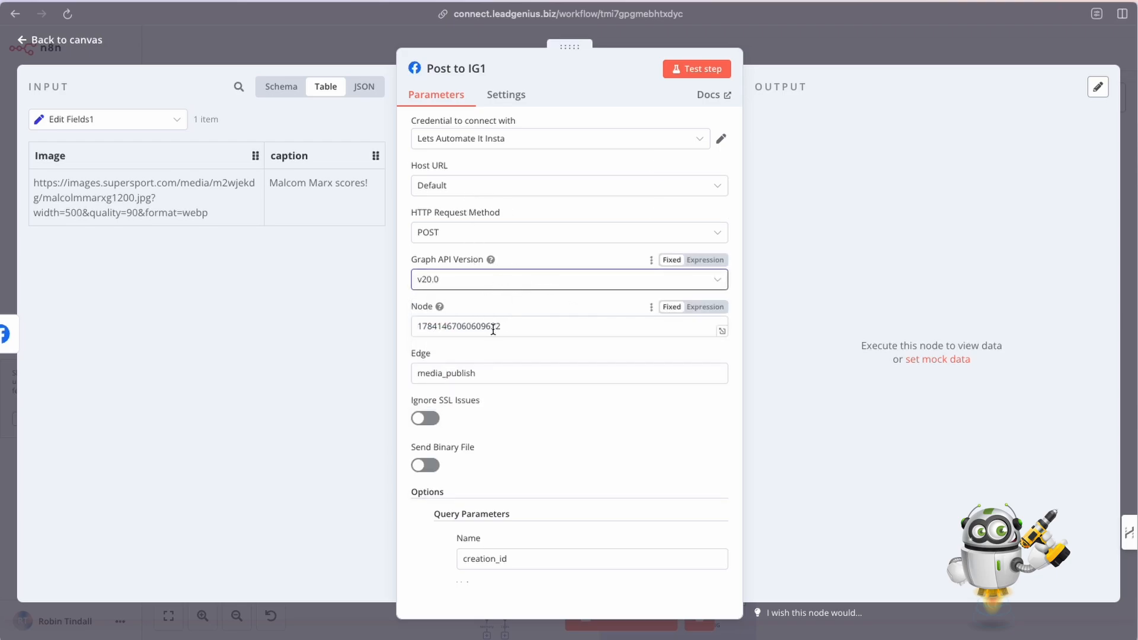
Check the Node ID and the creation_id, Image_url and caption parameters of the Post to IG1 node
drag(419, 327, 516, 330)
click(525, 351)
scroll(557, 404, down, 6)
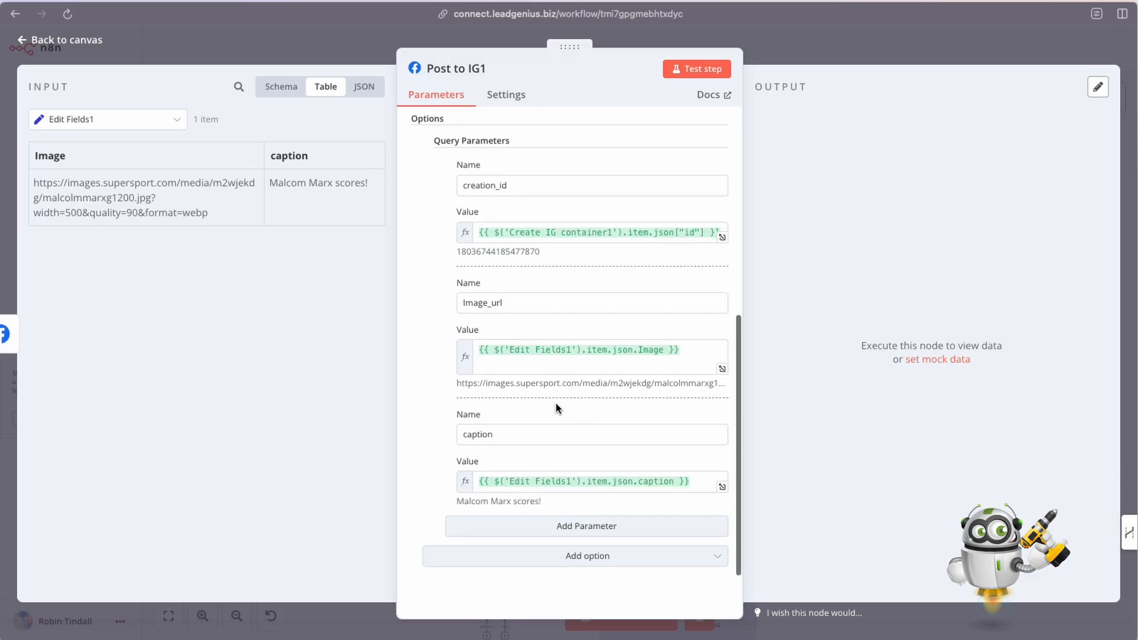
scroll(557, 405, up, 5)
drag(505, 252, 401, 251)
click(404, 260)
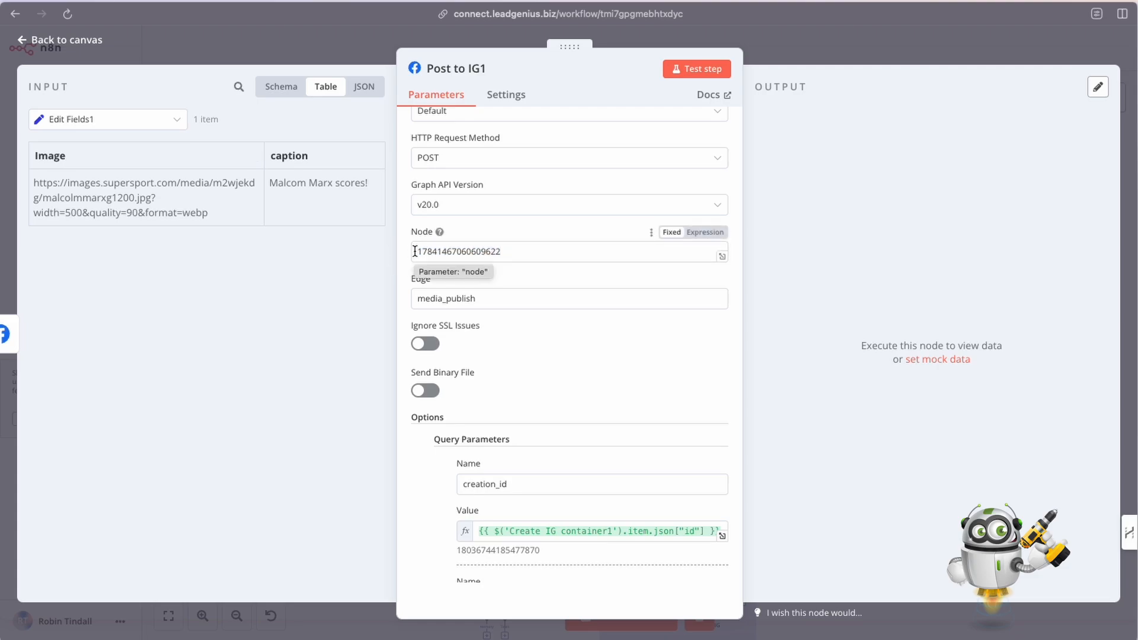
drag(417, 253, 506, 248)
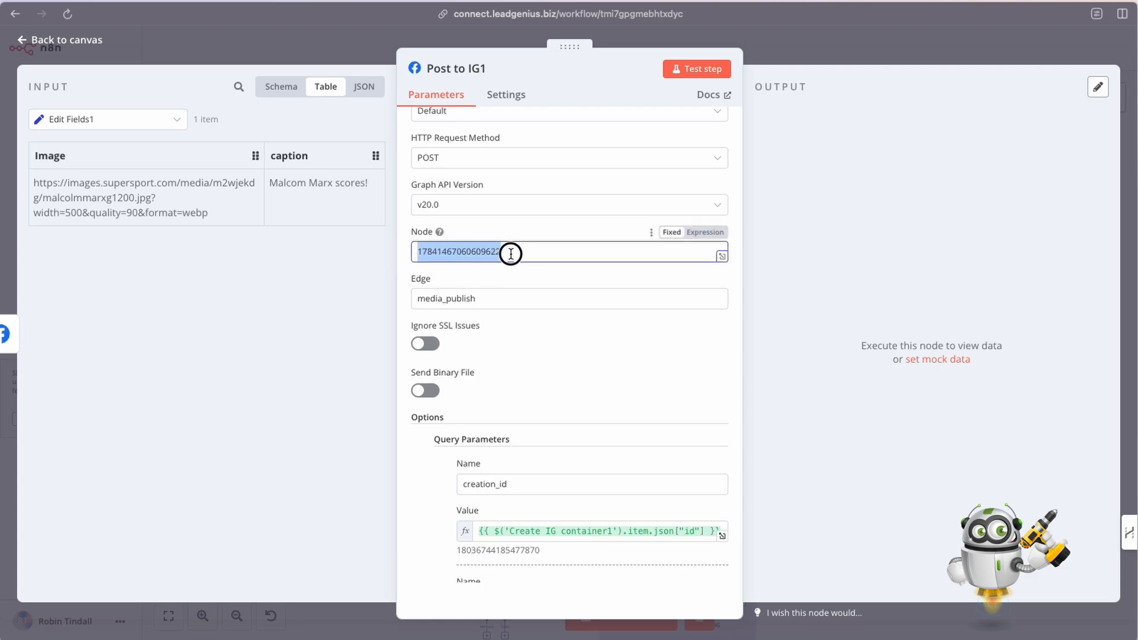
click(507, 265)
Test the Post to IG1 node and return to the canvas
mouse_move(694, 240)
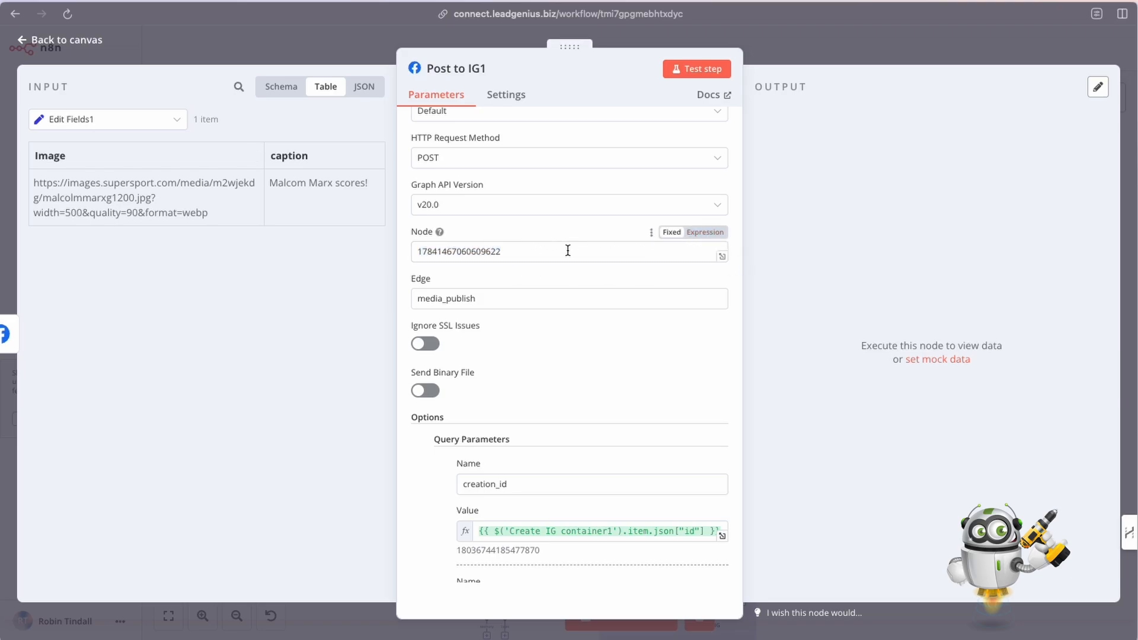
click(708, 72)
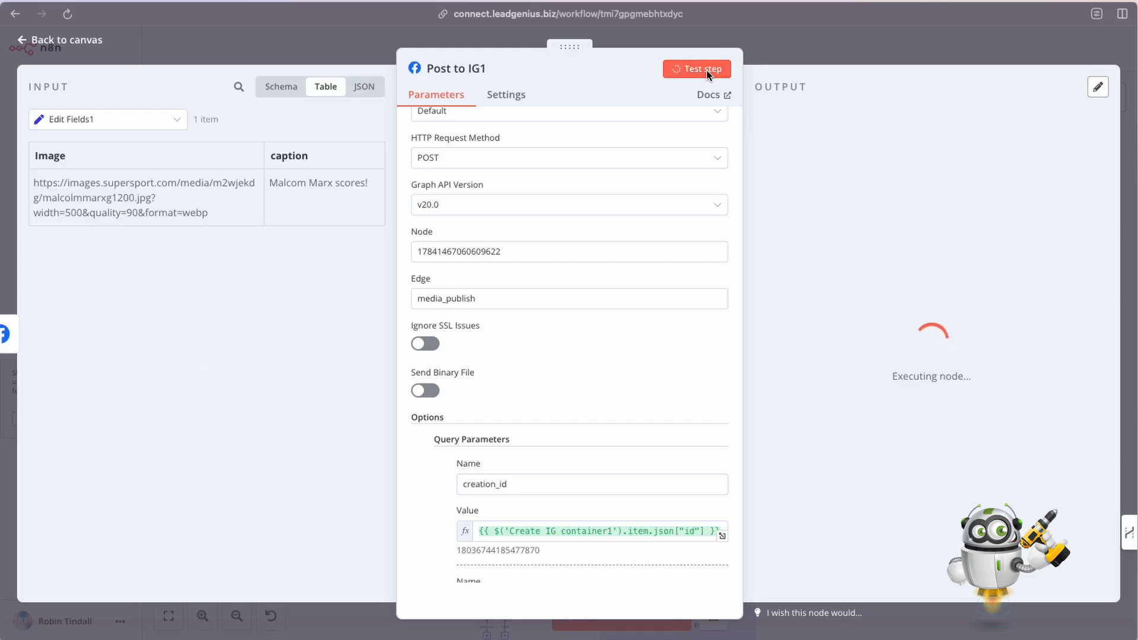
click(781, 55)
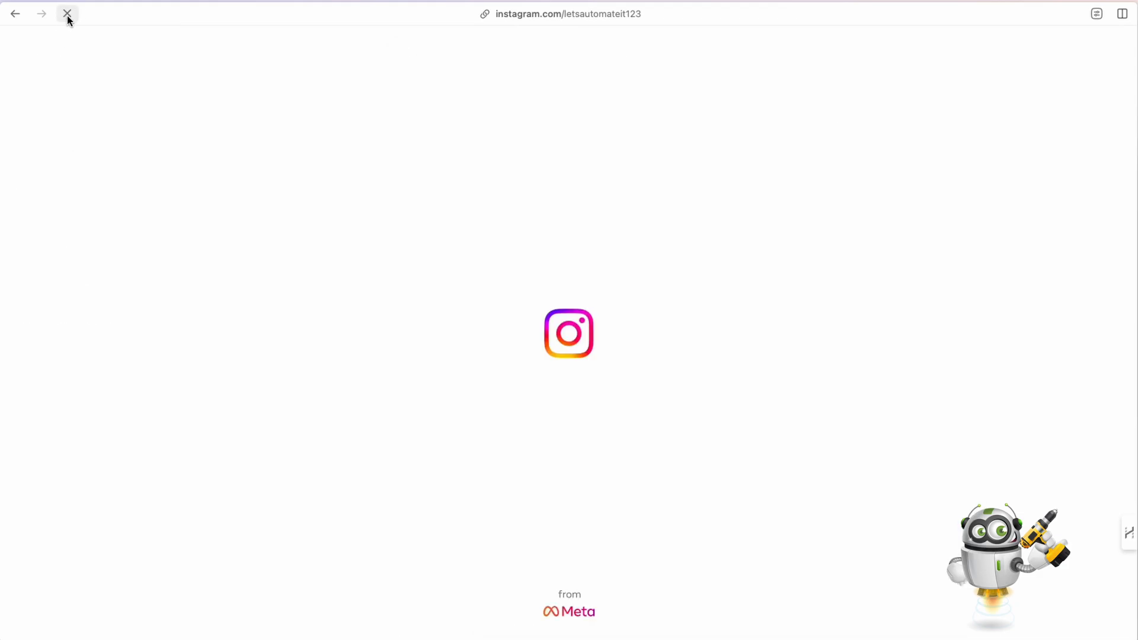
On the Instagram profile, open the newest post, check its image and caption, and close it
scroll(643, 419, down, 5)
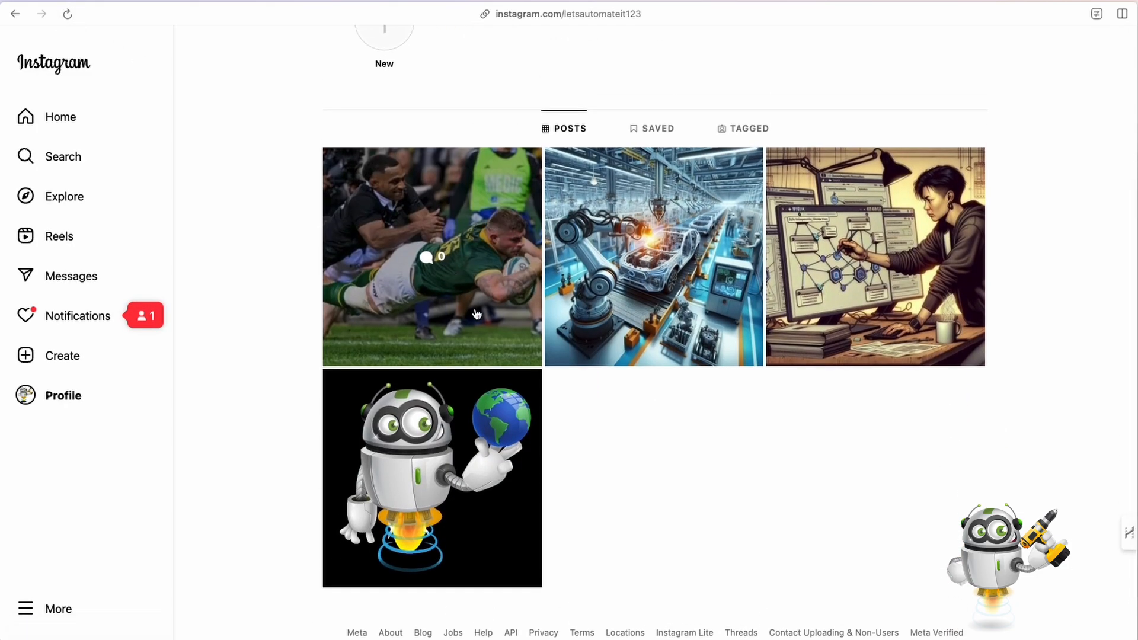
click(457, 281)
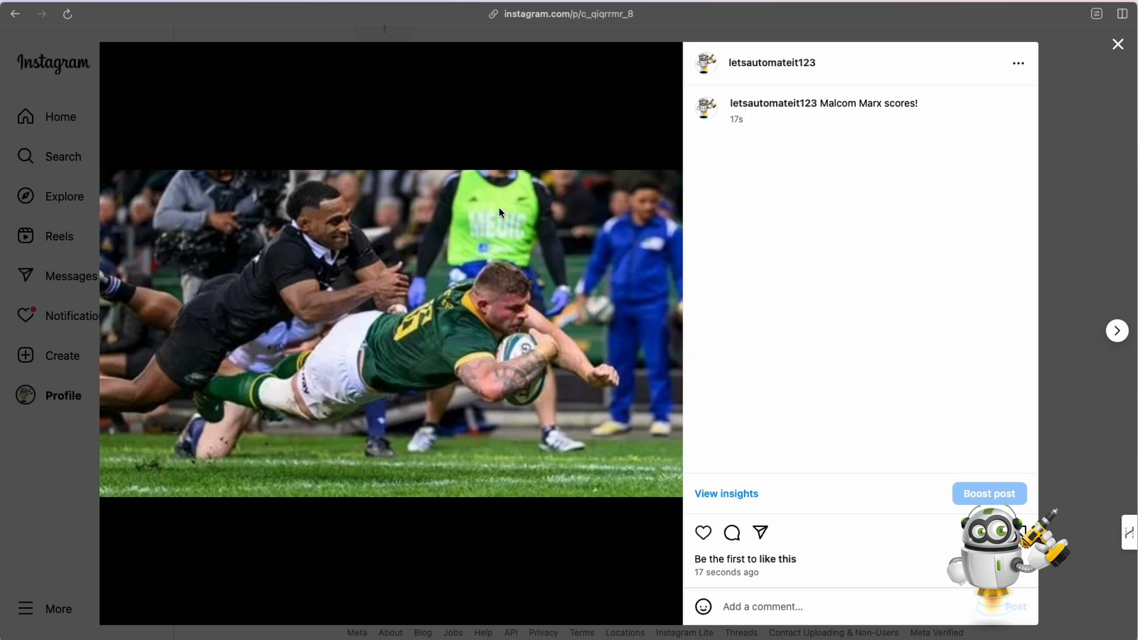
drag(826, 103, 925, 104)
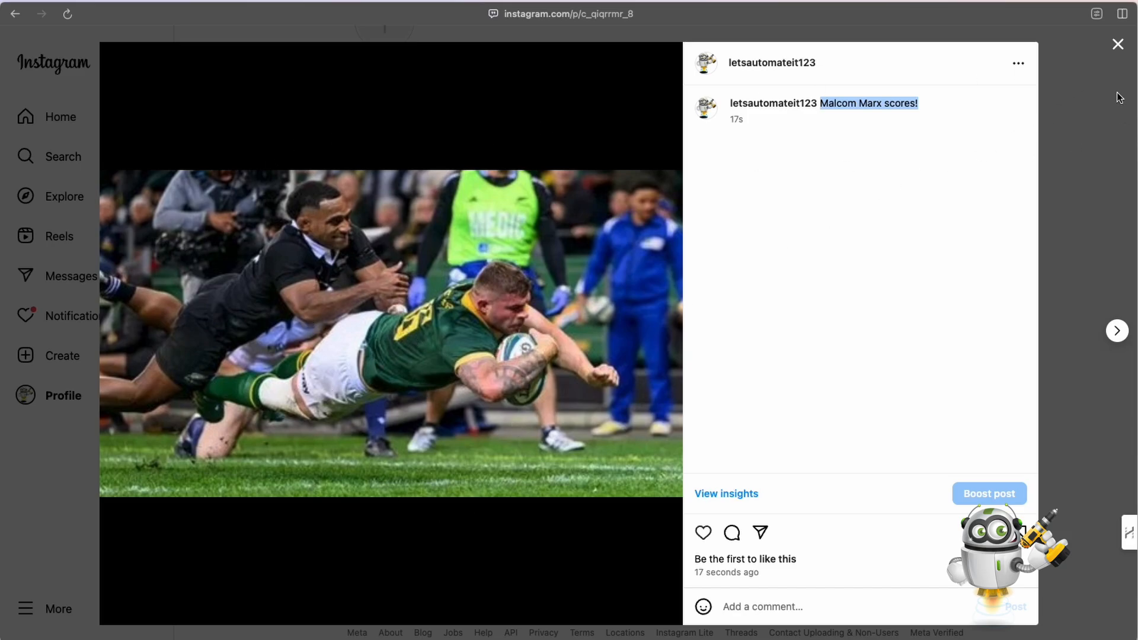
click(1119, 47)
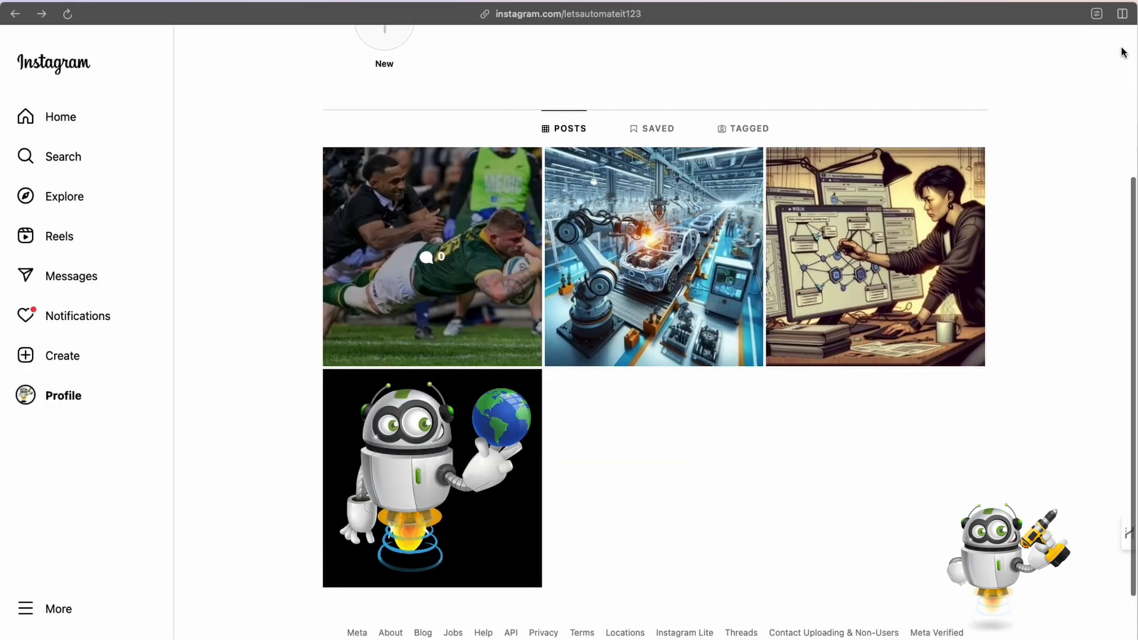
Reopen the newest Instagram post and delete it
click(455, 283)
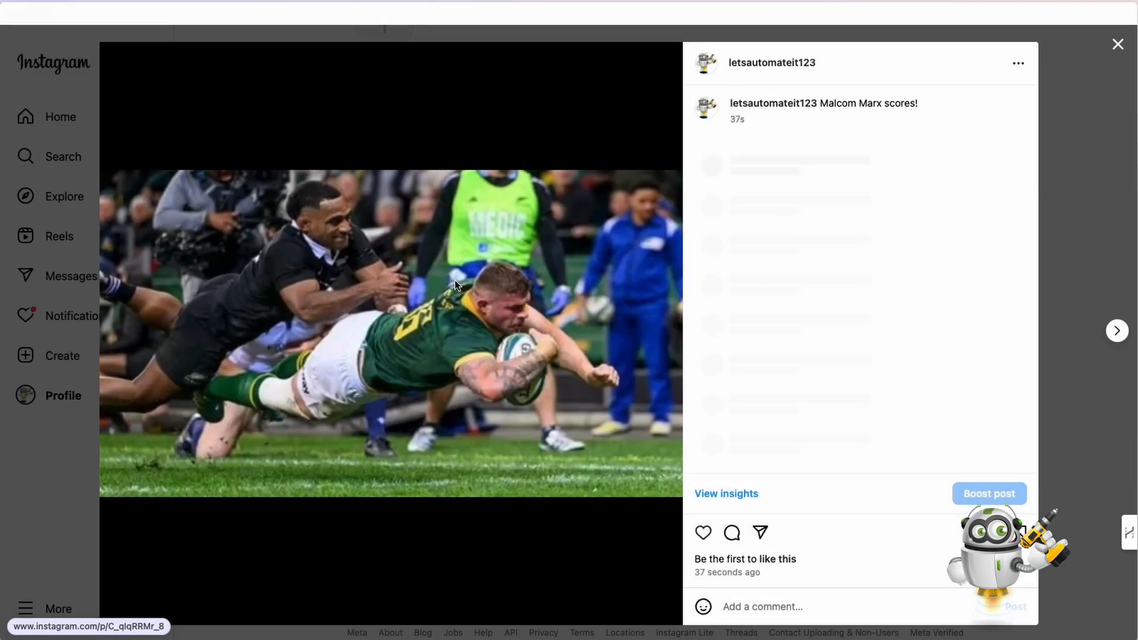
click(1021, 62)
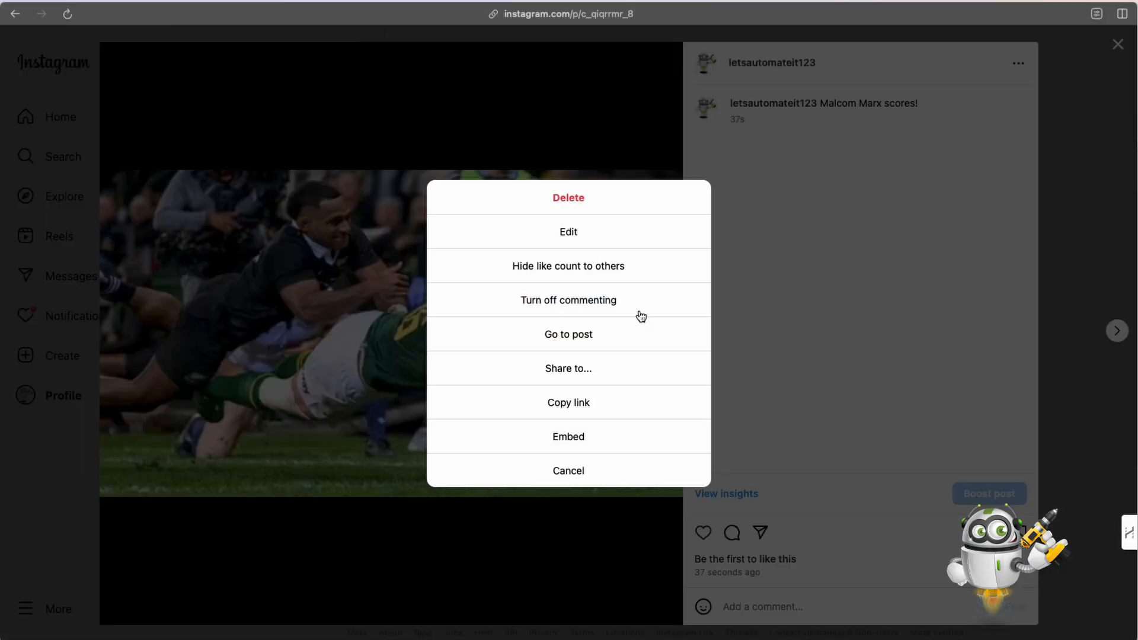
click(566, 199)
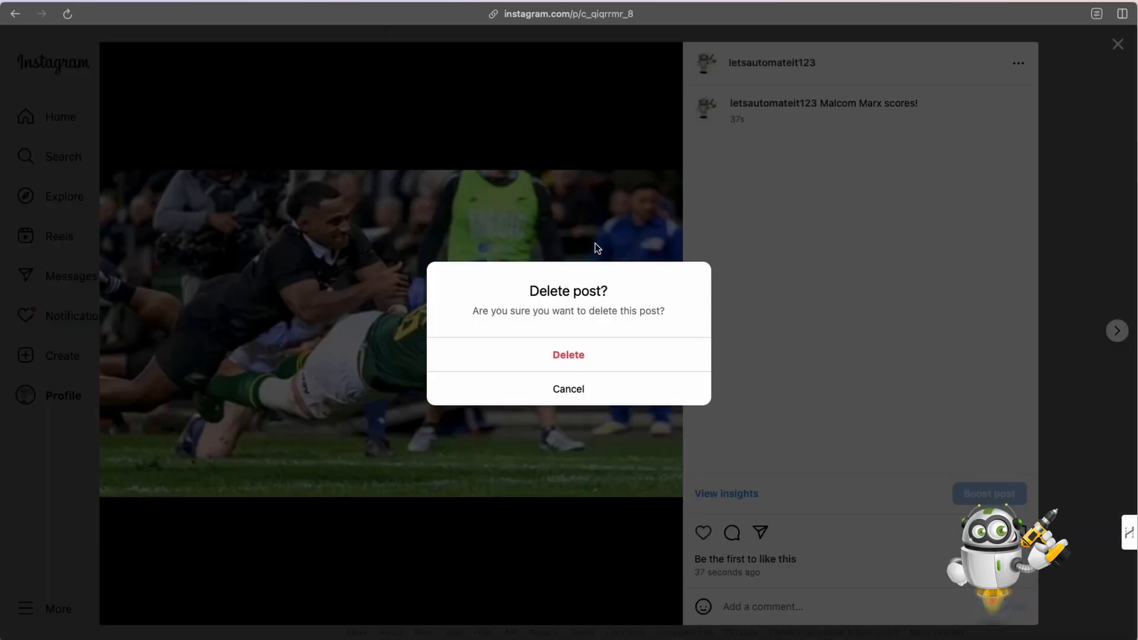
click(569, 361)
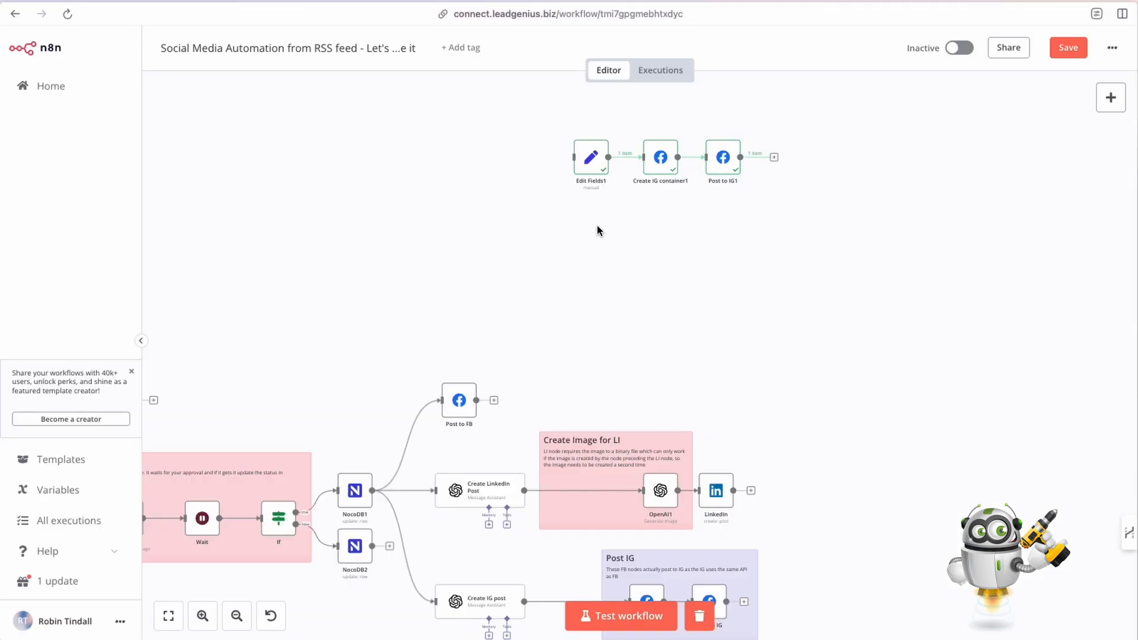
In the n8n workflow, move the Edit Fields1 node farther from Create IG container1 and look over the image creation and approval sections
drag(592, 178, 551, 170)
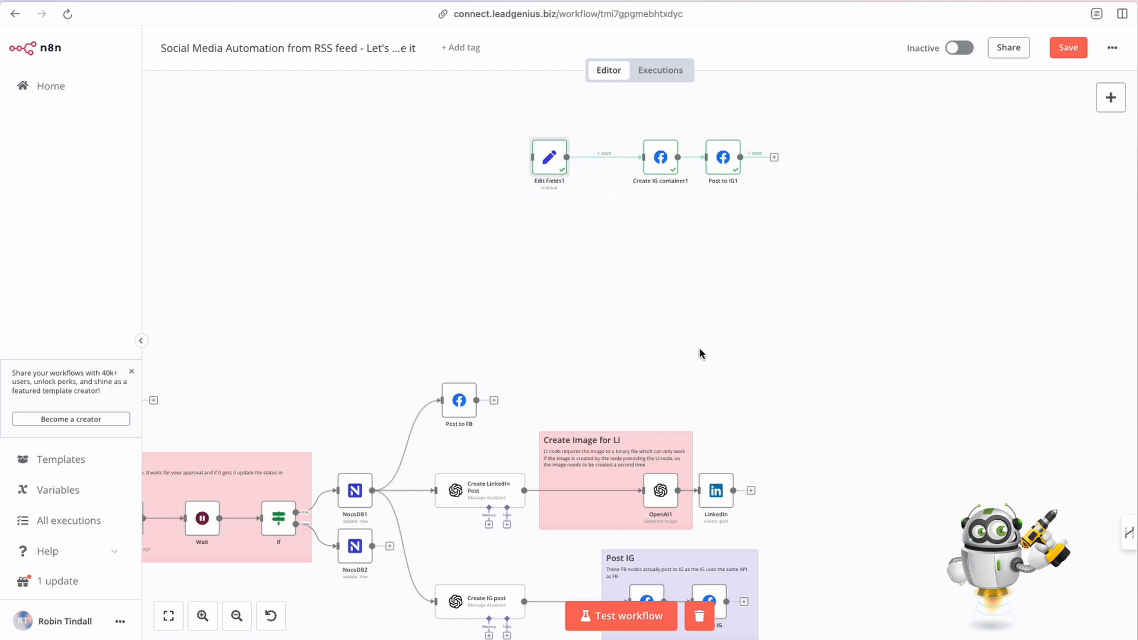
scroll(726, 335, down, 3)
scroll(778, 326, down, 7)
scroll(747, 324, left, 13)
scroll(735, 322, up, 2)
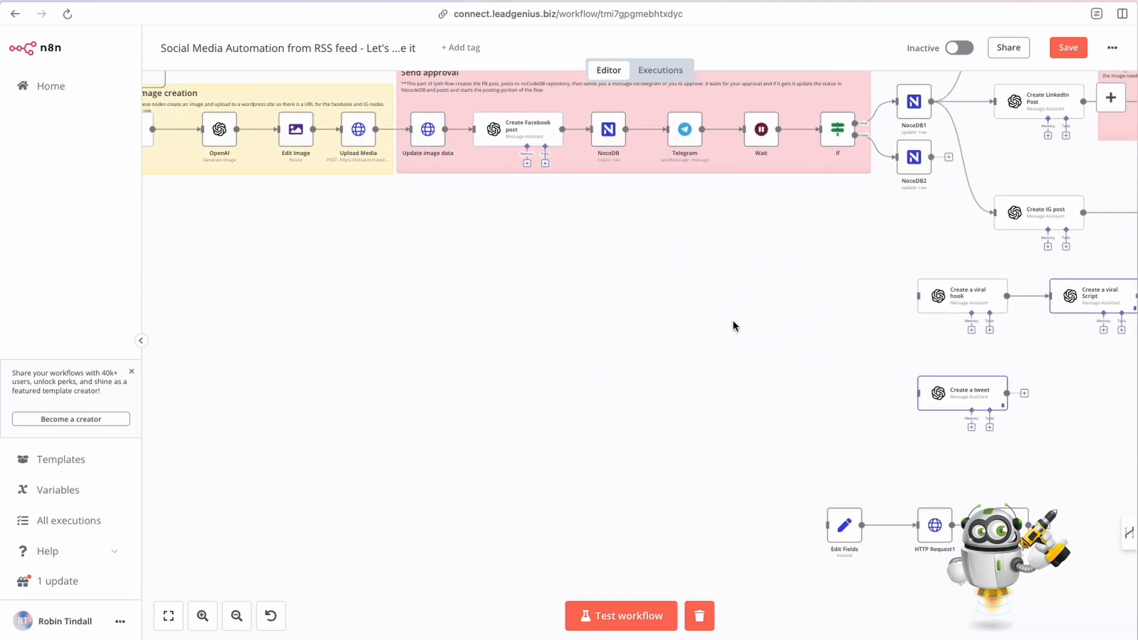
scroll(733, 323, left, 2)
scroll(727, 325, right, 6)
scroll(728, 325, up, 12)
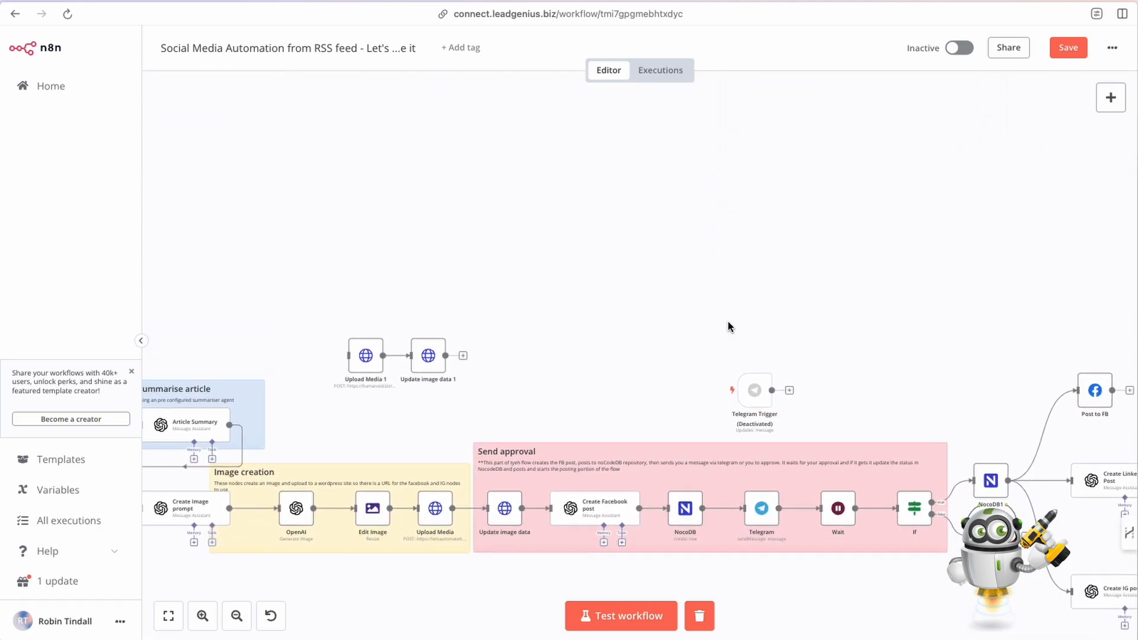
scroll(712, 305, right, 3)
scroll(704, 299, right, 10)
drag(736, 158, 562, 239)
mouse_move(667, 194)
mouse_down()
mouse_move(668, 164)
mouse_move(668, 191)
mouse_up()
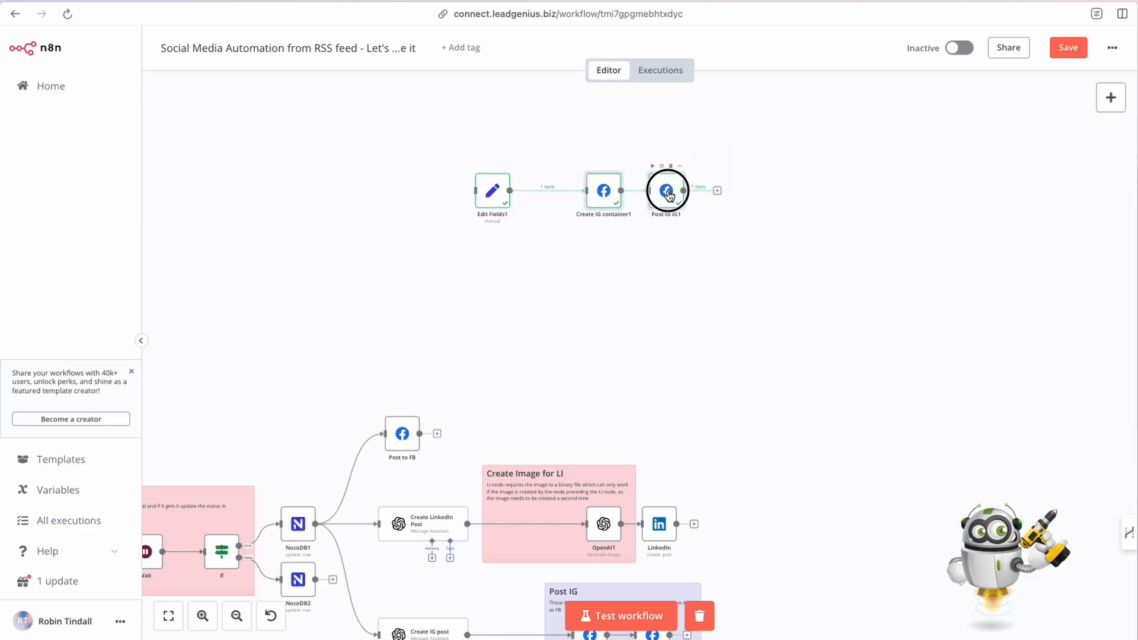
Review the Lets Automate It Insta credential and the query parameters of the Create IG container1 node, and return to the canvas
double_click(604, 195)
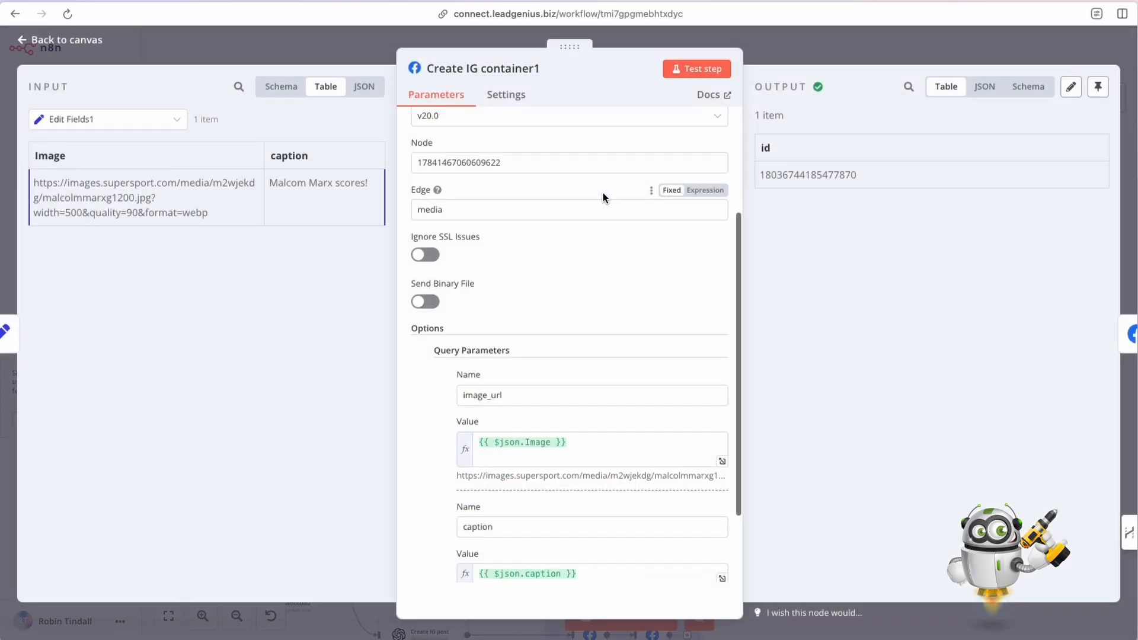
click(720, 138)
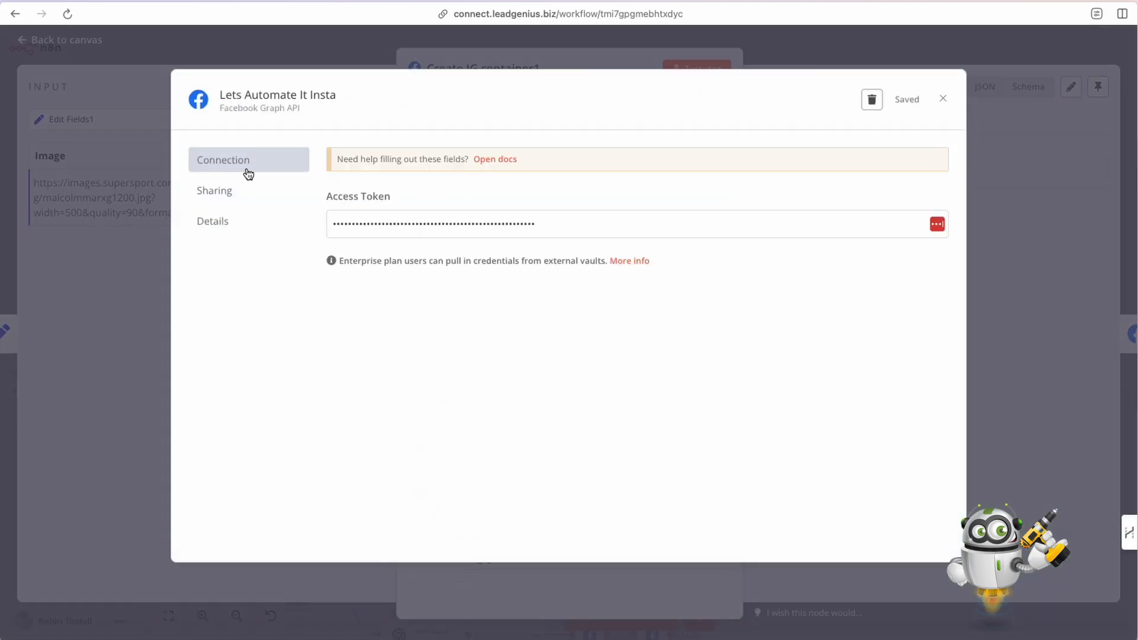
click(942, 98)
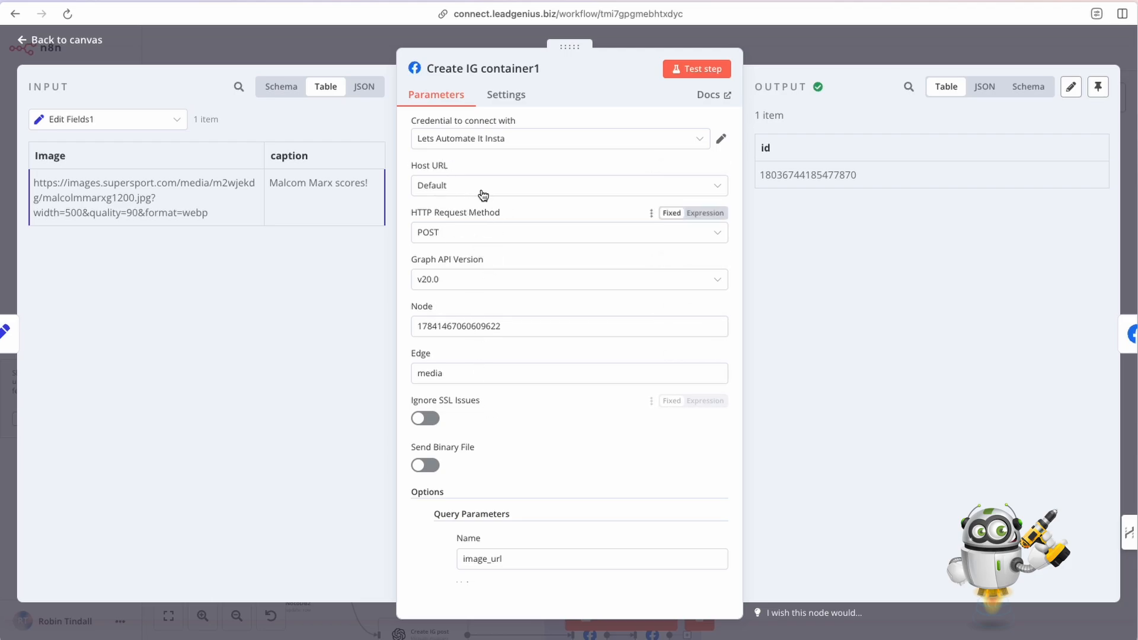
scroll(527, 374, down, 5)
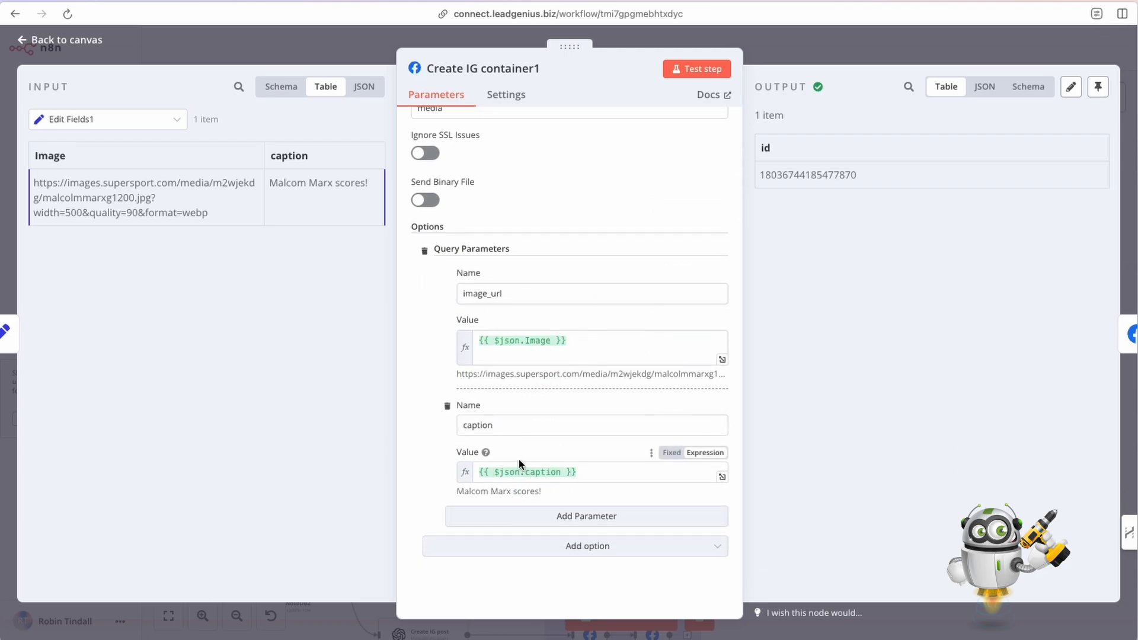
click(775, 55)
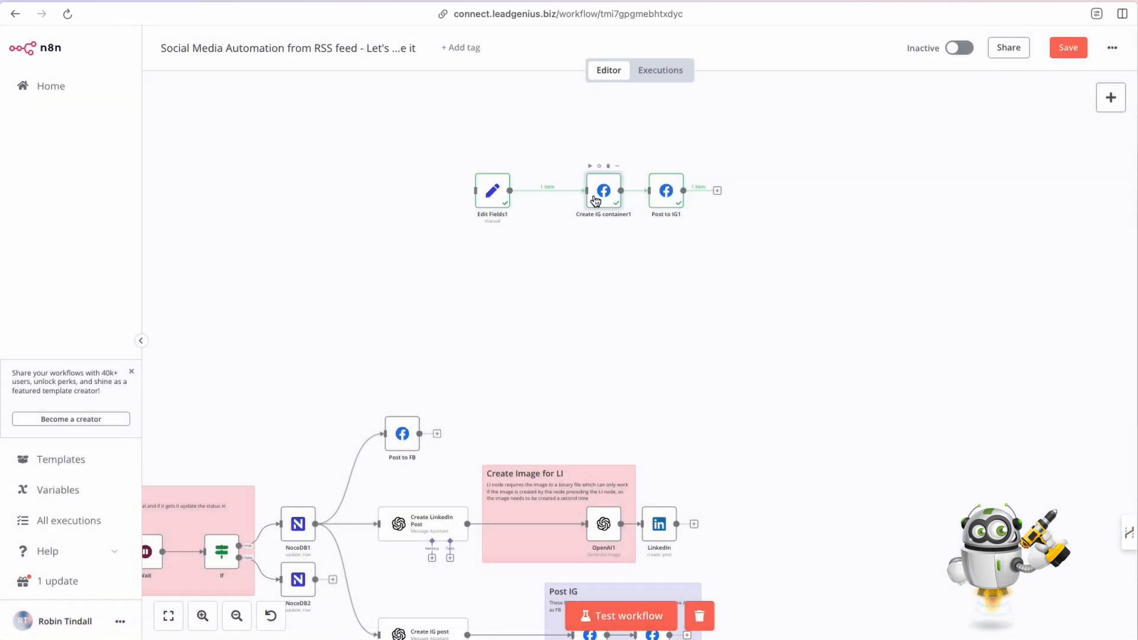
Open the Post to IG1 node, review its query parameters and output id, and return to the canvas
double_click(664, 191)
scroll(596, 279, down, 1)
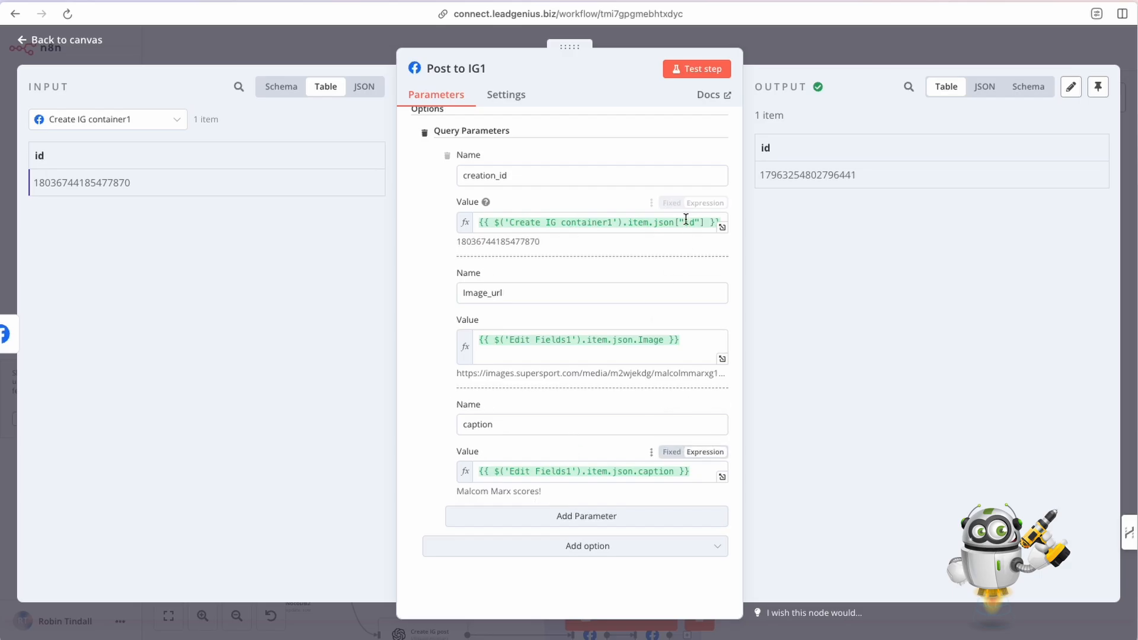
click(789, 45)
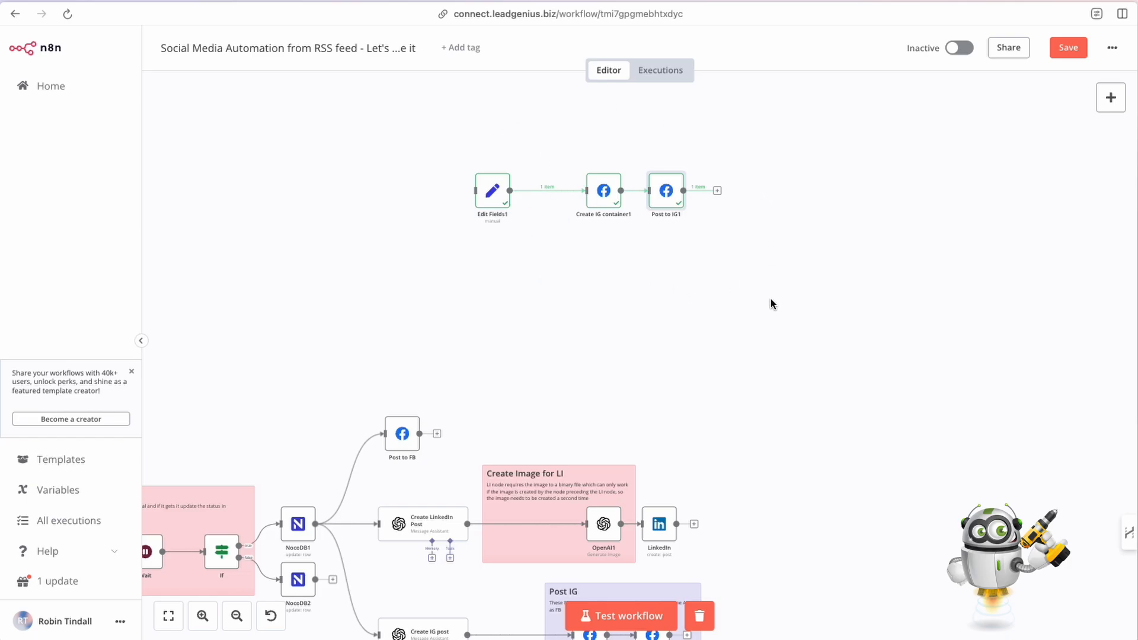
Move the Post to FB node slightly higher above the Create LinkedIn Post branch
scroll(628, 219, down, 5)
scroll(703, 216, left, 2)
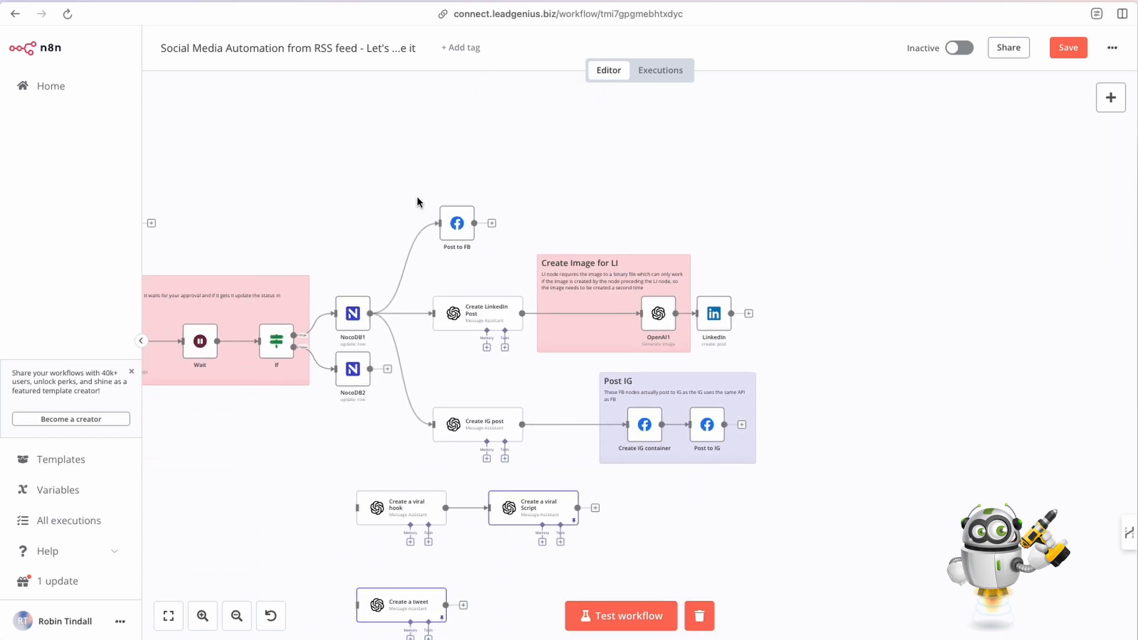
mouse_move(457, 224)
mouse_down()
mouse_move(453, 204)
mouse_move(464, 209)
mouse_up()
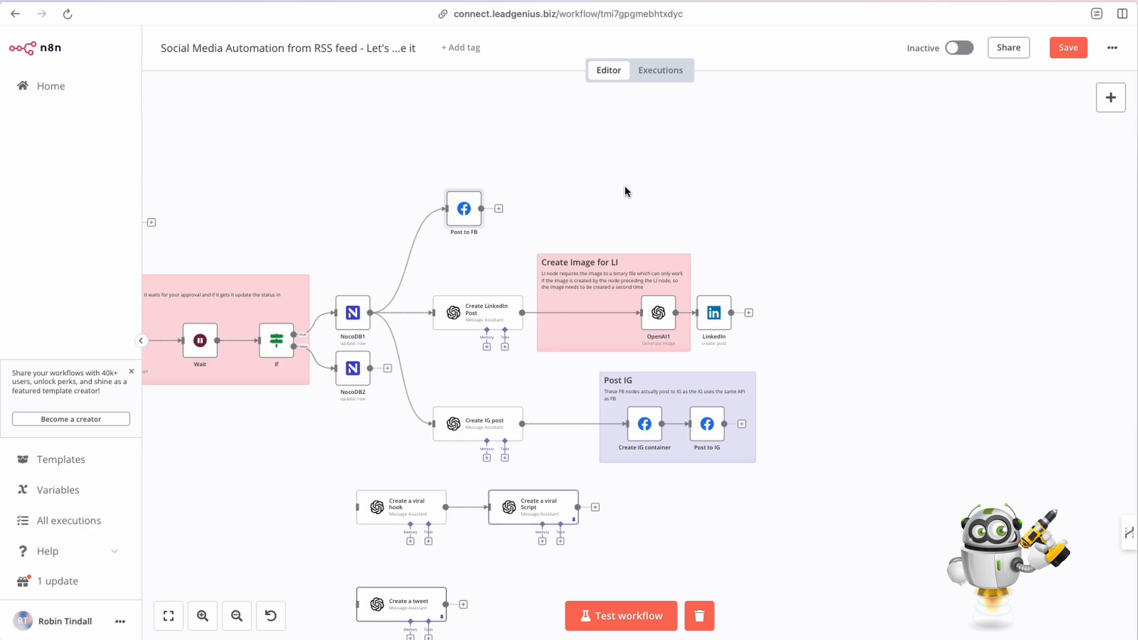
scroll(625, 191, left, 1)
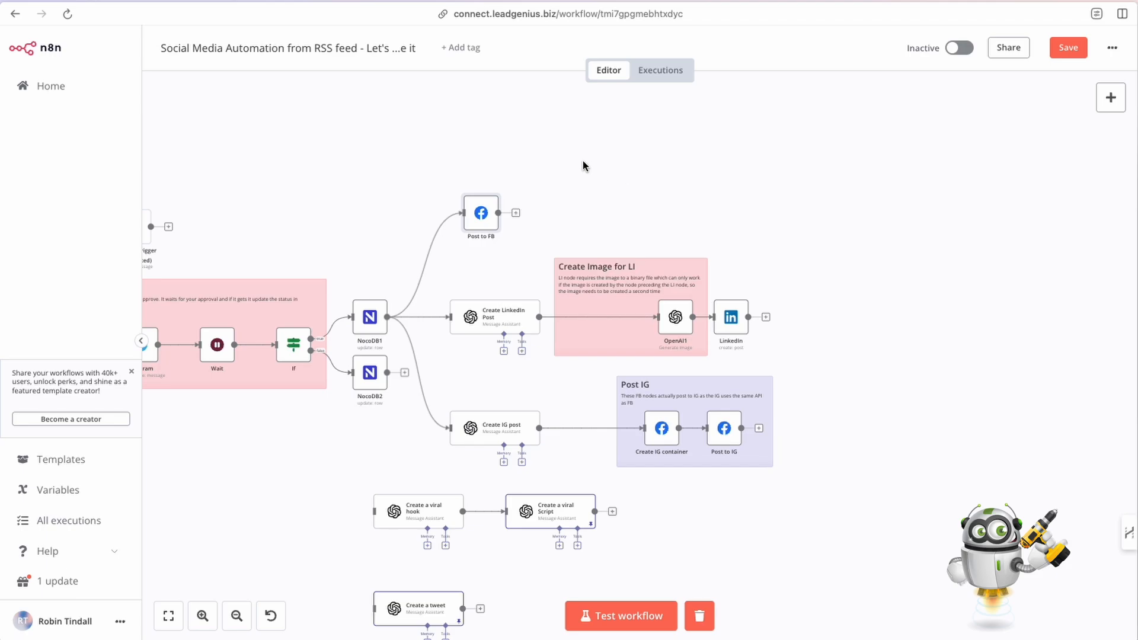
scroll(582, 161, left, 2)
scroll(582, 161, down, 2)
scroll(653, 160, right, 1)
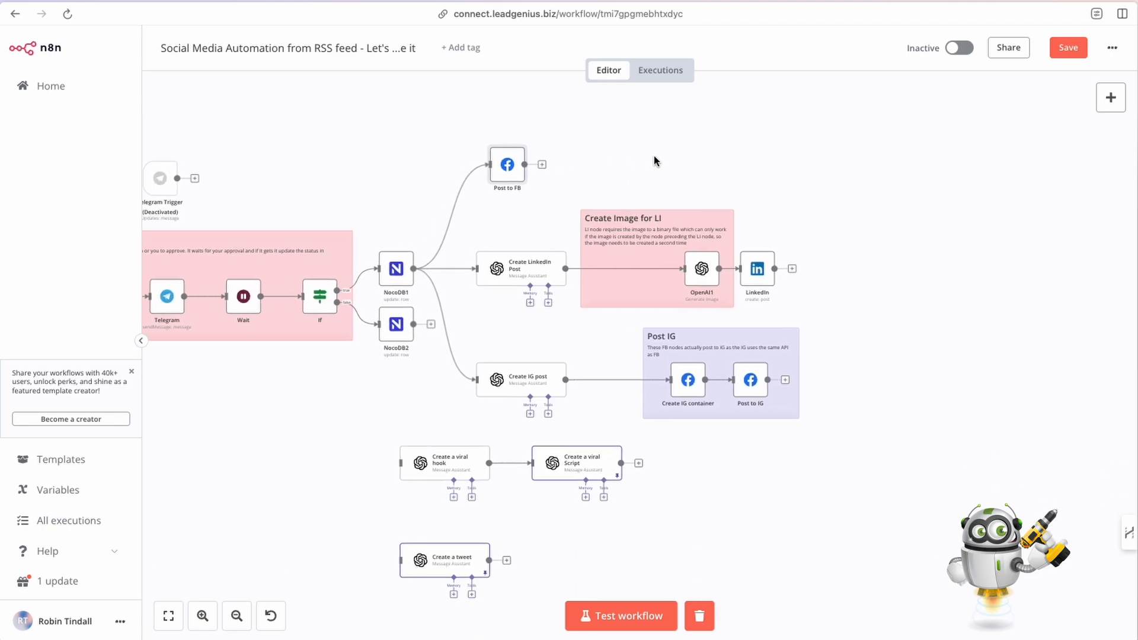
scroll(653, 160, up, 1)
scroll(654, 160, left, 1)
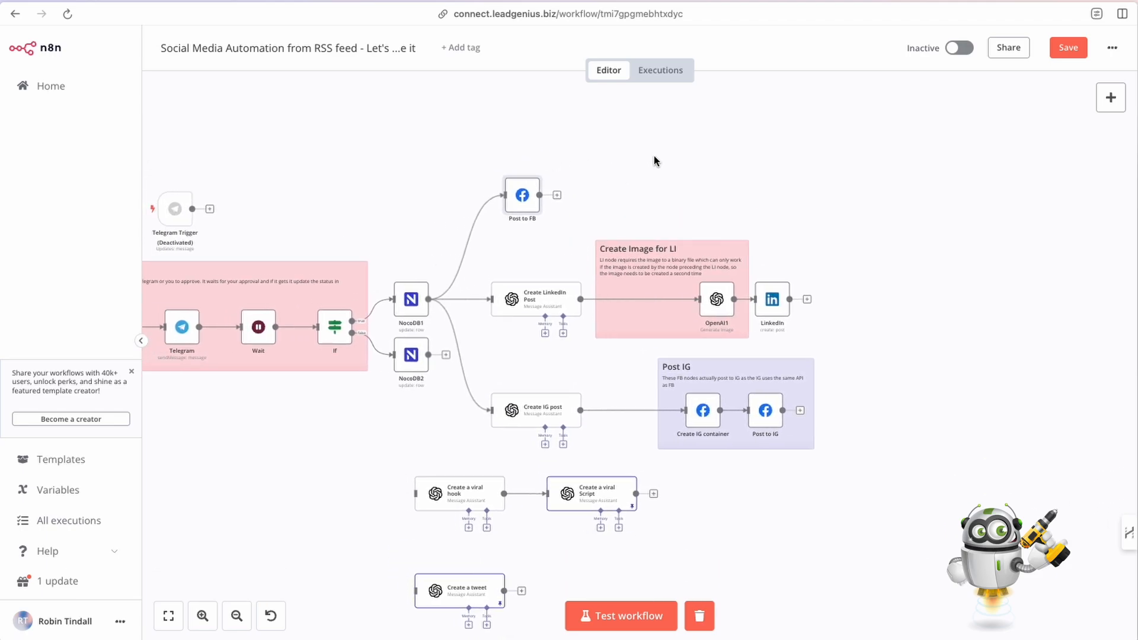
scroll(655, 160, down, 1)
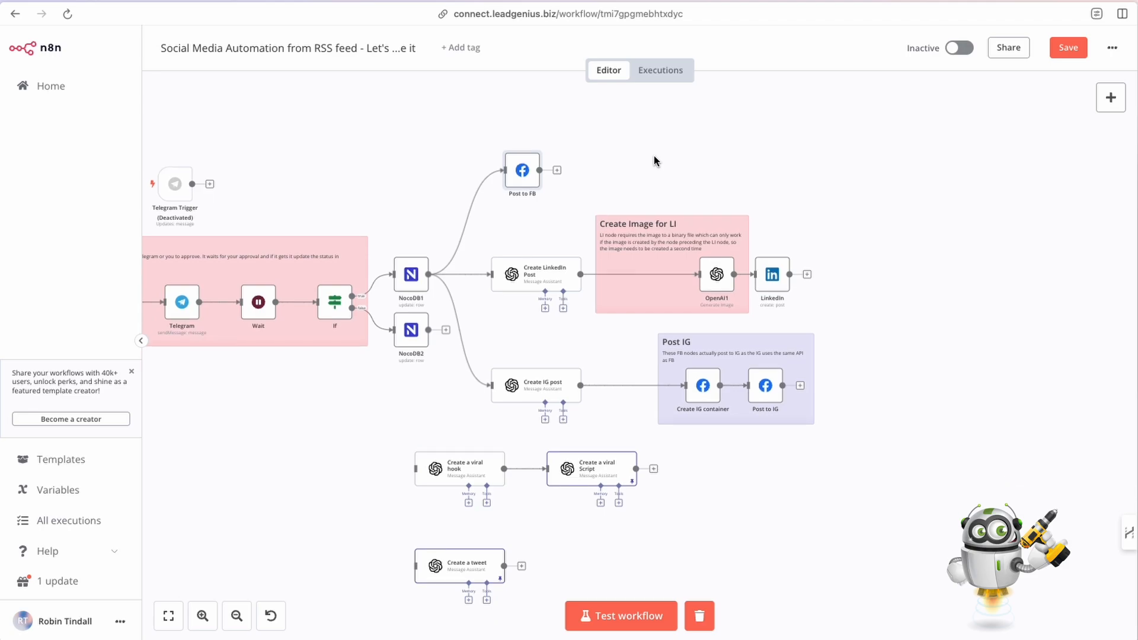